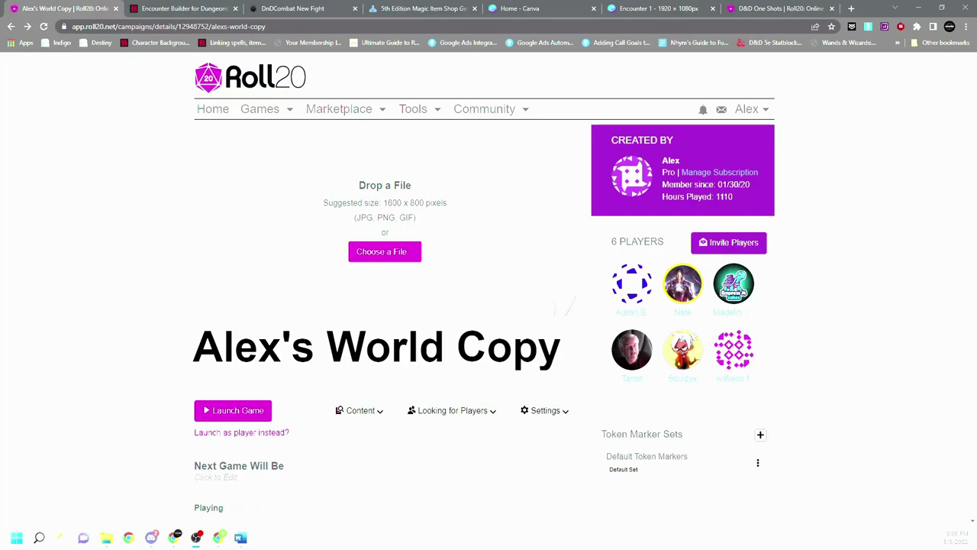
# Step: Open the API scripts page of the existing world-copy game and view its script library list
pyautogui.click(553, 410)
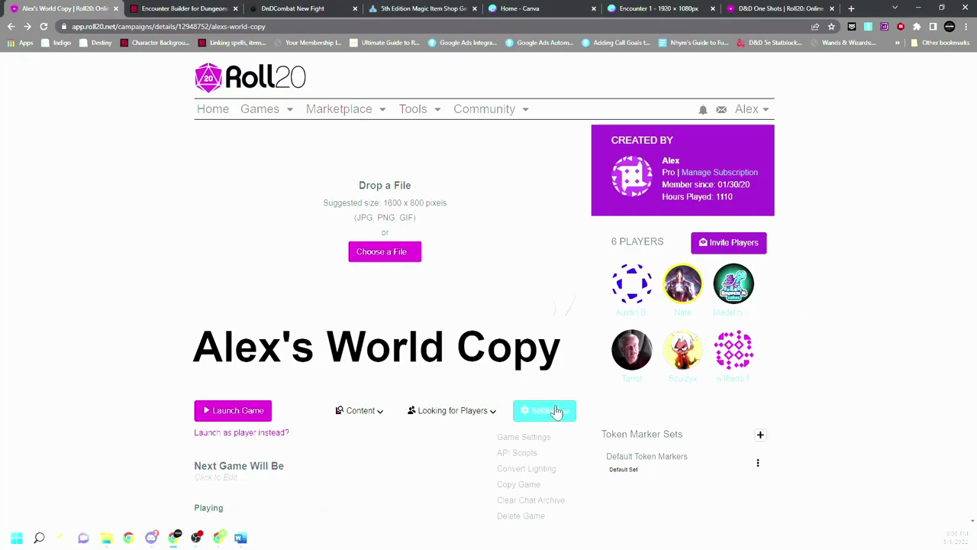
pyautogui.click(543, 456)
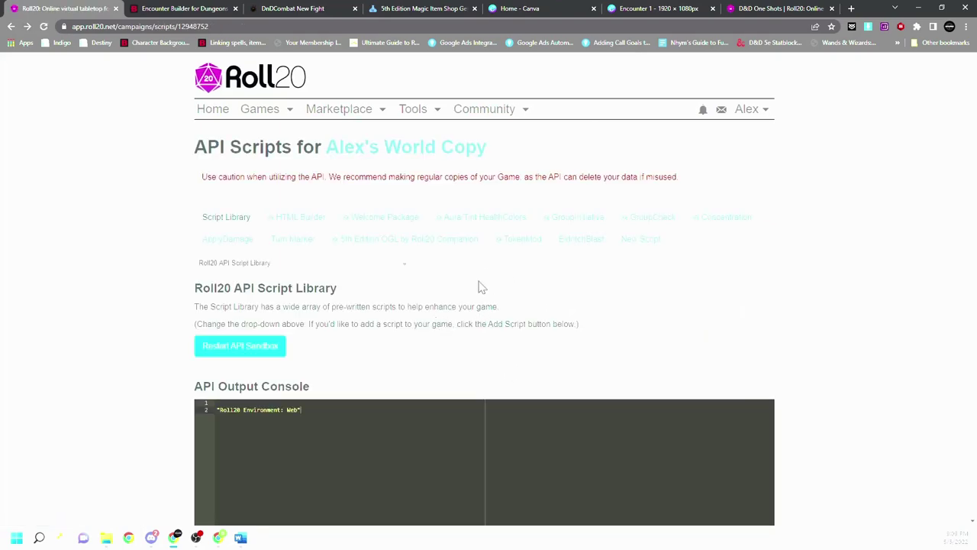
pyautogui.click(302, 267)
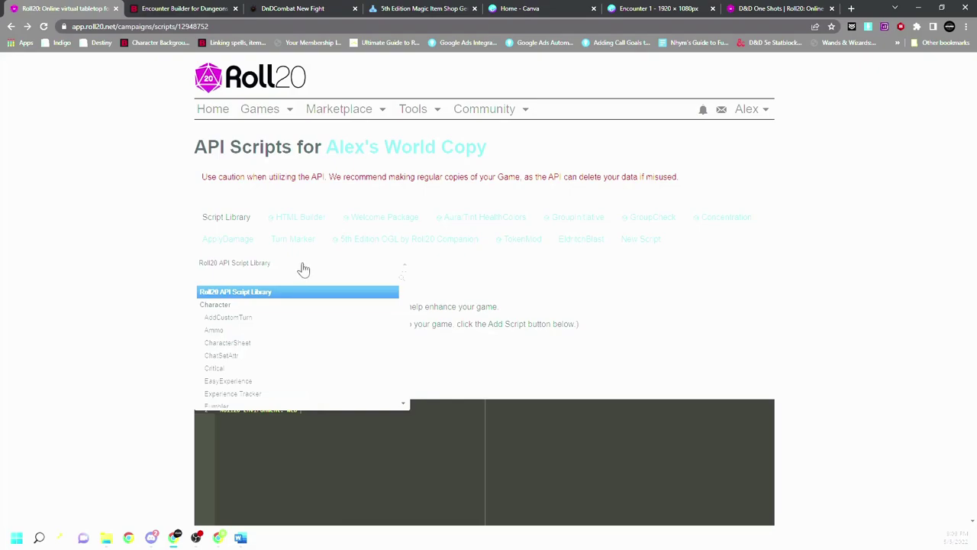
pyautogui.click(302, 268)
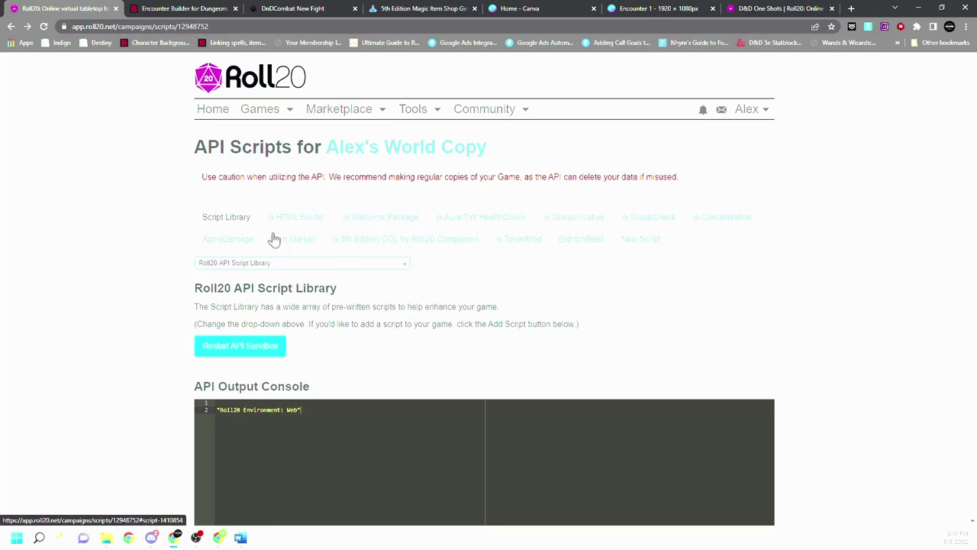
# Step: Switch to the D&D One Shots game and open its API scripts page
pyautogui.click(771, 7)
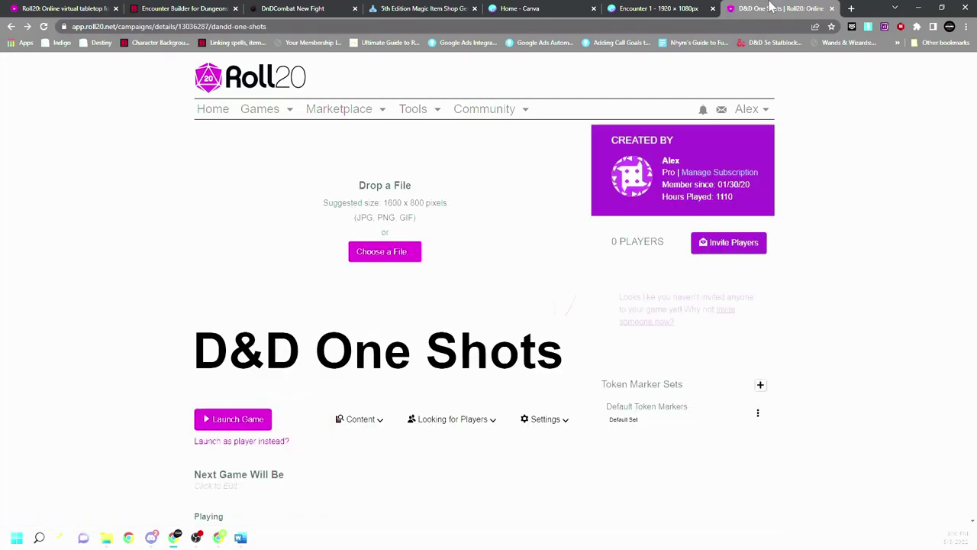
pyautogui.click(543, 419)
pyautogui.click(536, 461)
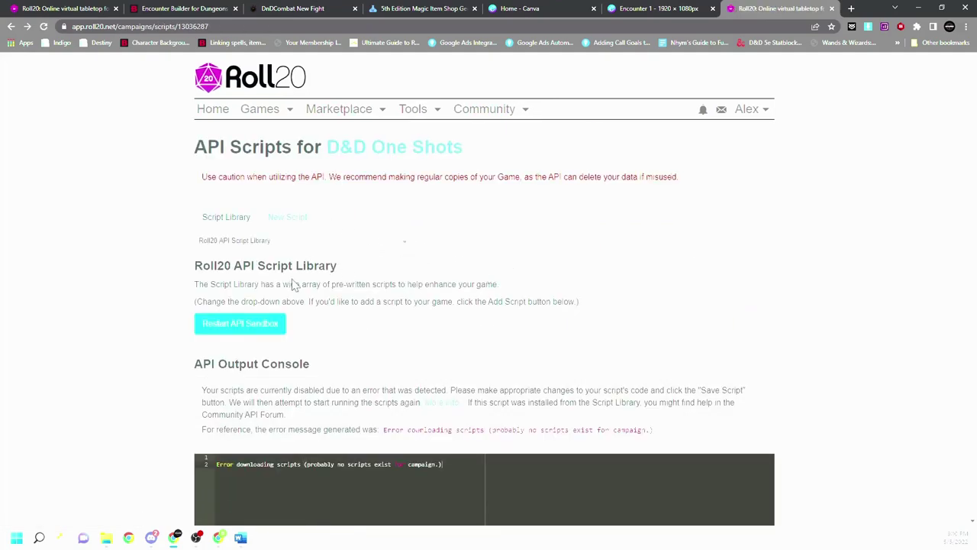
# Step: Find the Welcome Package script in the API script library and add it to the D&D One Shots game
pyautogui.click(266, 242)
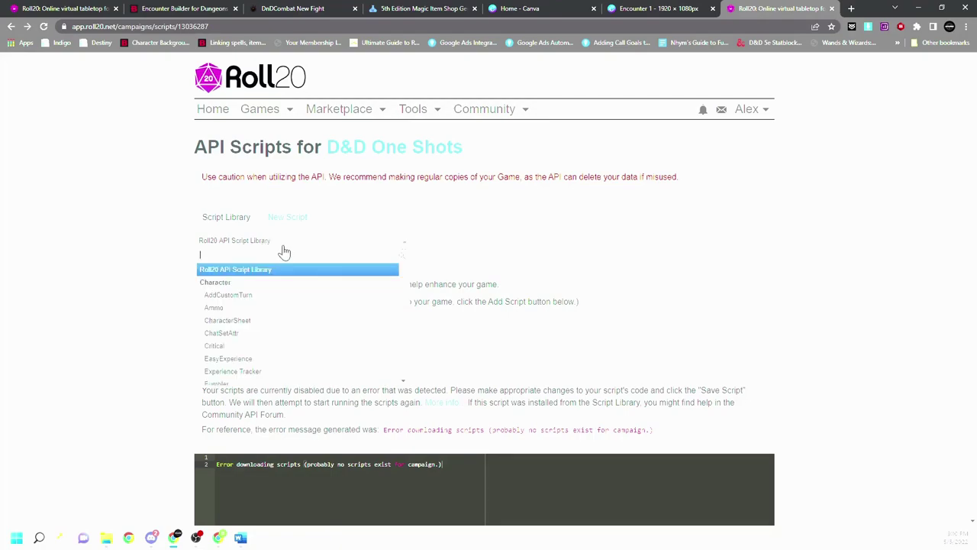
pyautogui.write('welco')
pyautogui.click(271, 284)
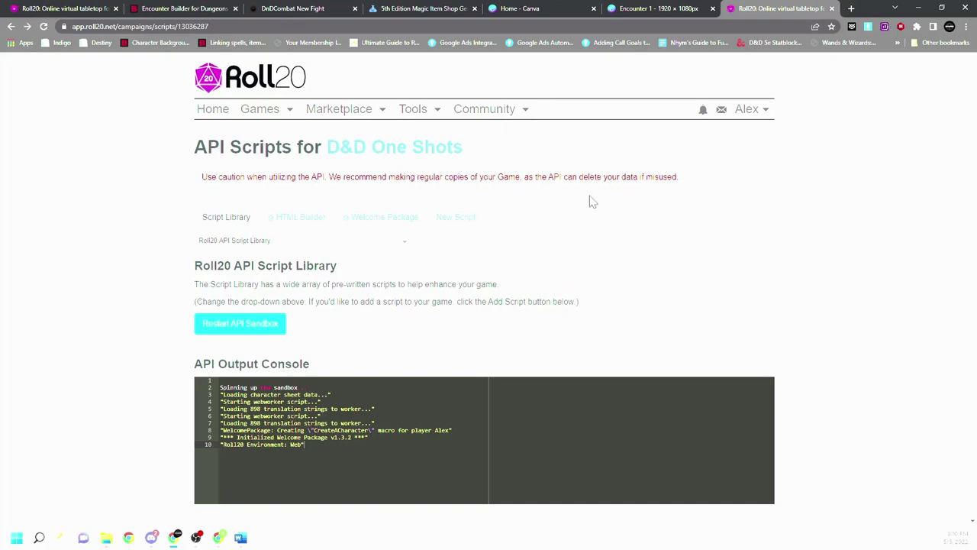
# Step: Check the world-copy game's installed scripts, and add the 5th Edition OGL by Roll20 Companion script to D&D One Shots
pyautogui.click(311, 243)
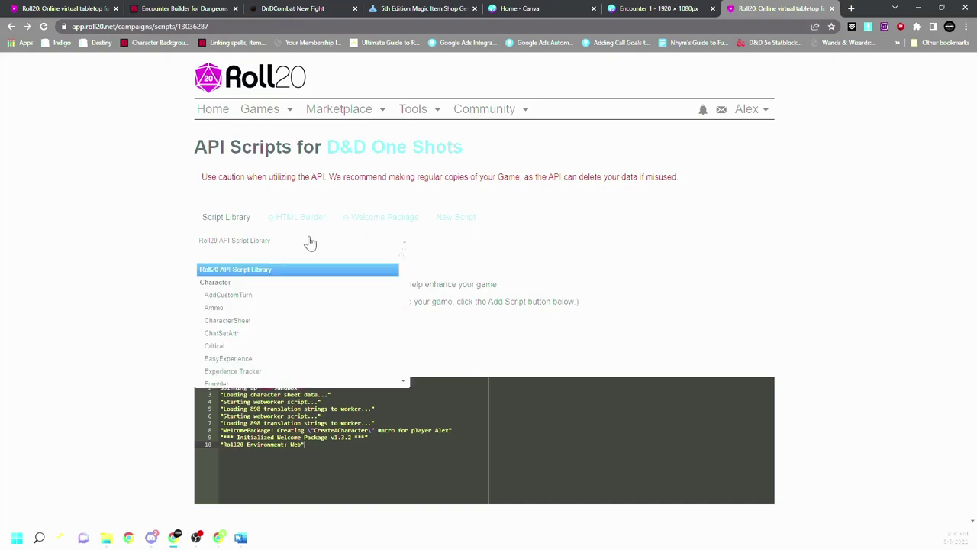
pyautogui.click(92, 8)
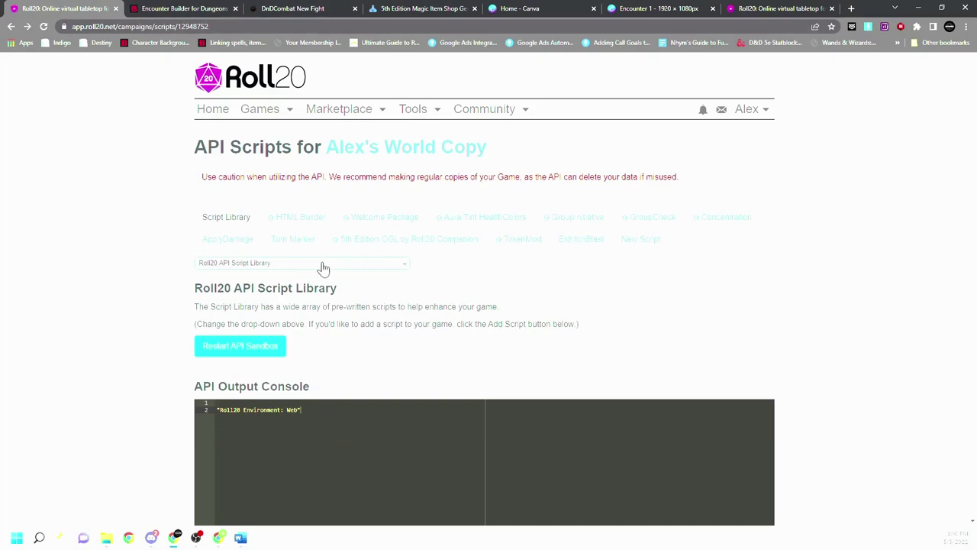
pyautogui.click(764, 8)
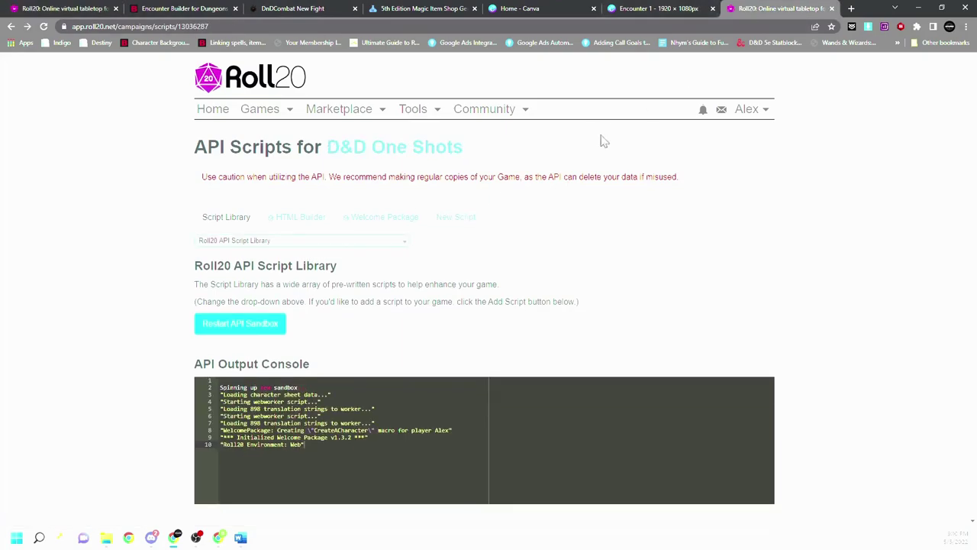
pyautogui.click(357, 246)
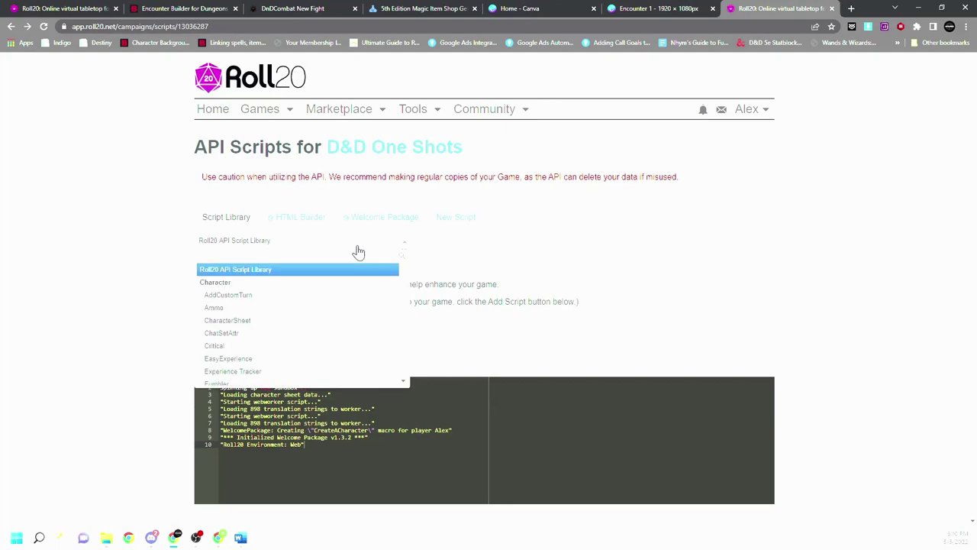
pyautogui.write('5th')
pyautogui.click(362, 284)
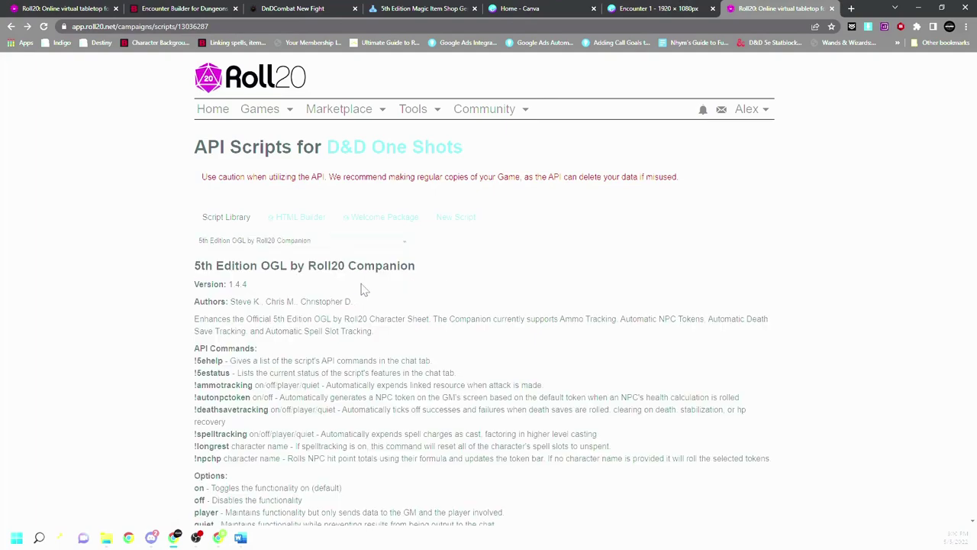
pyautogui.scroll(-5, 488, 305)
pyautogui.click(215, 224)
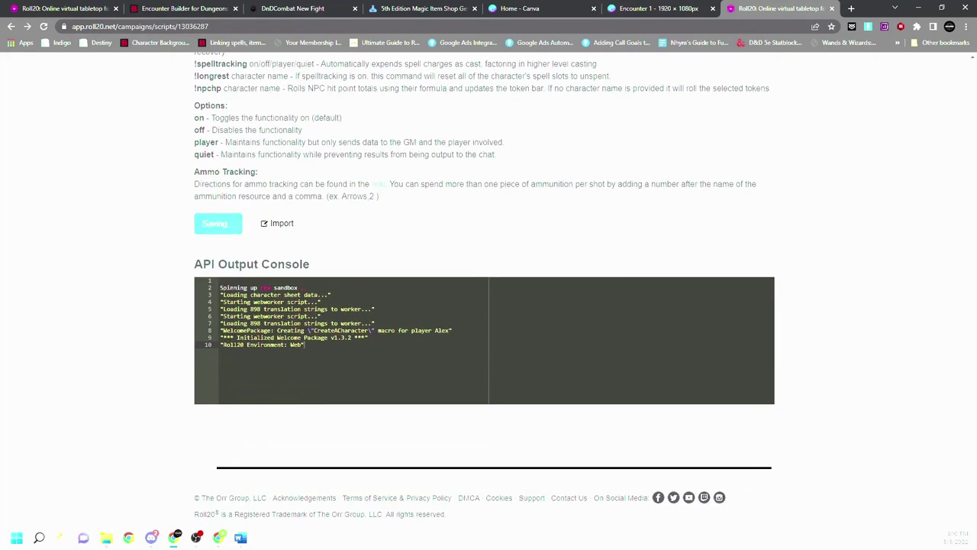
pyautogui.scroll(3, 346, 269)
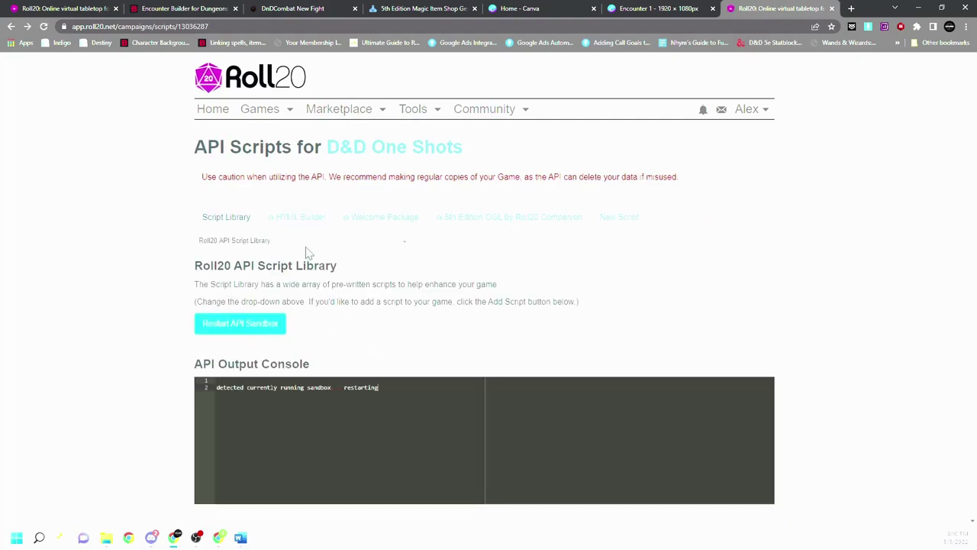
# Step: Search the script library for TokenMod and add that script to the D&D One Shots game
pyautogui.click(305, 253)
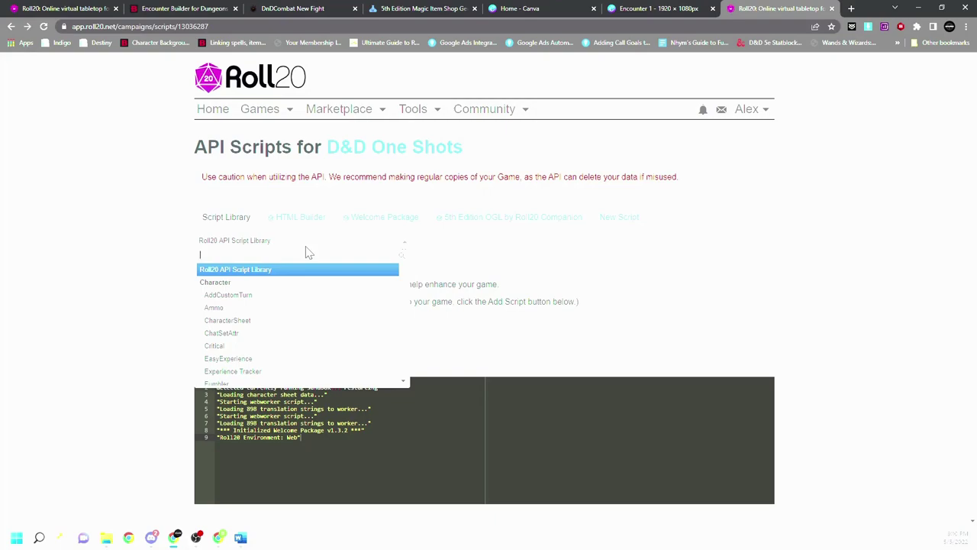
pyautogui.write('mod')
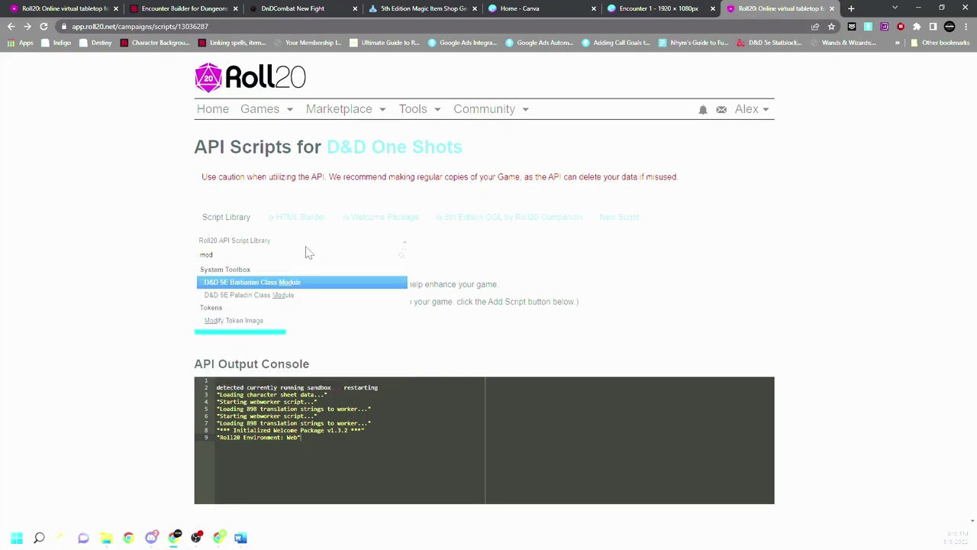
pyautogui.press('BackSpace')
pyautogui.press('BackSpace')
pyautogui.press('BackSpace')
pyautogui.write('toke')
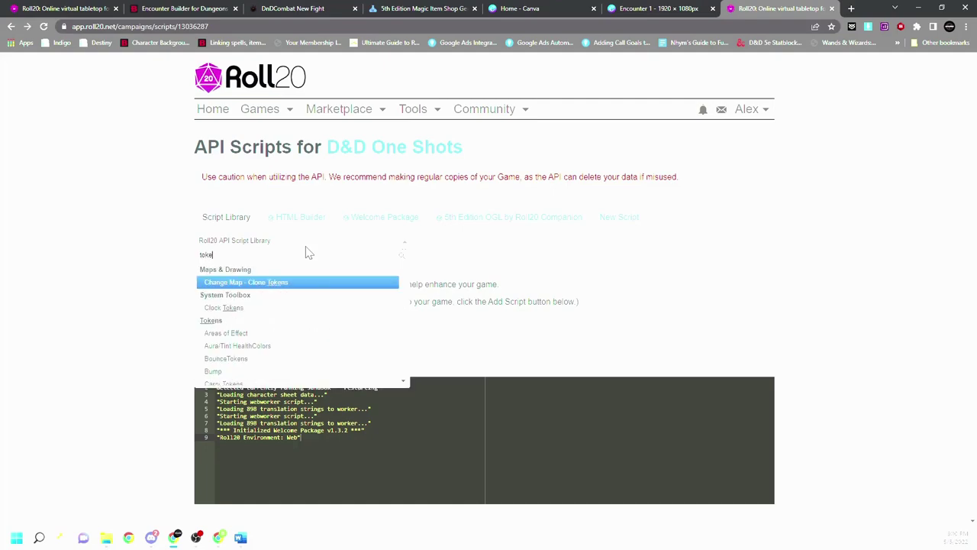
pyautogui.write('nmod')
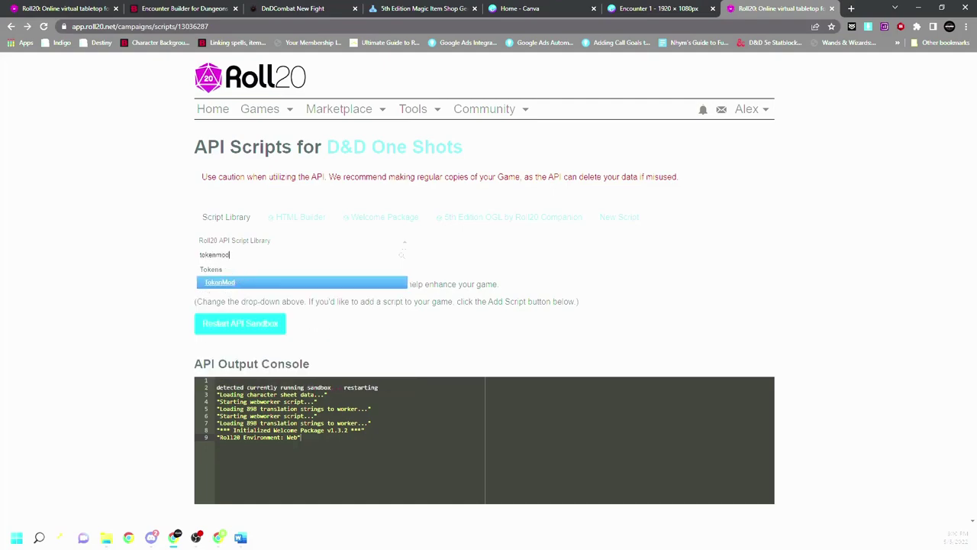
pyautogui.click(275, 282)
pyautogui.click(231, 431)
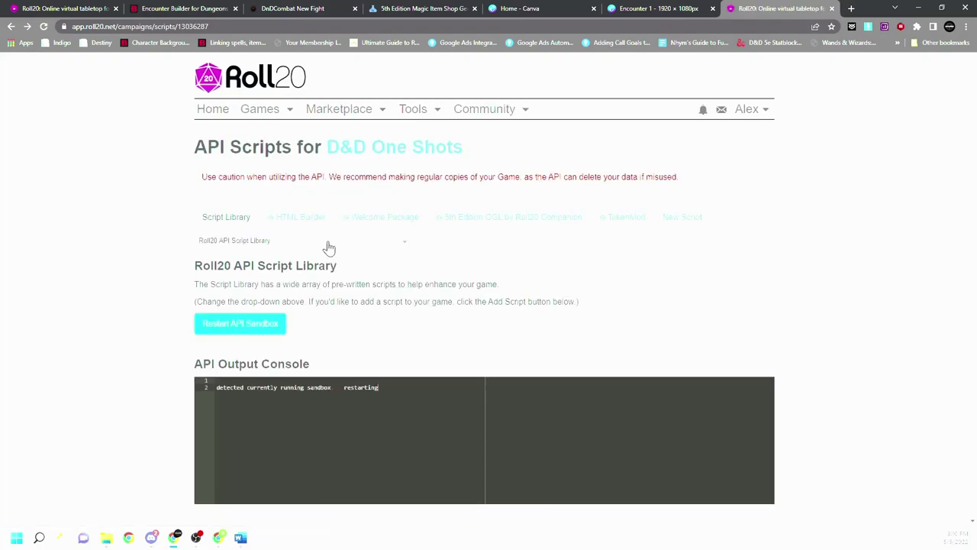
# Step: Check the world-copy game's scripts again, and add the Concentration script to D&D One Shots
pyautogui.click(107, 8)
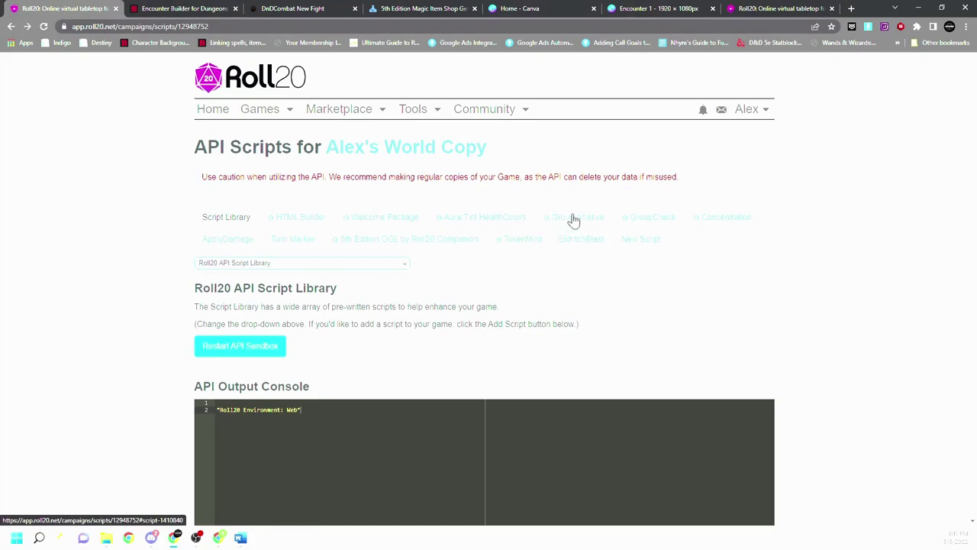
pyautogui.click(775, 9)
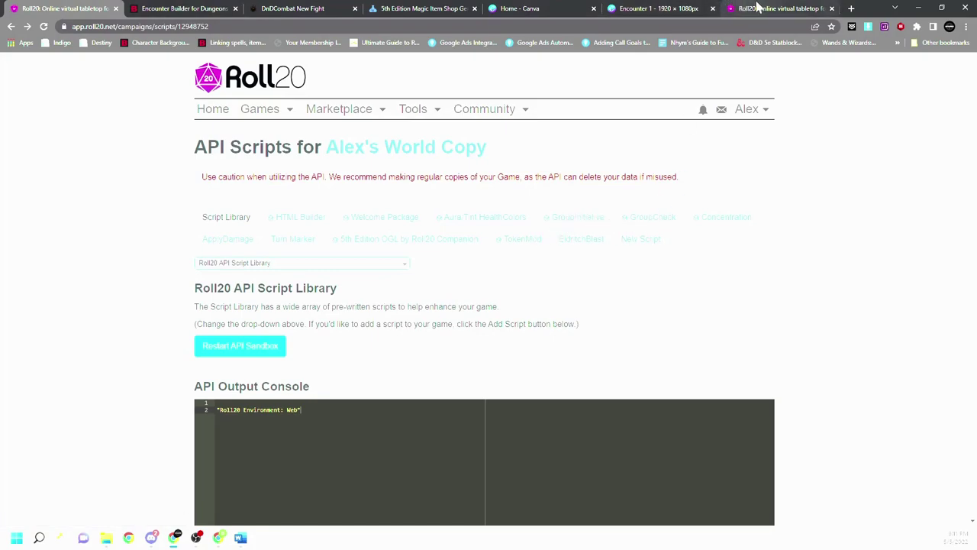
pyautogui.click(229, 240)
pyautogui.write('conc')
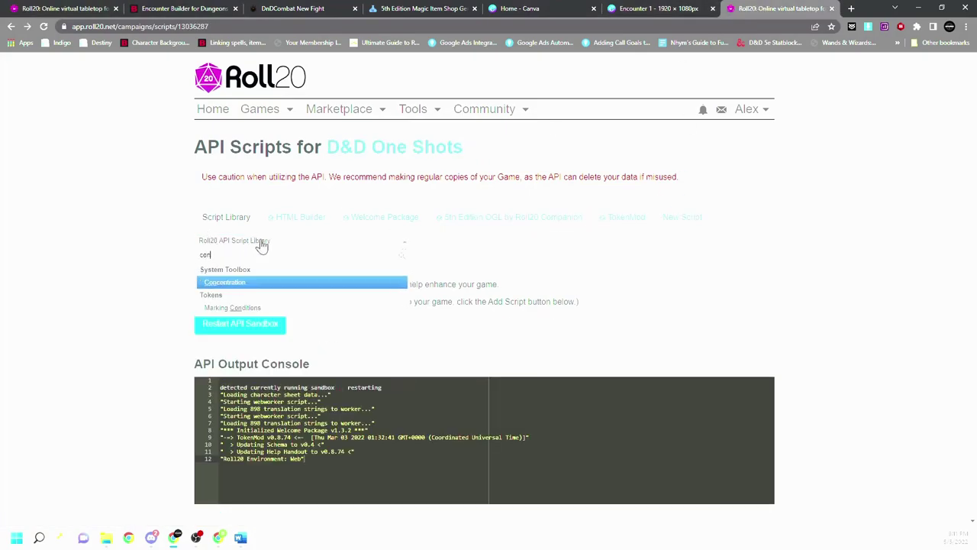
pyautogui.click(244, 284)
pyautogui.scroll(-3, 258, 318)
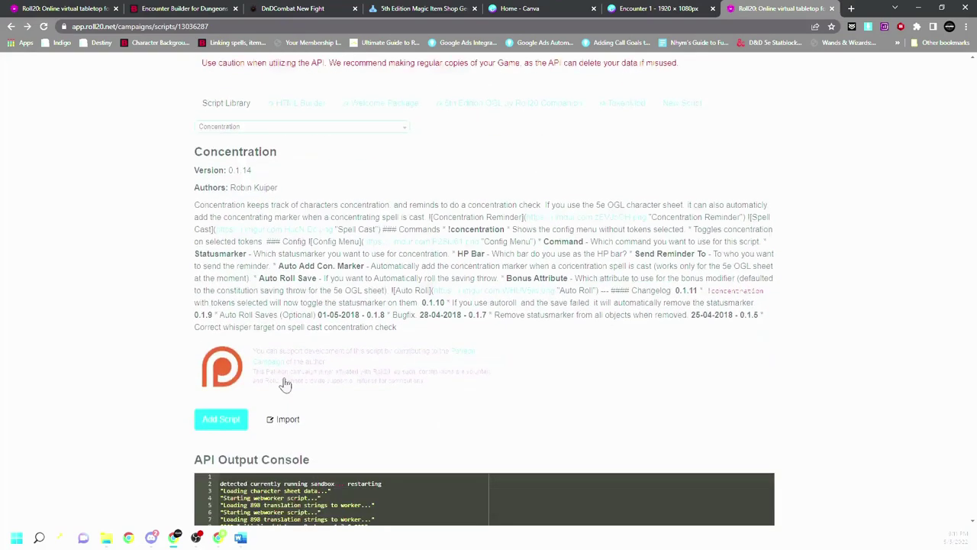
pyautogui.click(218, 330)
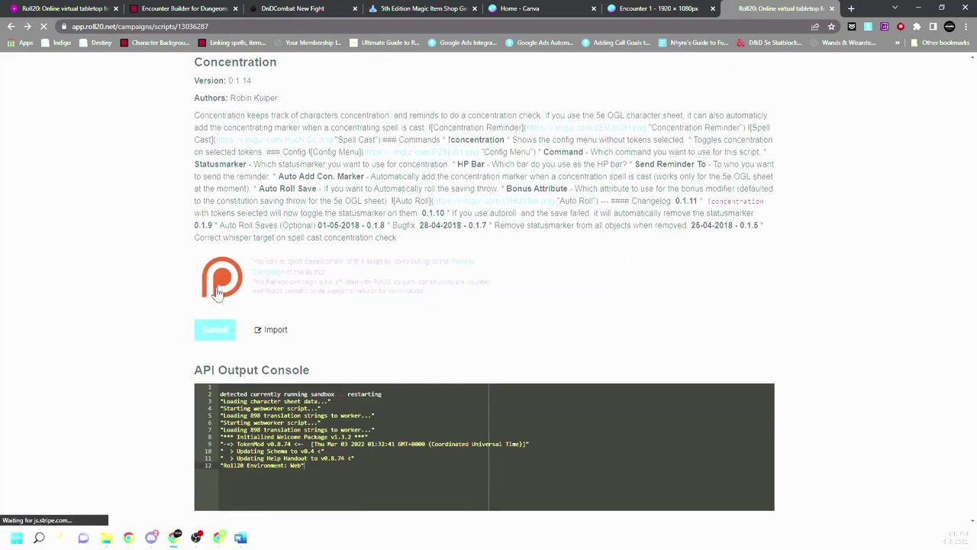
# Step: Search the script library for the group scripts and add GroupCheck to the D&D One Shots game
pyautogui.click(259, 269)
pyautogui.write('group')
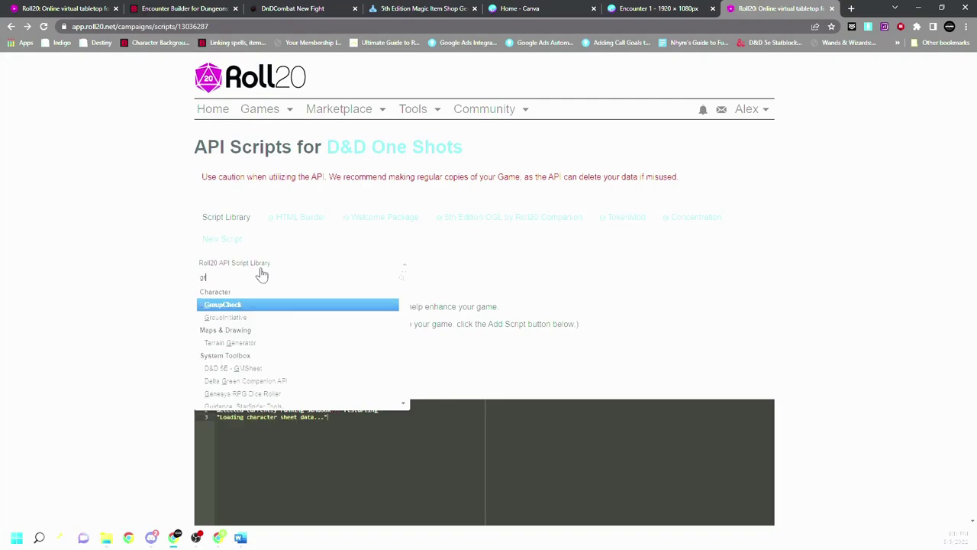
pyautogui.click(244, 304)
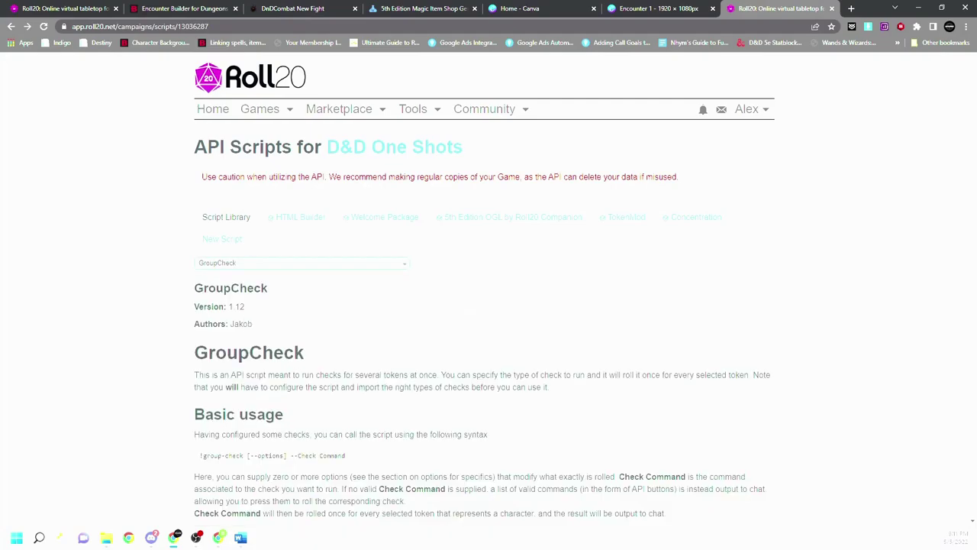
pyautogui.scroll(-10, 267, 382)
pyautogui.scroll(-10, 267, 381)
pyautogui.click(215, 308)
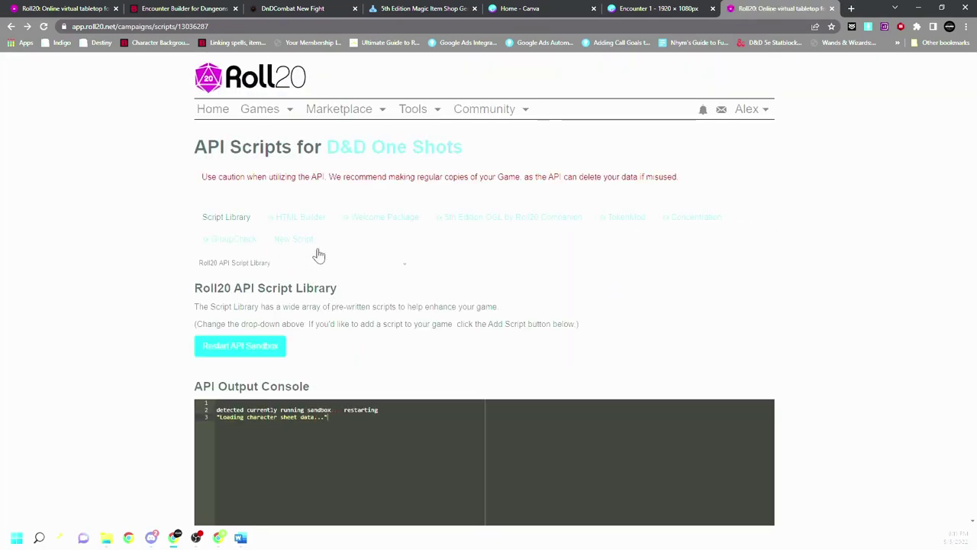
# Step: Review the details of the installed TokenMod, Concentration and GroupCheck scripts
pyautogui.click(628, 219)
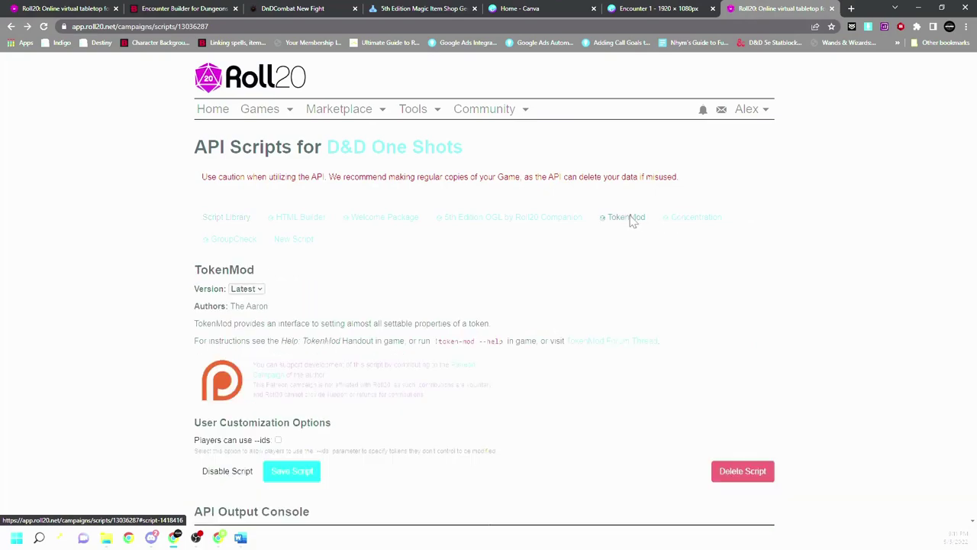
pyautogui.click(697, 220)
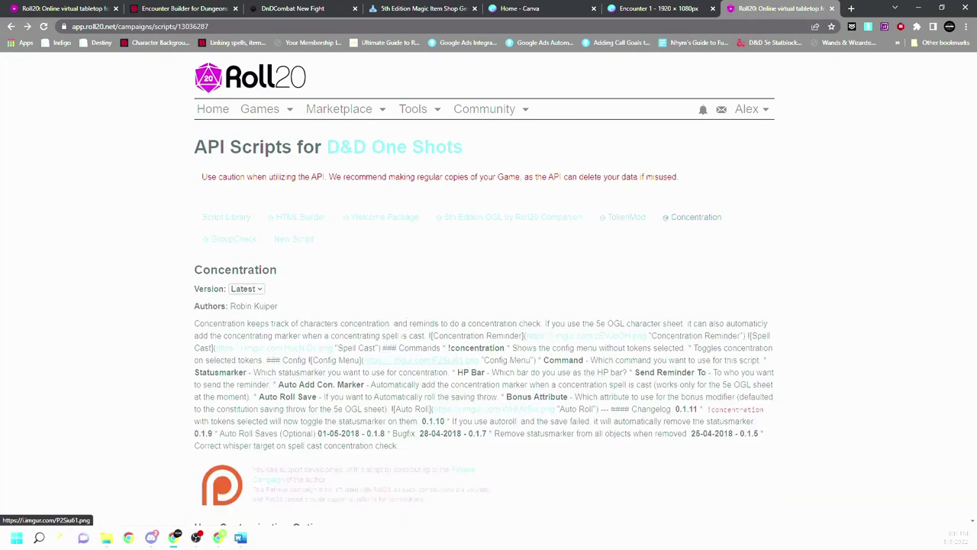
pyautogui.click(225, 241)
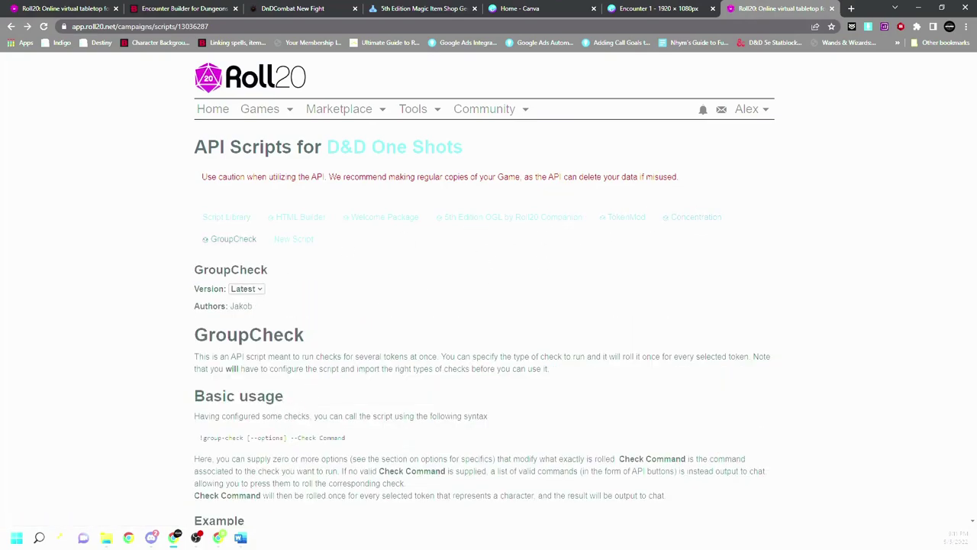
# Step: Search the script library for "group" and add GroupInitiative to the D&D One Shots game
pyautogui.click(241, 219)
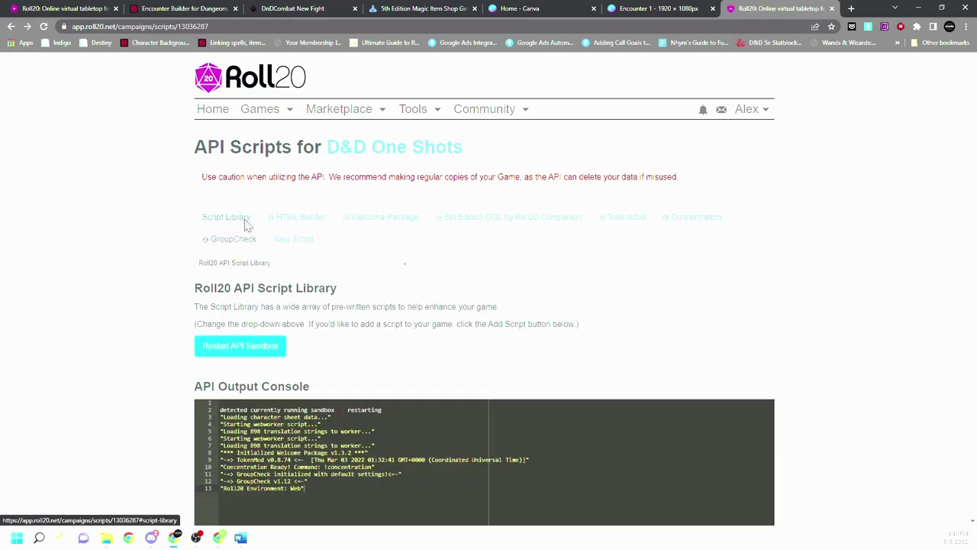
pyautogui.click(279, 268)
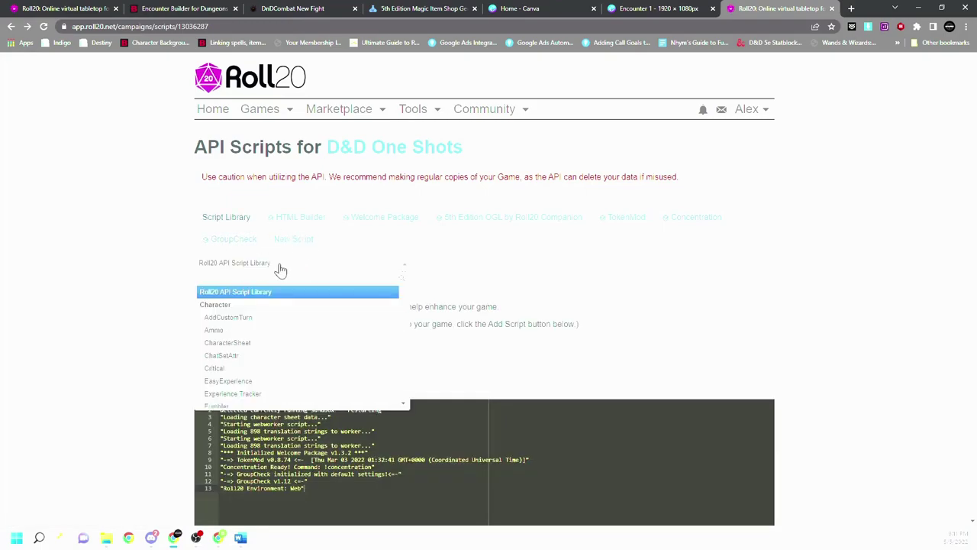
pyautogui.write('group')
pyautogui.click(255, 306)
pyautogui.scroll(-2, 364, 298)
pyautogui.scroll(-3, 257, 255)
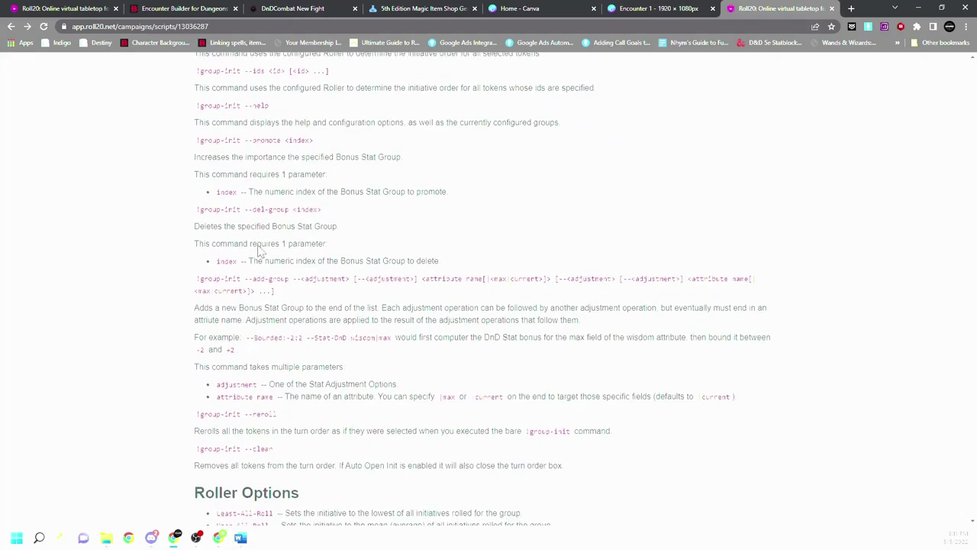
pyautogui.scroll(1, 206, 135)
pyautogui.scroll(-5, 276, 413)
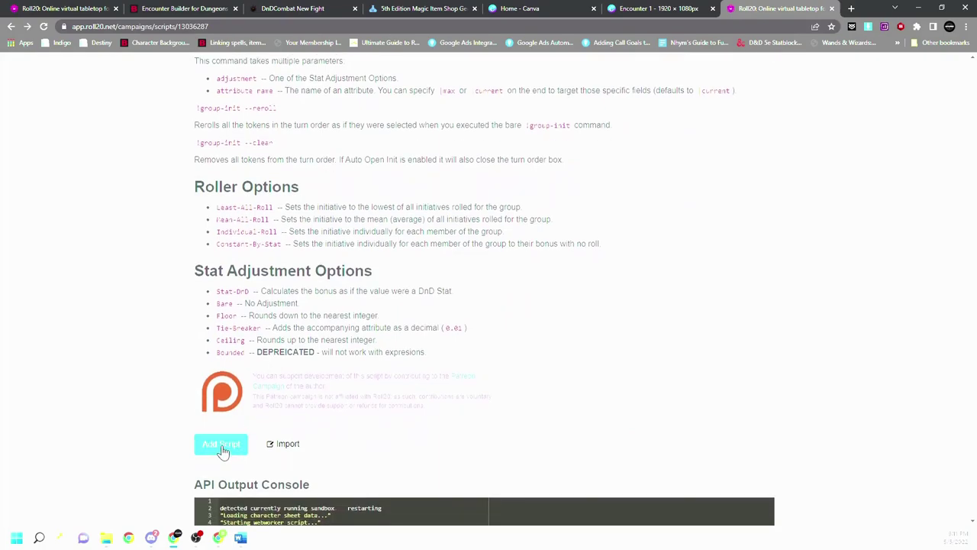
pyautogui.click(220, 447)
pyautogui.click(535, 115)
# Step: Review the code of the EldritchBlast and Turn Marker scripts in the world-copy game
pyautogui.hotkey('ctrl', '1')
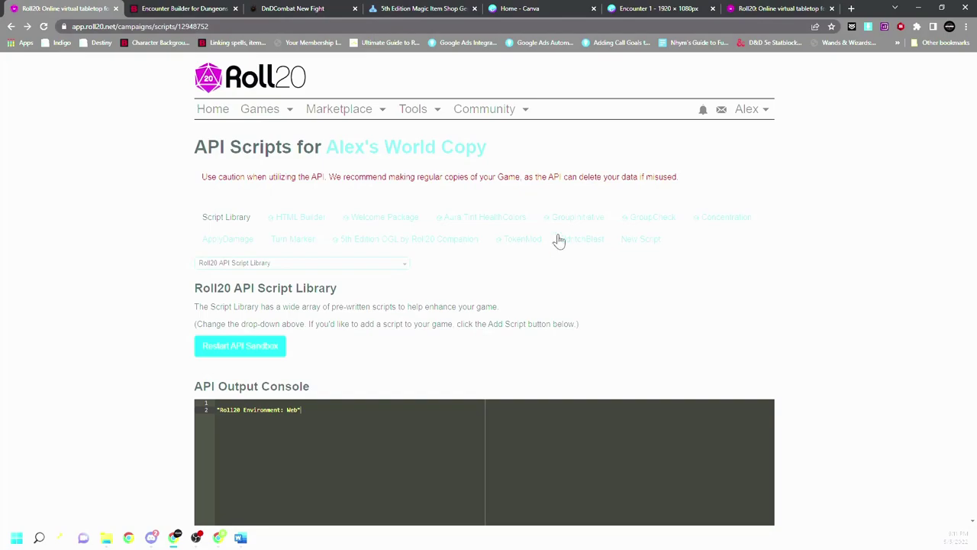
pyautogui.click(565, 239)
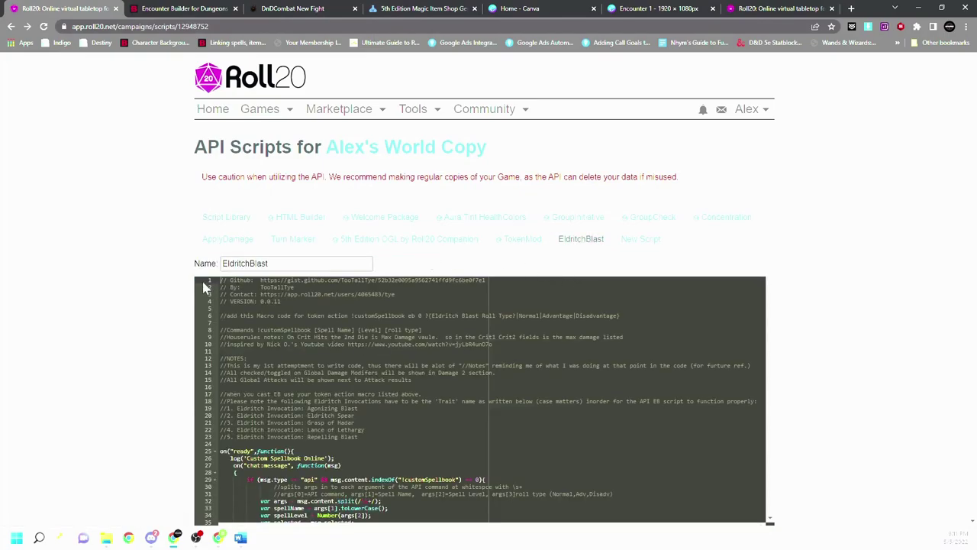
pyautogui.hotkey('ctrl', 'End')
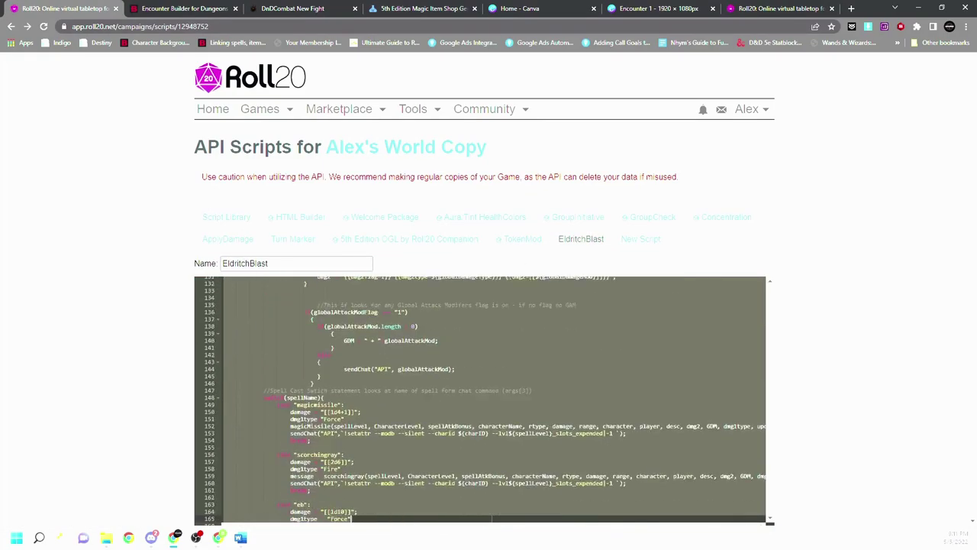
pyautogui.scroll(-3, 485, 290)
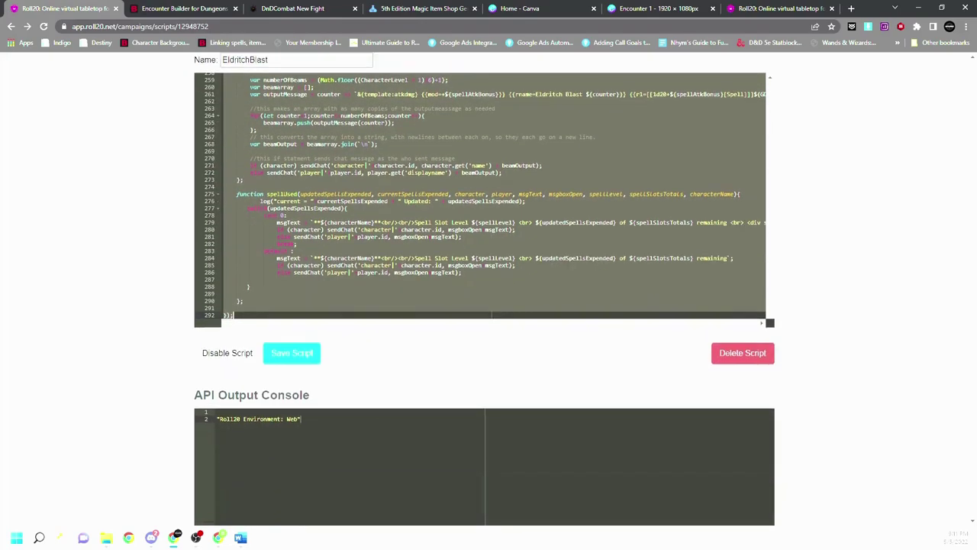
pyautogui.scroll(3, 472, 256)
pyautogui.scroll(3, 911, 312)
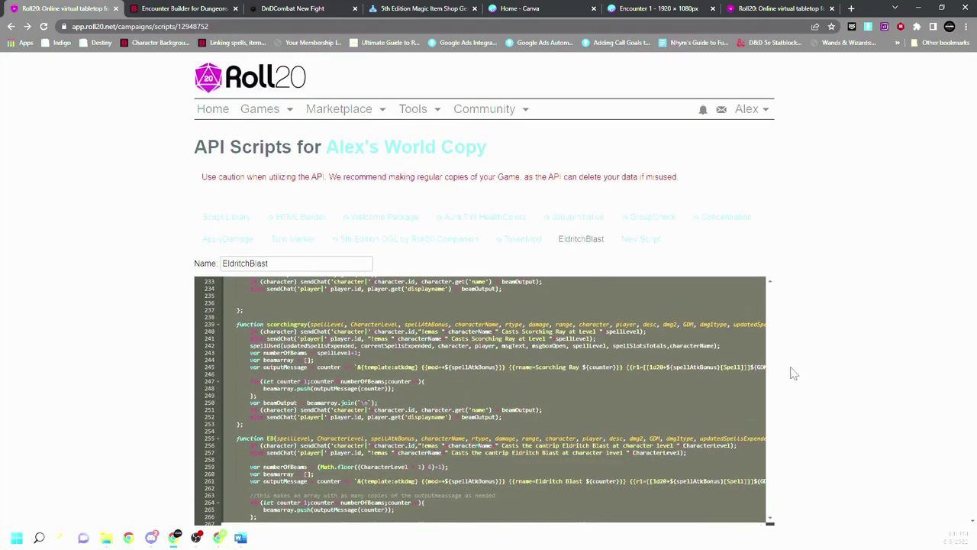
pyautogui.click(507, 243)
pyautogui.click(421, 242)
pyautogui.click(287, 242)
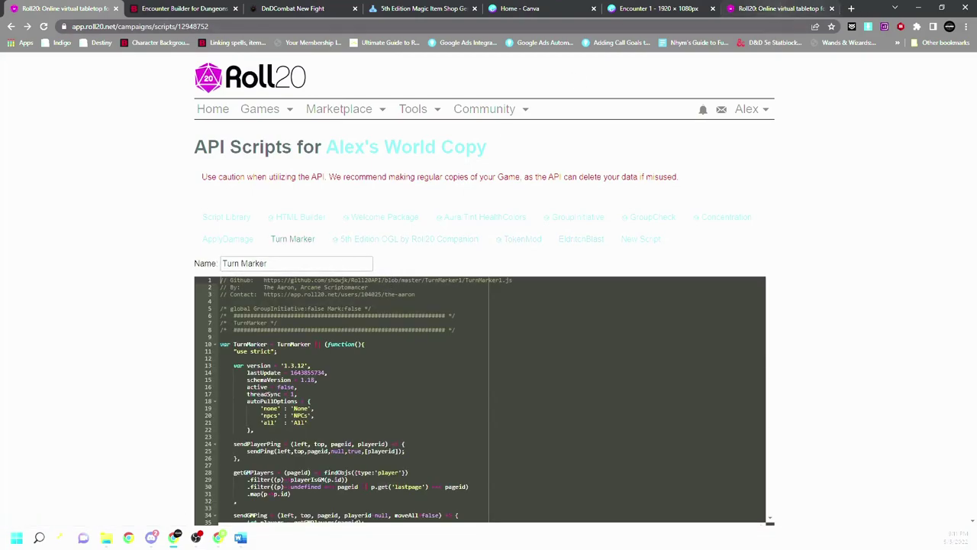
# Step: Search the D&D One Shots script library for "turn", and start a blank new script in that game
pyautogui.click(781, 8)
pyautogui.click(356, 263)
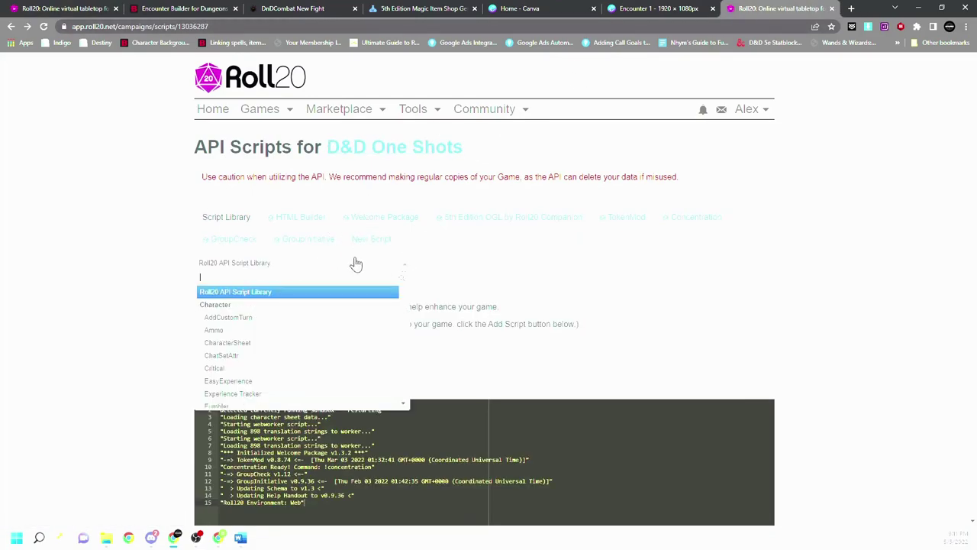
pyautogui.write('turn')
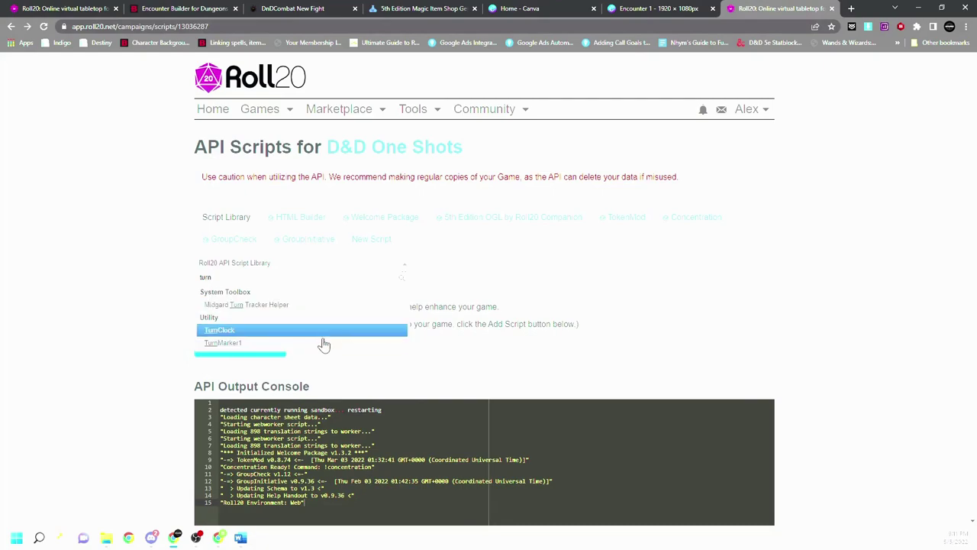
pyautogui.click(313, 344)
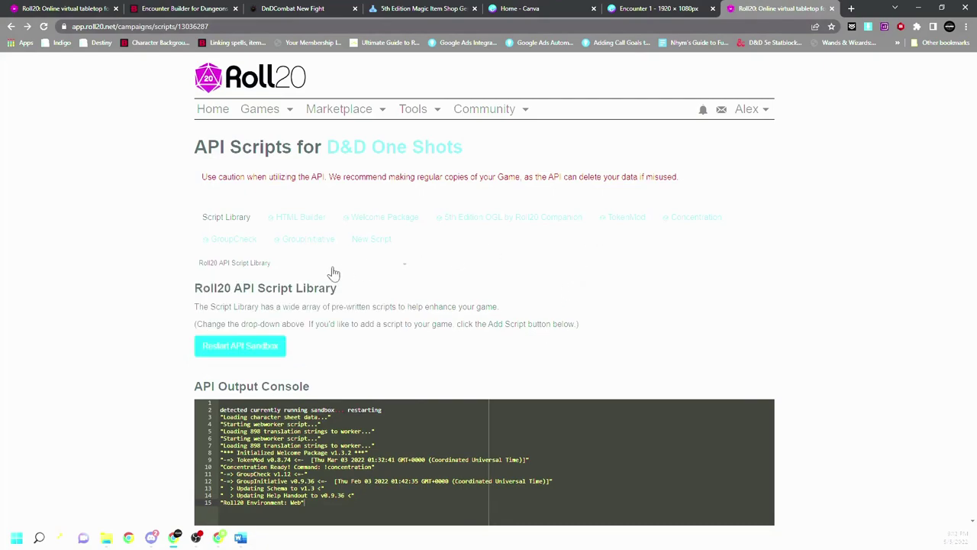
pyautogui.click(365, 239)
# Step: Copy the GitHub address from the world copy's Turn Marker code and view its source page in a new browser tab
pyautogui.click(76, 7)
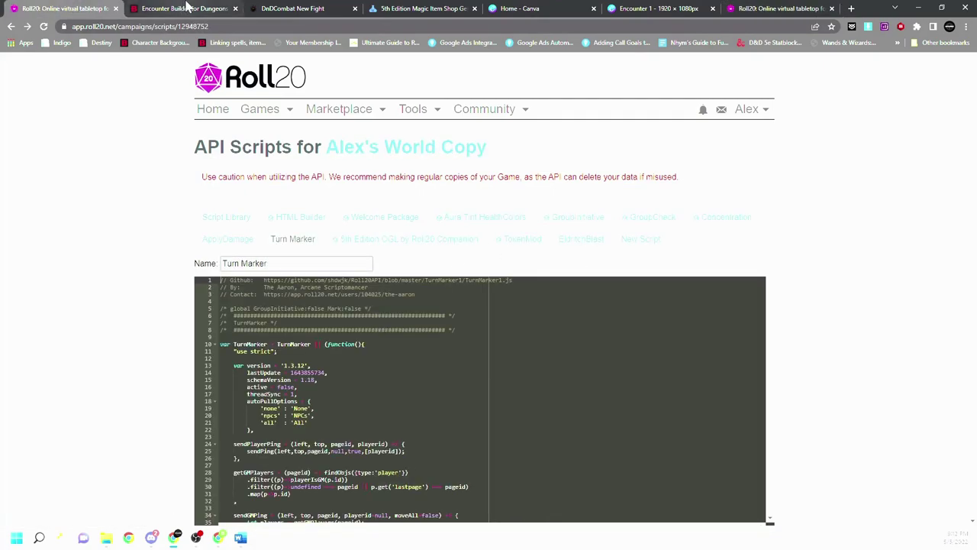
pyautogui.click(402, 297)
pyautogui.hotkey('ctrl', 'a')
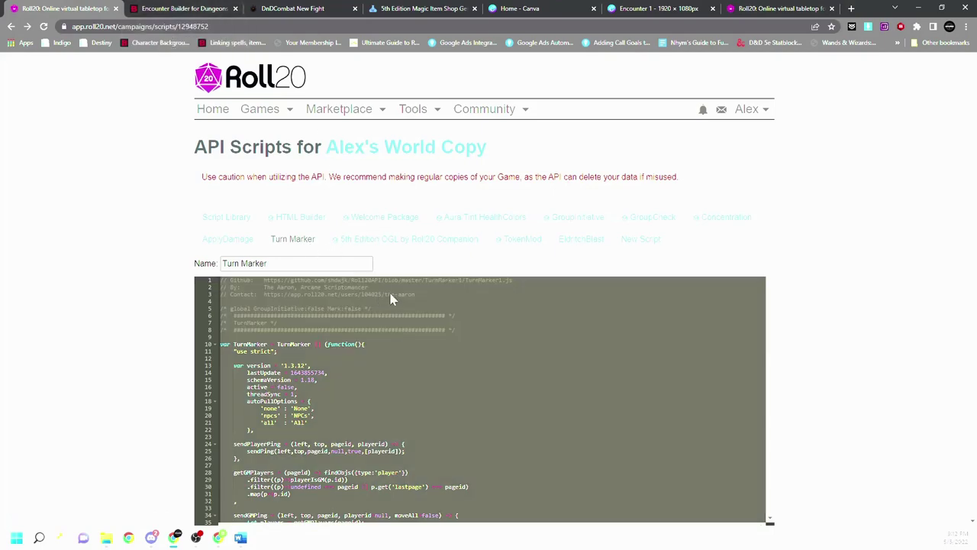
pyautogui.click(444, 302)
pyautogui.moveTo(263, 280); pyautogui.dragTo(510, 280)
pyautogui.hotkey('ctrl', 'c')
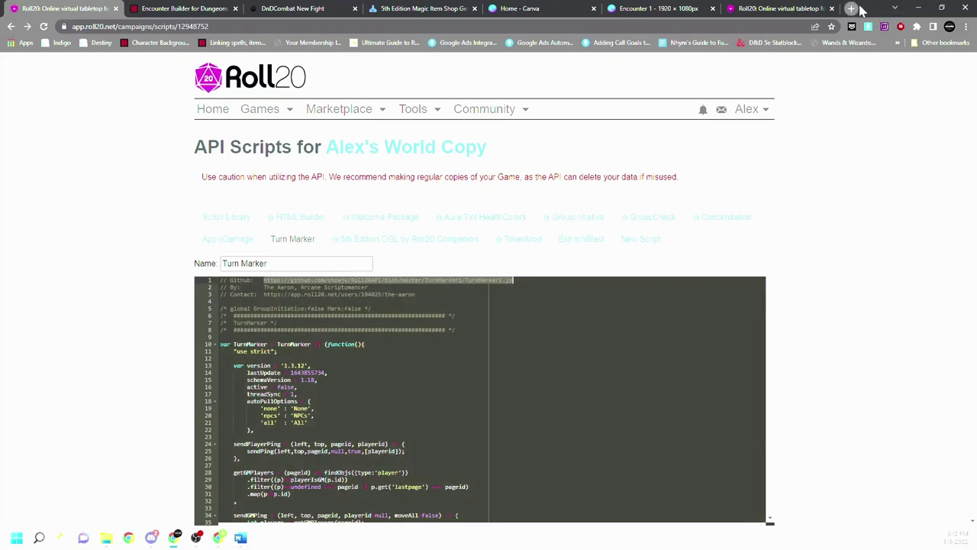
pyautogui.click(851, 8)
pyautogui.hotkey('ctrl', 'v')
pyautogui.press('Return')
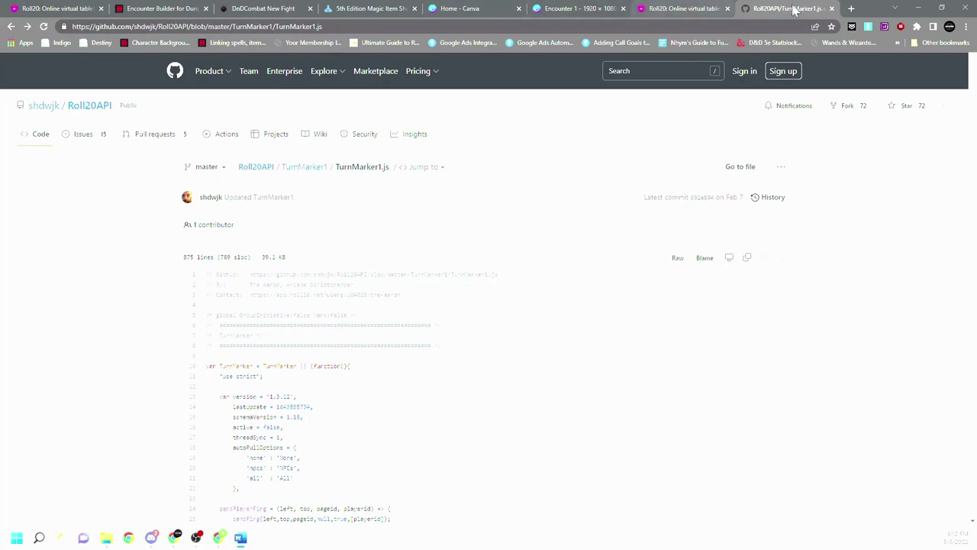
pyautogui.click(831, 9)
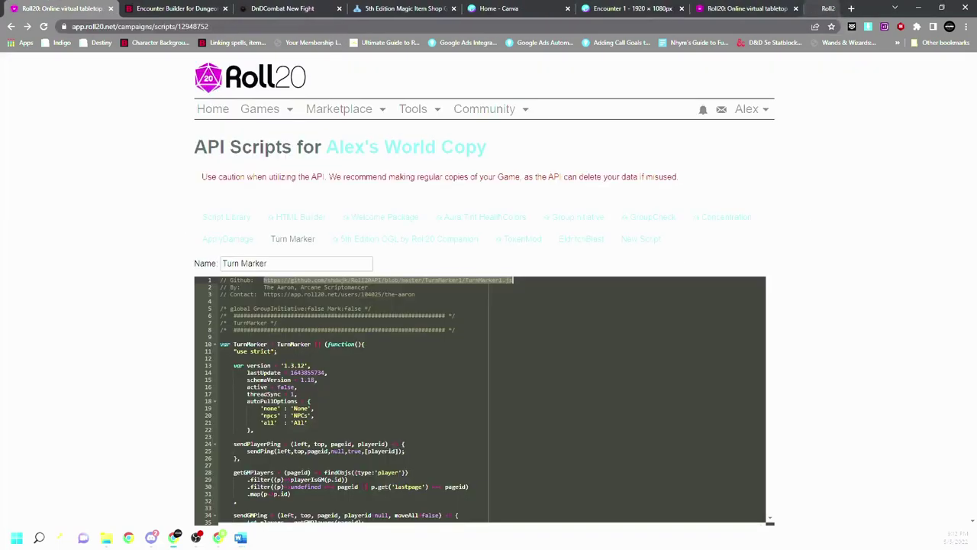
# Step: Open the GitHub Gist address given in the world copy's EldritchBlast code and view the script's source page
pyautogui.click(583, 240)
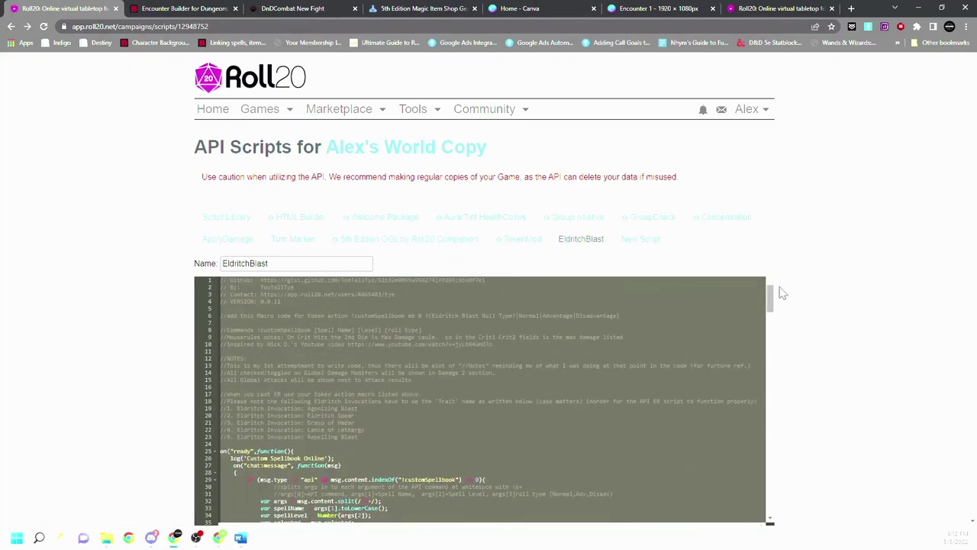
pyautogui.moveTo(487, 280); pyautogui.dragTo(267, 281)
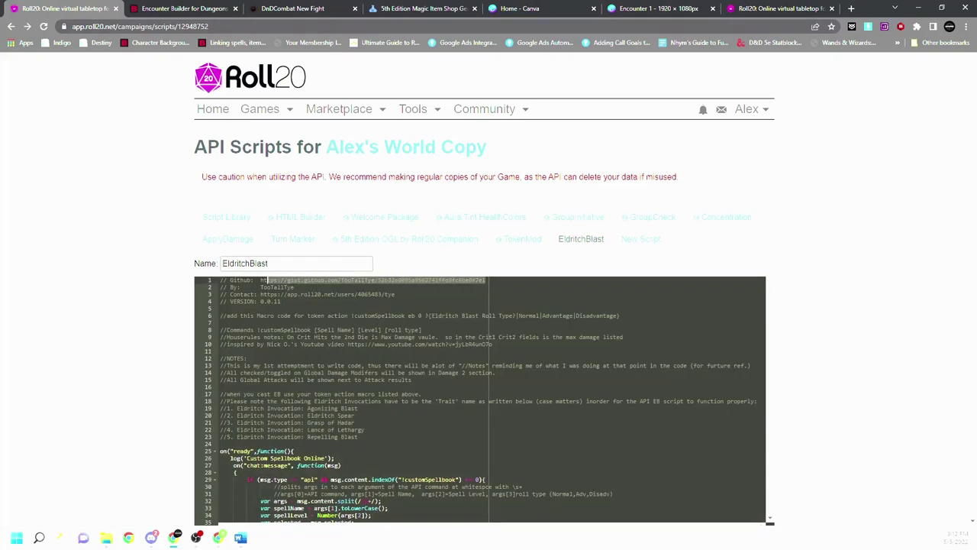
pyautogui.click(851, 8)
pyautogui.hotkey('ctrl', 'v')
pyautogui.press('Return')
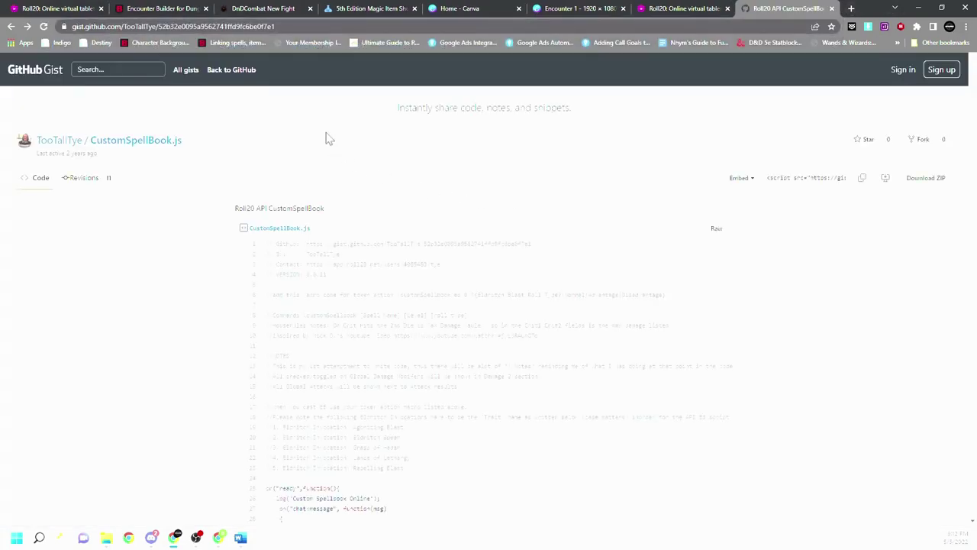
pyautogui.click(296, 29)
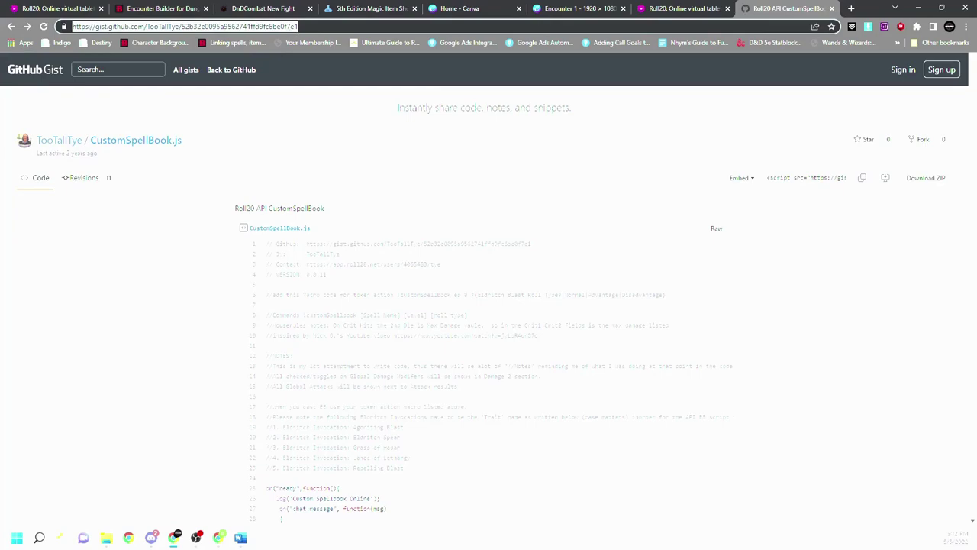
pyautogui.hotkey('alt', 'Tab')
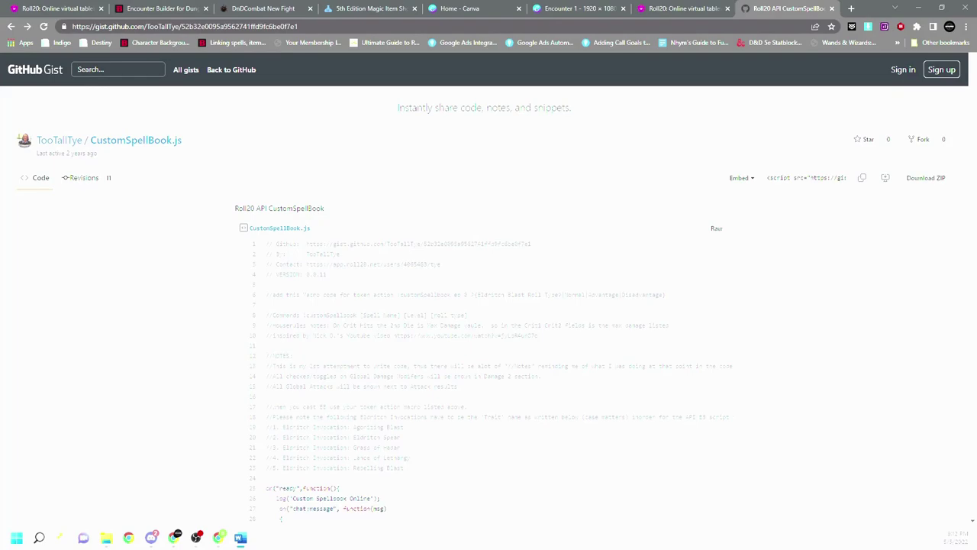
pyautogui.click(832, 9)
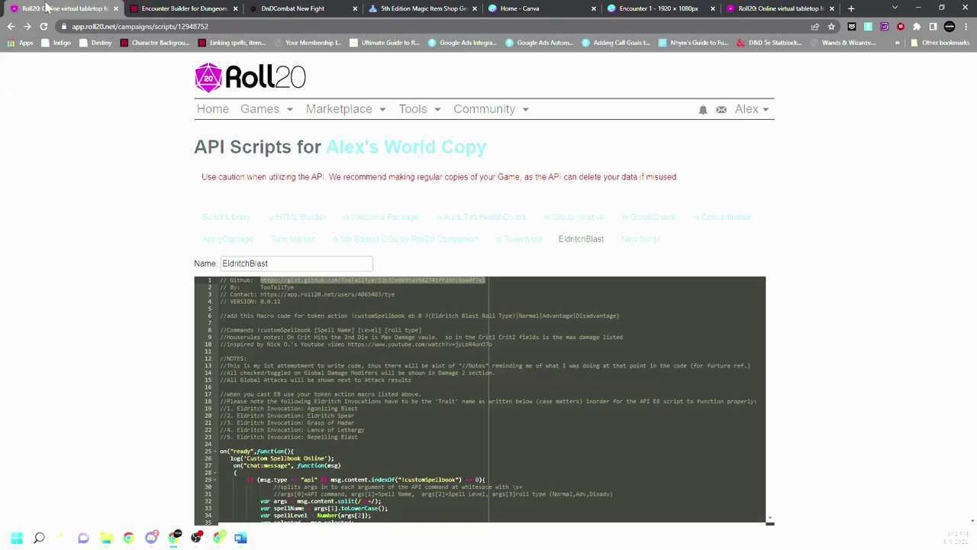
# Step: Copy the full EldritchBlast code into the D&D One Shots new script, name it Eldritch Blast, and save it
pyautogui.click(461, 322)
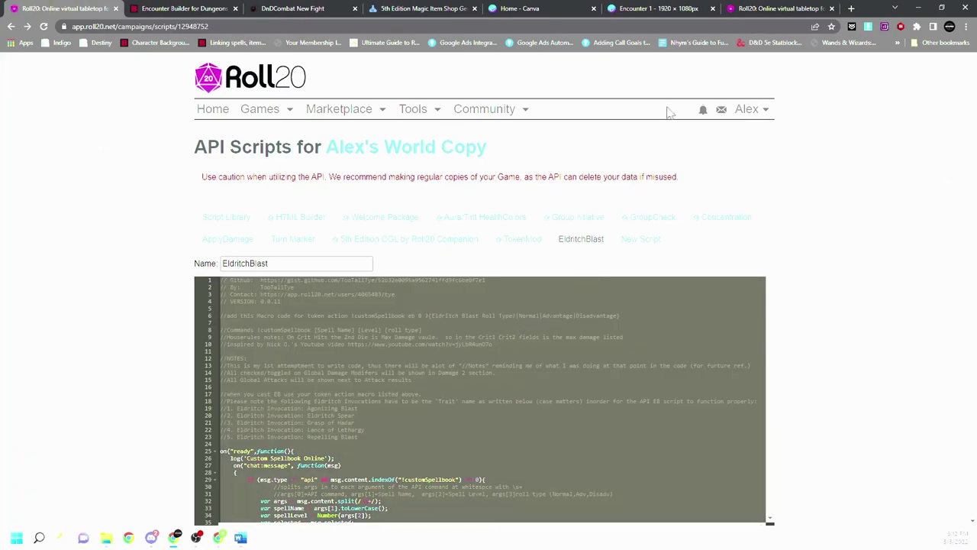
pyautogui.click(779, 8)
pyautogui.hotkey('ctrl', 'v')
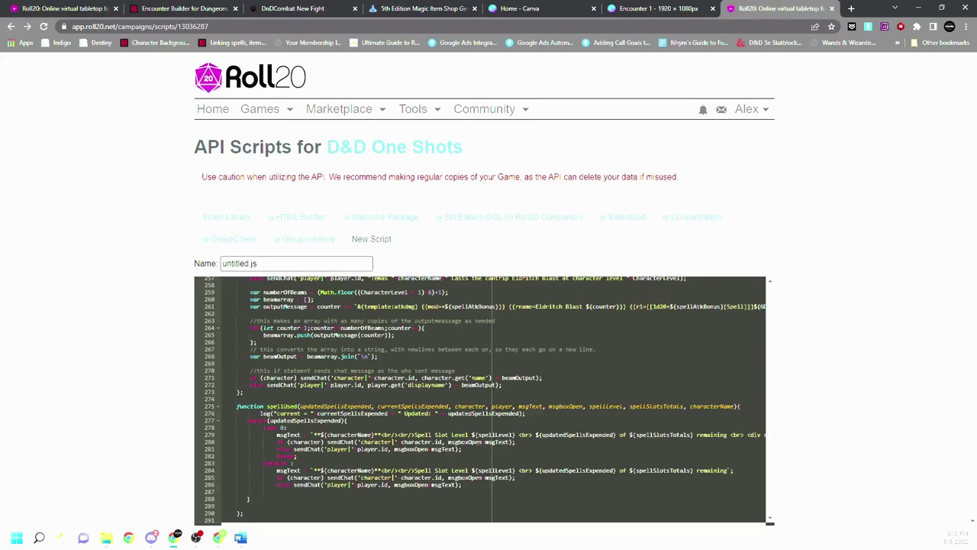
pyautogui.tripleClick(239, 263)
pyautogui.write('Eldritch Blast')
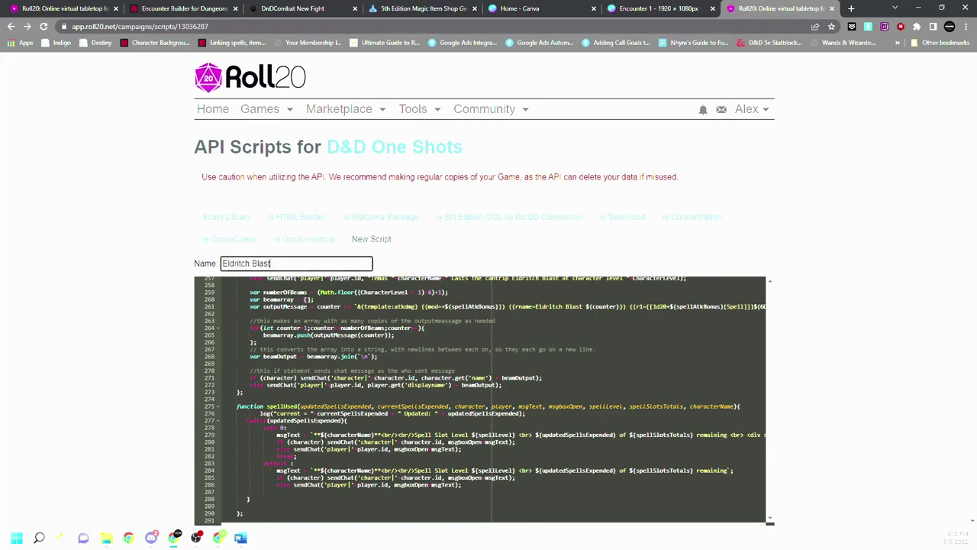
pyautogui.scroll(-2, 488, 305)
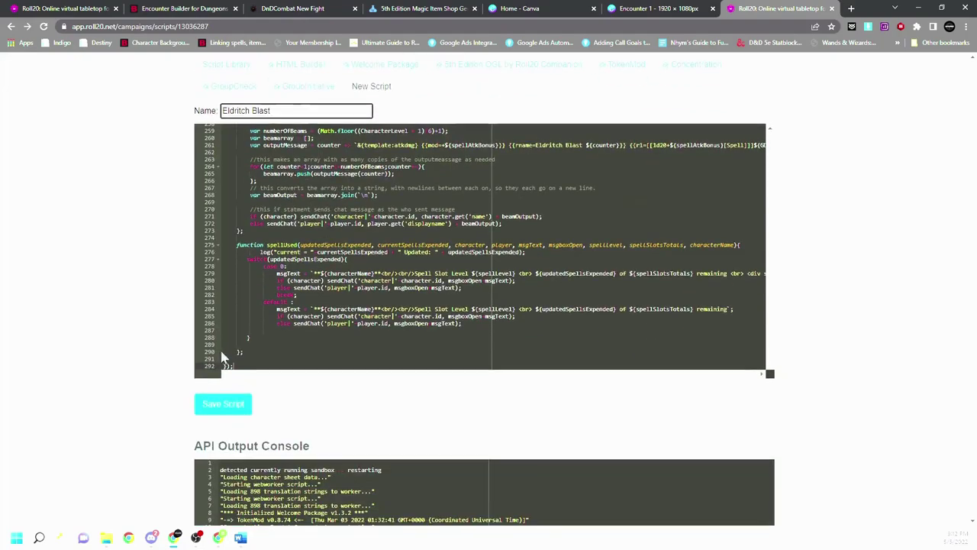
pyautogui.click(236, 403)
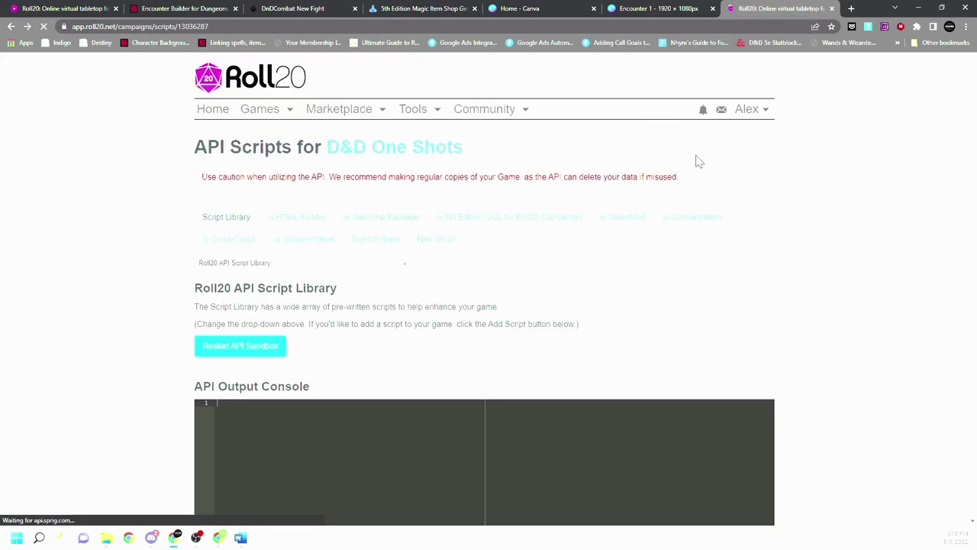
# Step: Copy the world copy's Turn Marker code into another new D&D One Shots script, name it Turn Marker, and save it
pyautogui.click(47, 7)
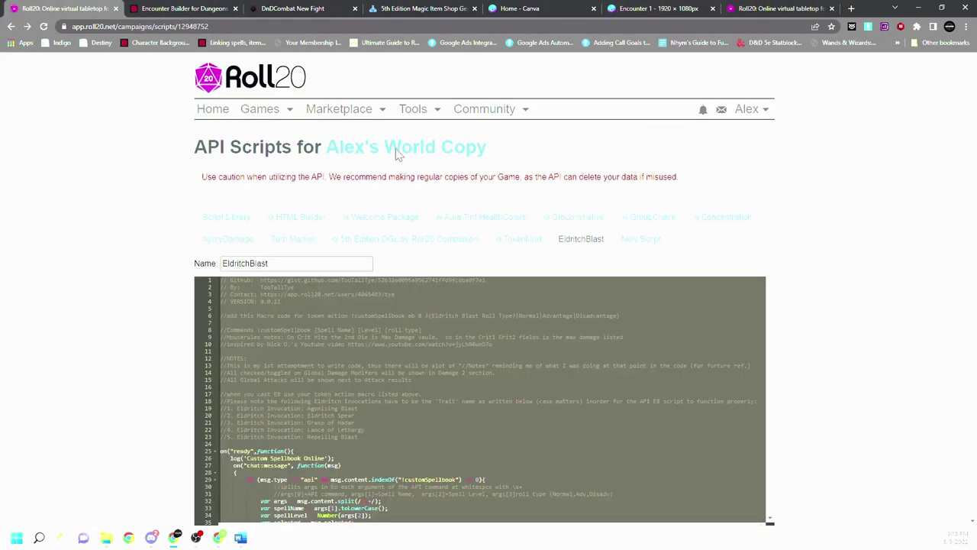
pyautogui.click(284, 241)
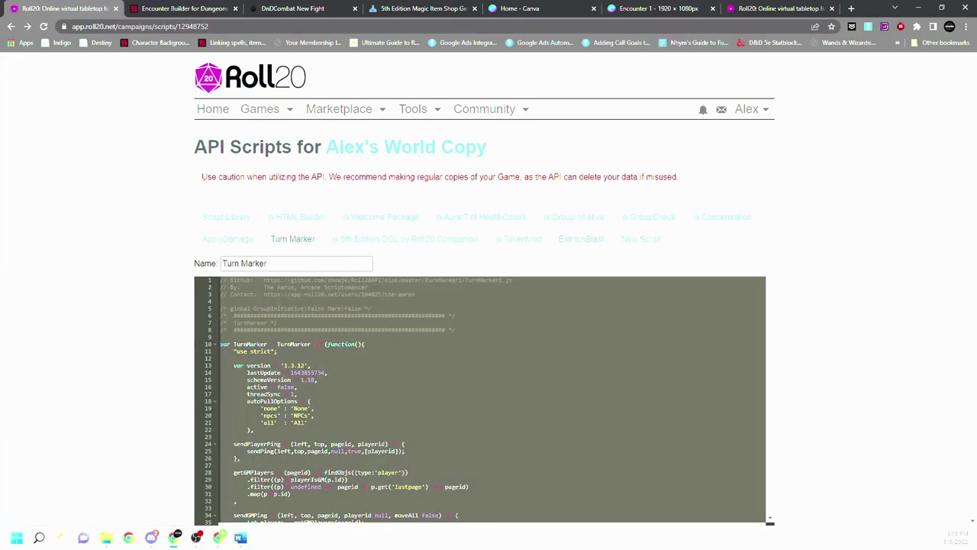
pyautogui.click(763, 8)
pyautogui.click(432, 240)
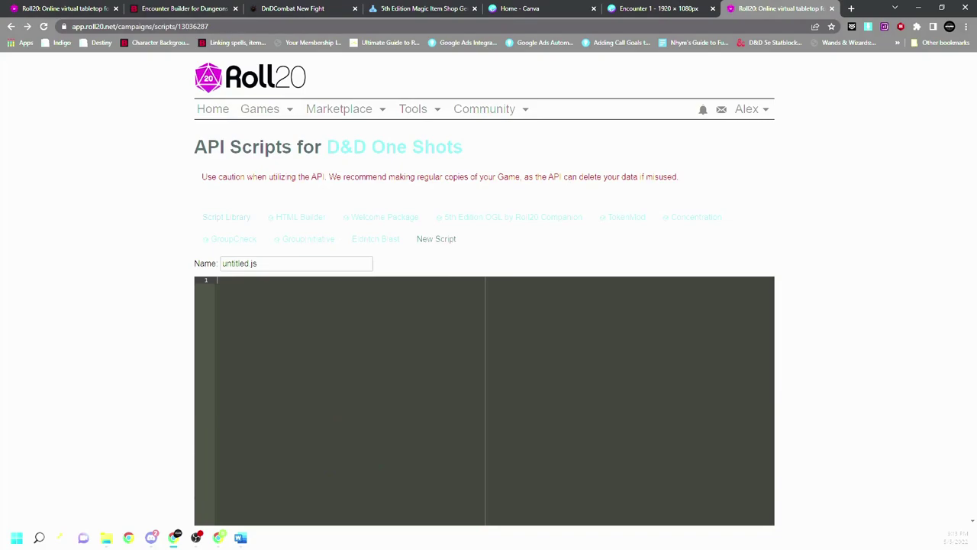
pyautogui.hotkey('ctrl', 'v')
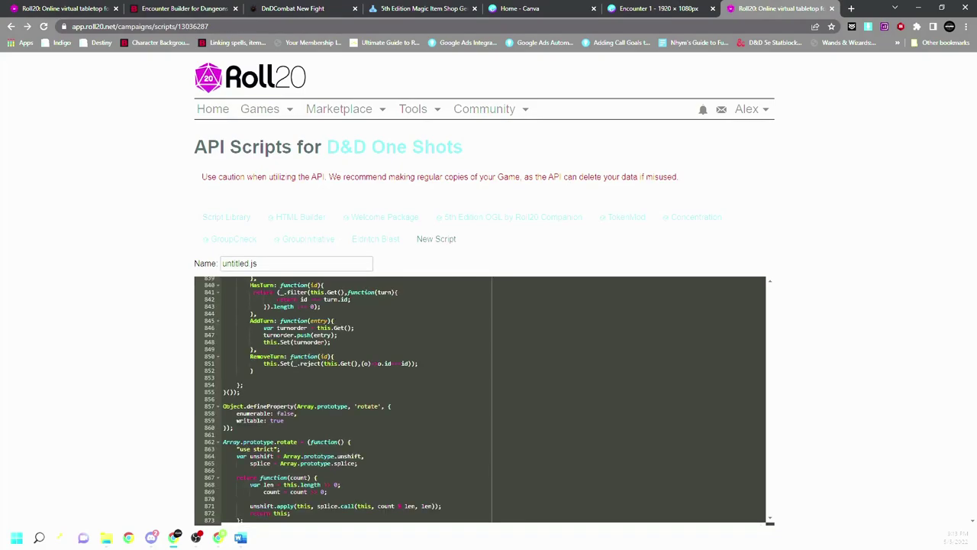
pyautogui.click(239, 263)
pyautogui.hotkey('ctrl', 'a')
pyautogui.write('Tur')
pyautogui.scroll(-2, 534, 257)
pyautogui.click(215, 404)
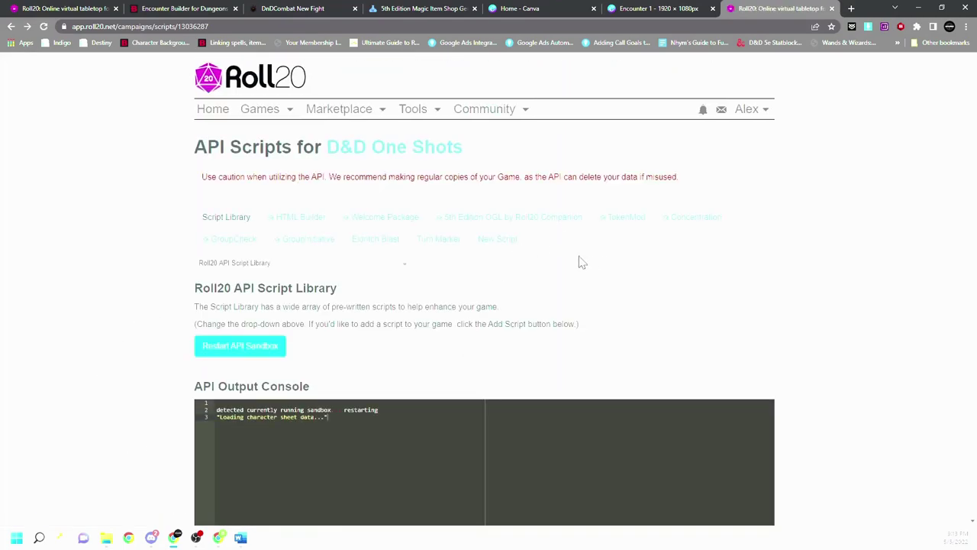
# Step: Copy the full ApplyDamage script code from the world copy's API scripts and return to the D&D One Shots scripts page
pyautogui.click(98, 7)
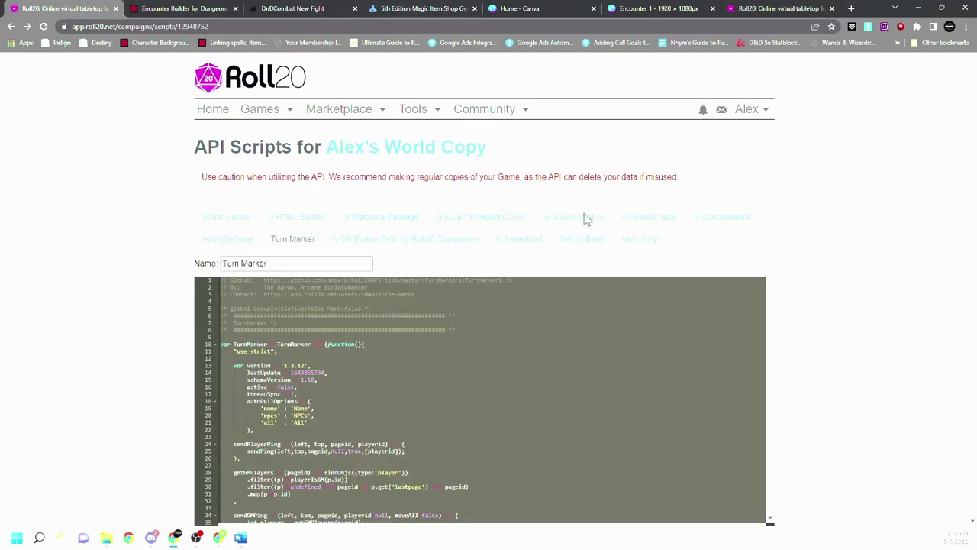
pyautogui.click(232, 239)
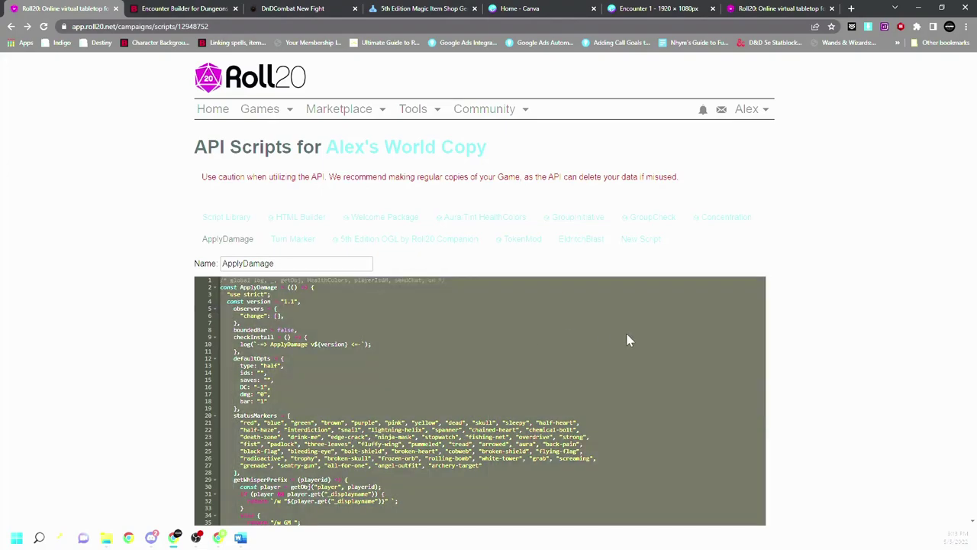
pyautogui.scroll(-4, 792, 322)
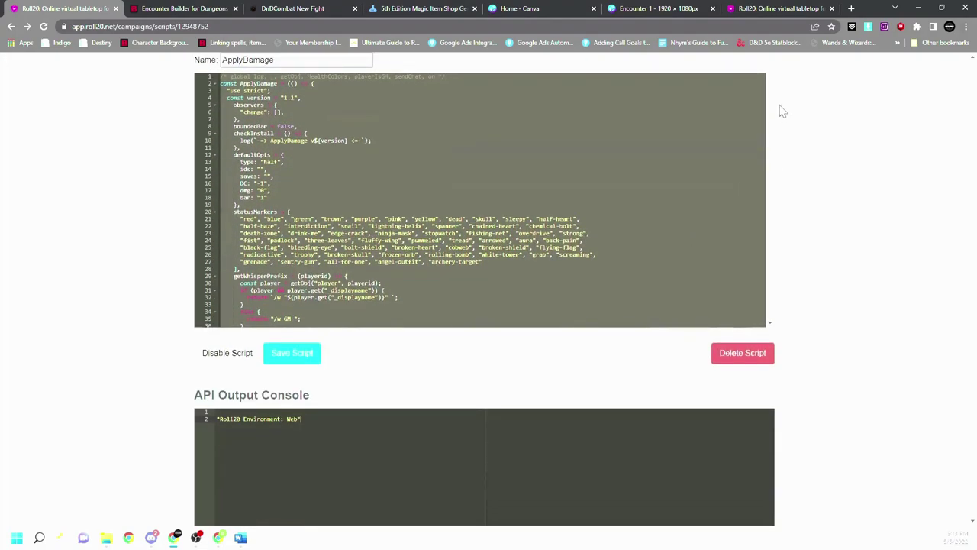
pyautogui.moveTo(770, 107); pyautogui.dragTo(771, 76)
pyautogui.scroll(3, 834, 242)
pyautogui.click(787, 9)
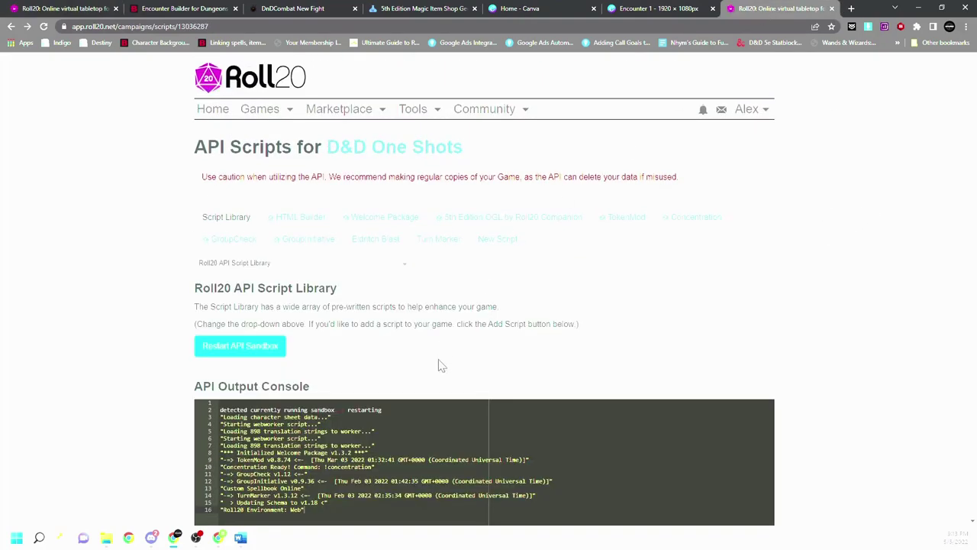
pyautogui.click(65, 8)
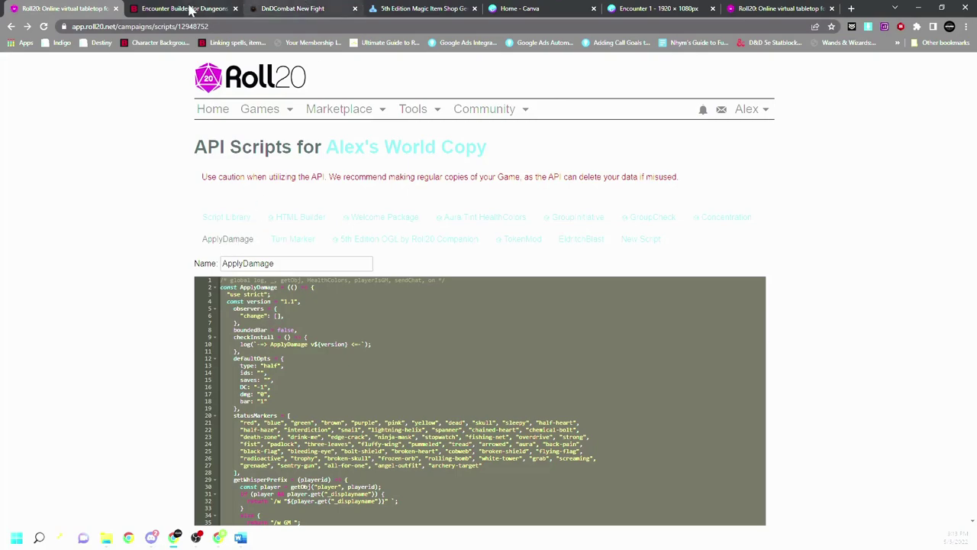
pyautogui.click(792, 8)
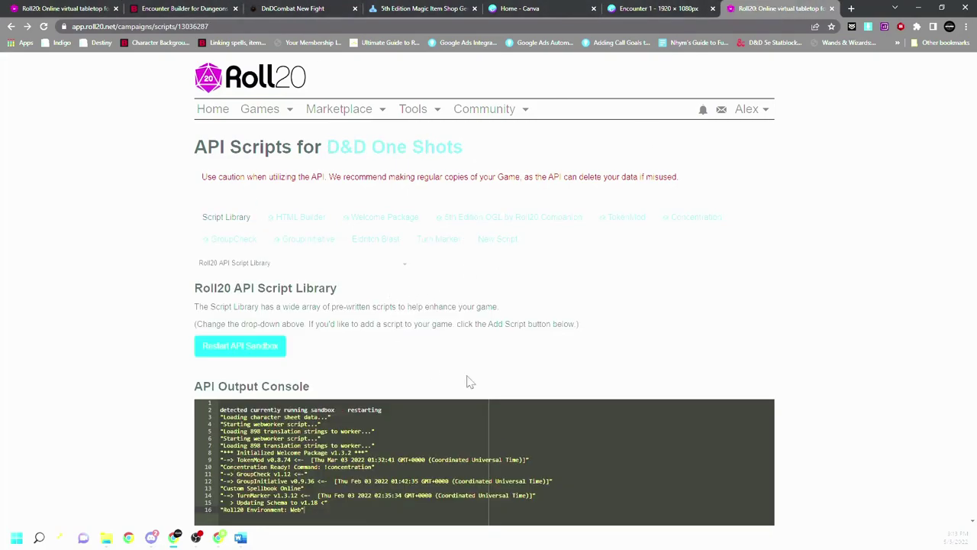
# Step: Add the copied code as a new D&D One Shots script, name it Apply Damage, and save it
pyautogui.scroll(-2, 391, 272)
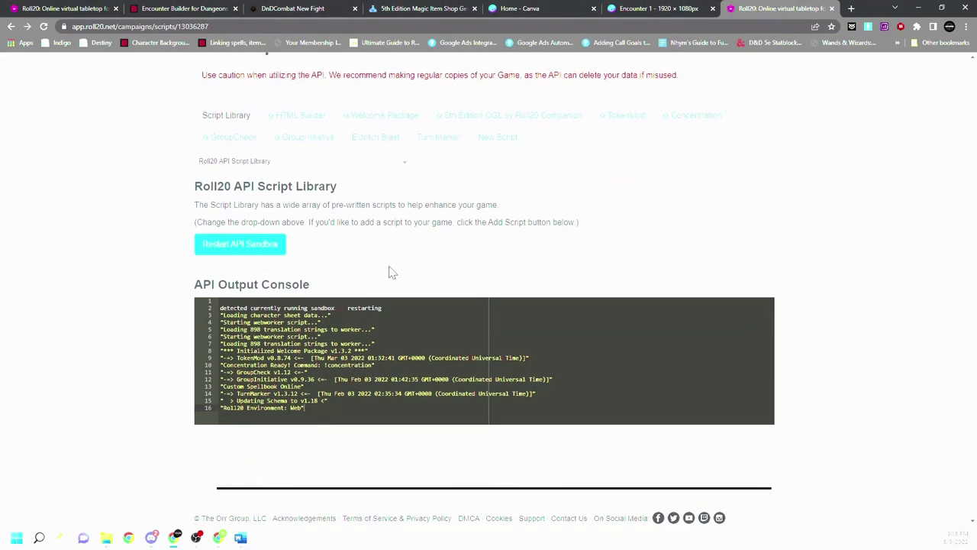
pyautogui.click(500, 138)
pyautogui.hotkey('ctrl', 'v')
pyautogui.click(244, 161)
pyautogui.hotkey('ctrl', 'a')
pyautogui.write('App')
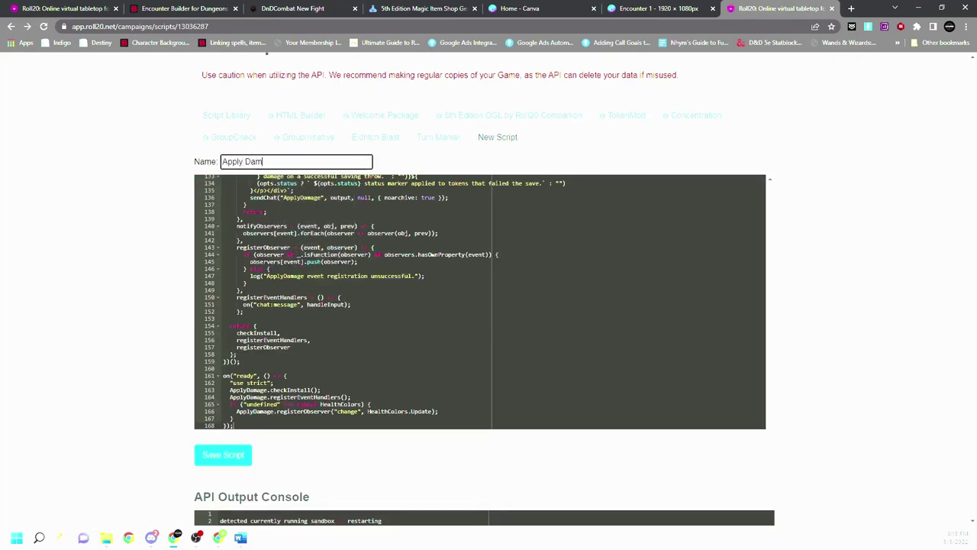
pyautogui.click(233, 468)
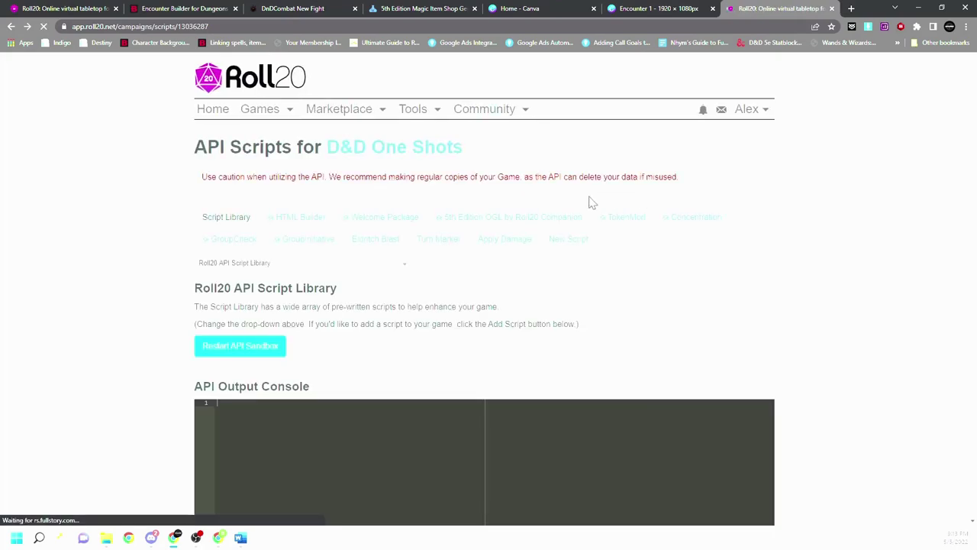
# Step: Check the world copy's Aura/Tint HealthColors script and add the same script from the library to D&D One Shots
pyautogui.click(54, 8)
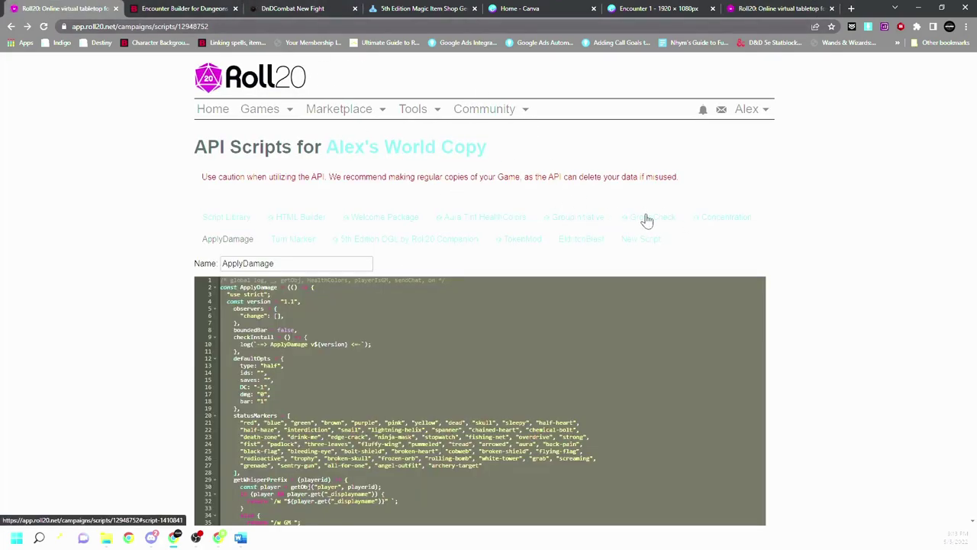
pyautogui.click(483, 217)
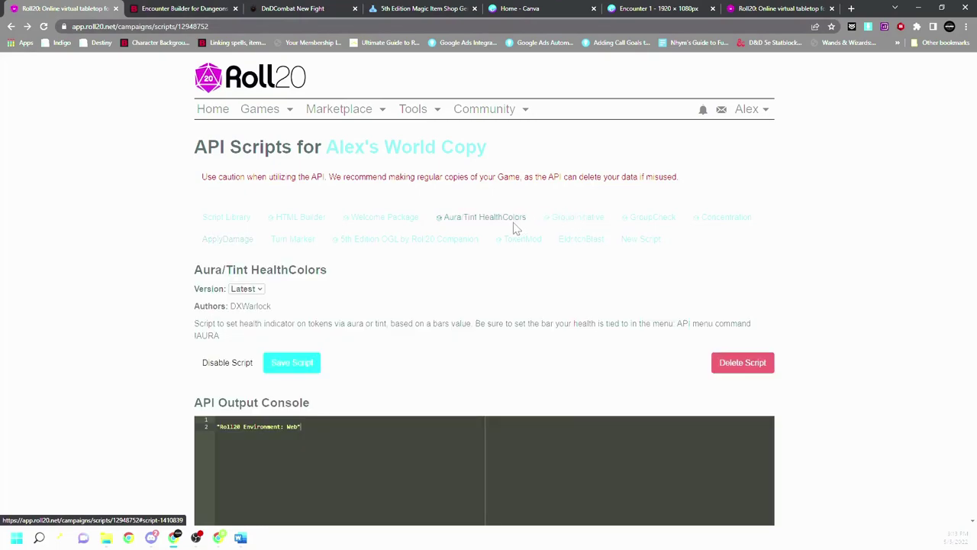
pyautogui.click(781, 8)
pyautogui.click(289, 263)
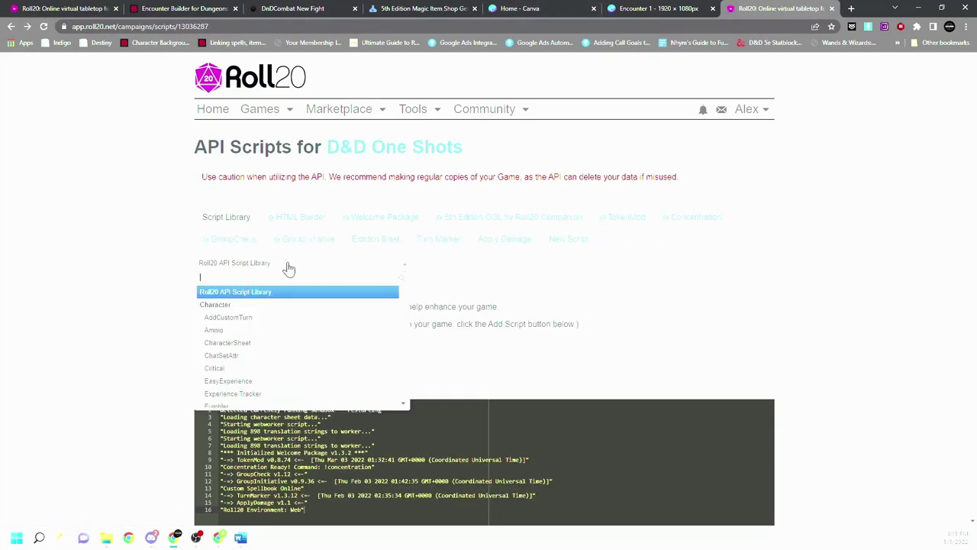
pyautogui.write('aura')
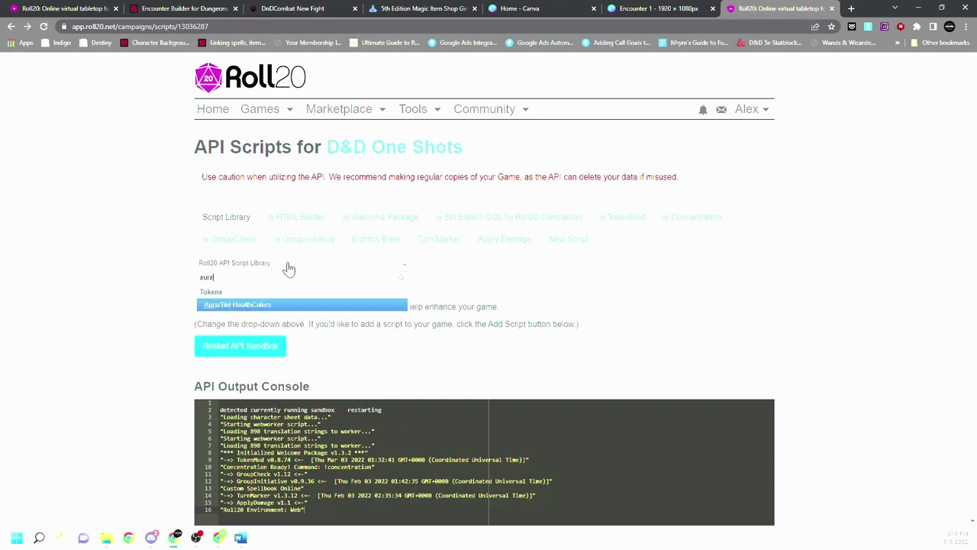
pyautogui.click(241, 304)
pyautogui.click(229, 380)
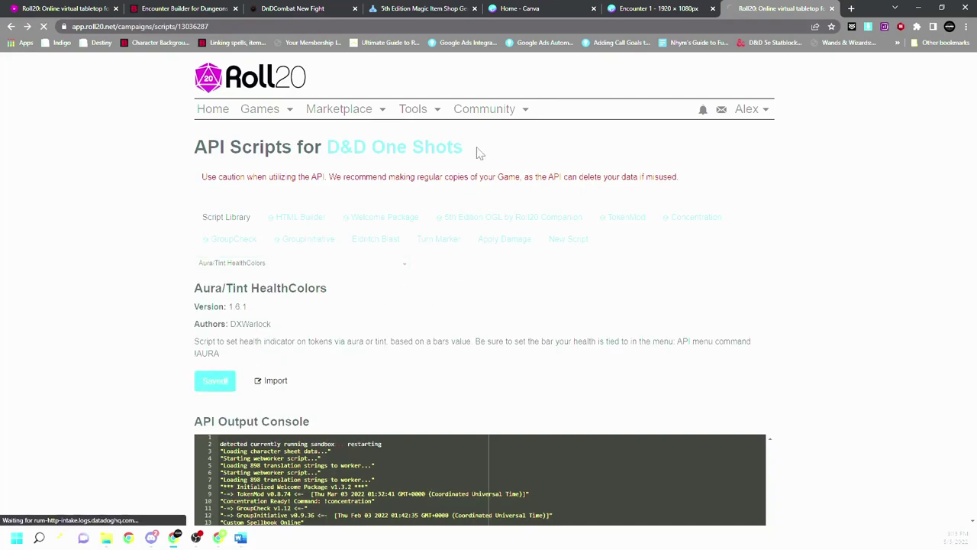
# Step: Compare the installed API scripts of the world copy with those of D&D One Shots
pyautogui.hotkey('ctrl', '1')
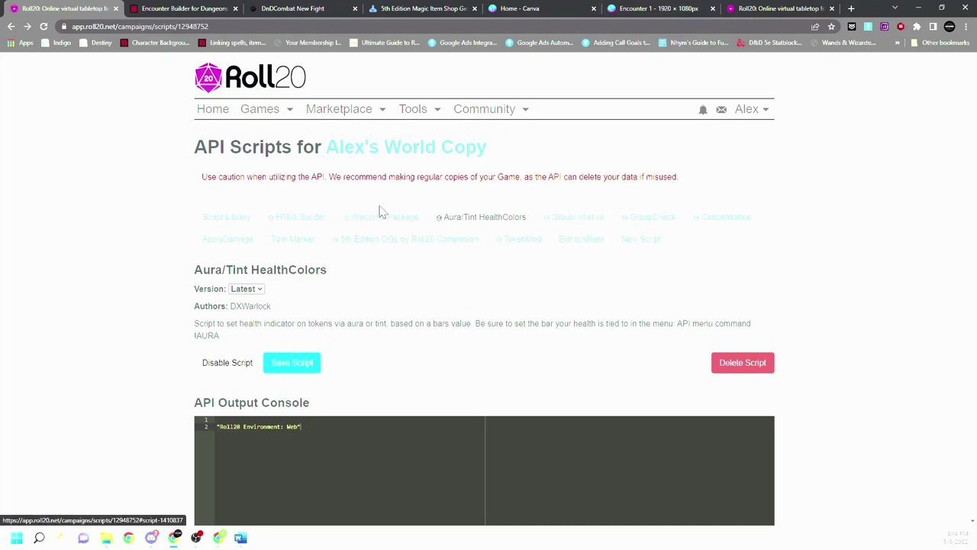
pyautogui.click(778, 9)
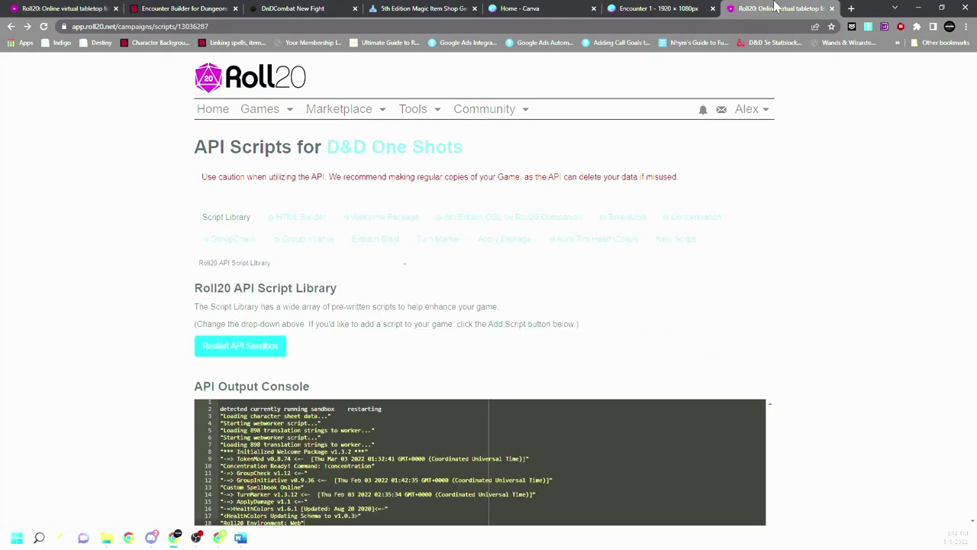
pyautogui.click(52, 8)
pyautogui.click(729, 7)
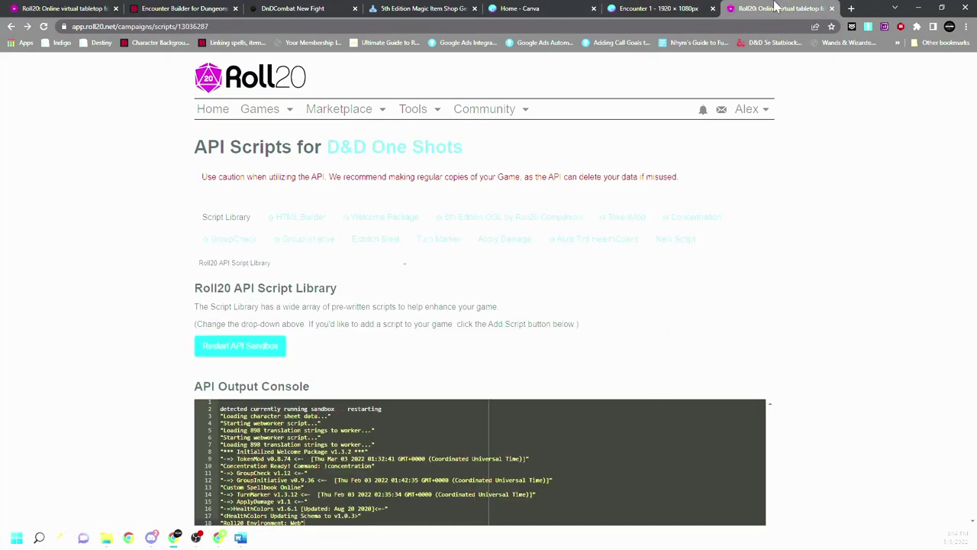
pyautogui.click(26, 8)
pyautogui.click(771, 8)
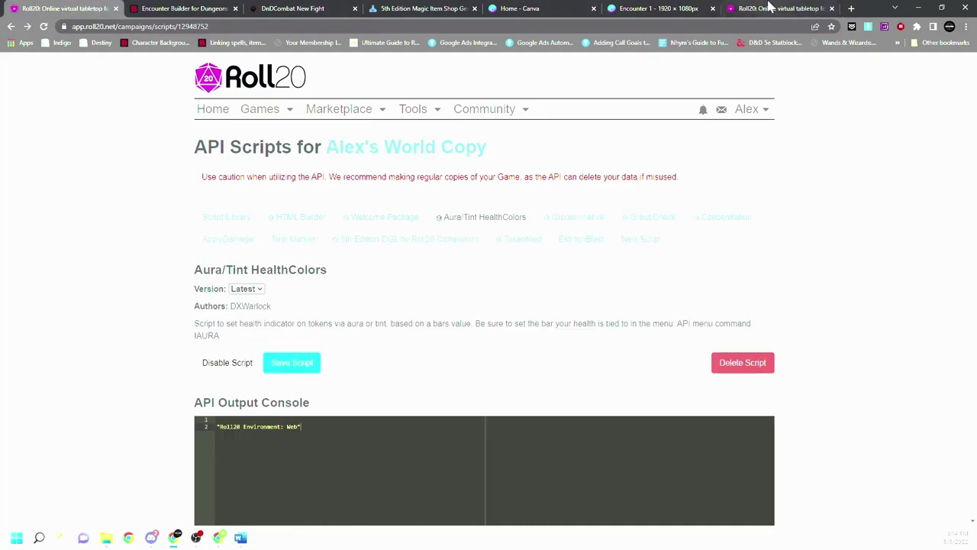
pyautogui.click(52, 8)
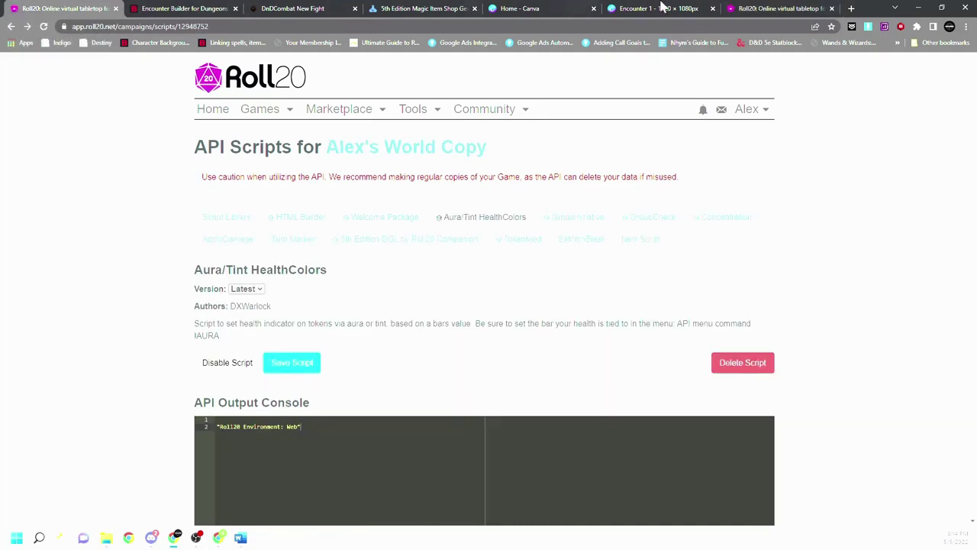
pyautogui.click(802, 8)
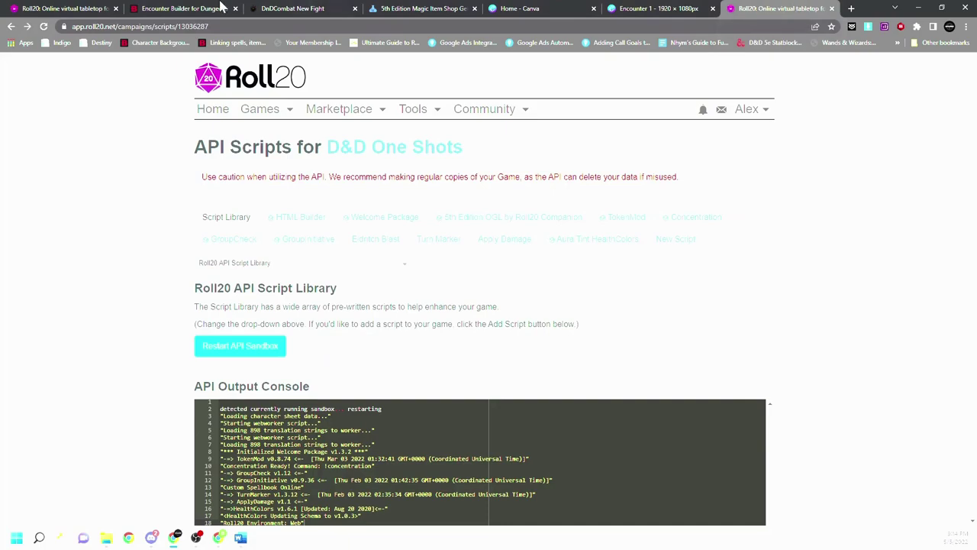
pyautogui.click(61, 8)
pyautogui.click(778, 7)
# Step: Open the D&D One Shots game page and launch the game
pyautogui.click(393, 148)
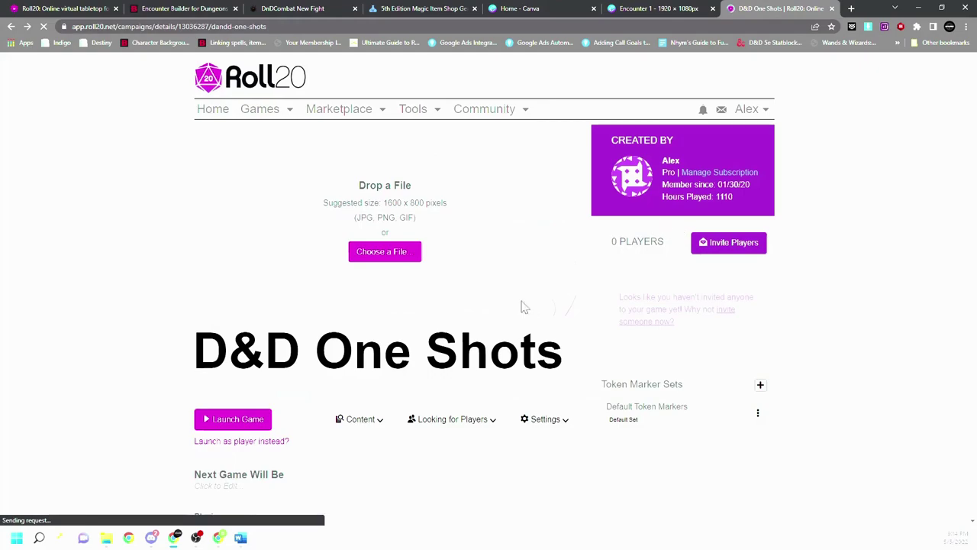
pyautogui.click(231, 418)
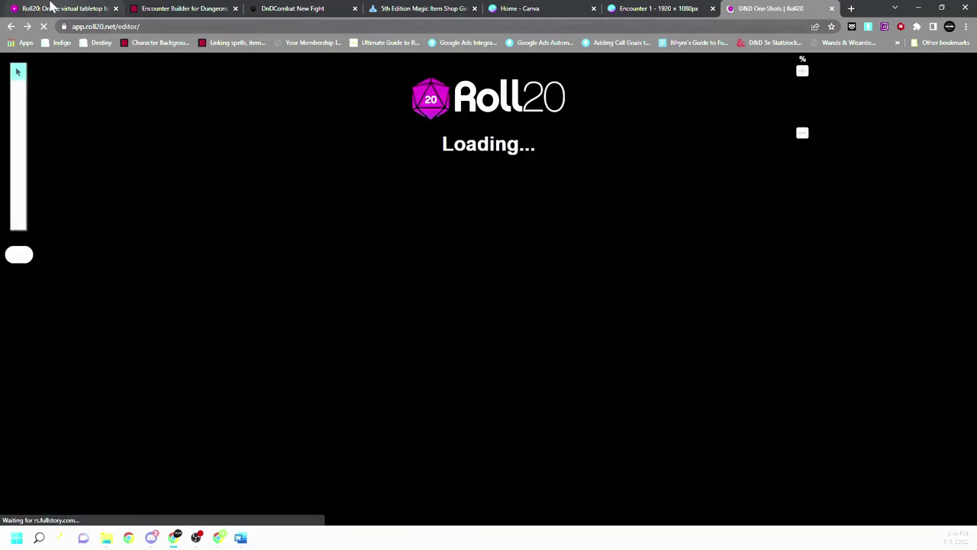
pyautogui.click(48, 5)
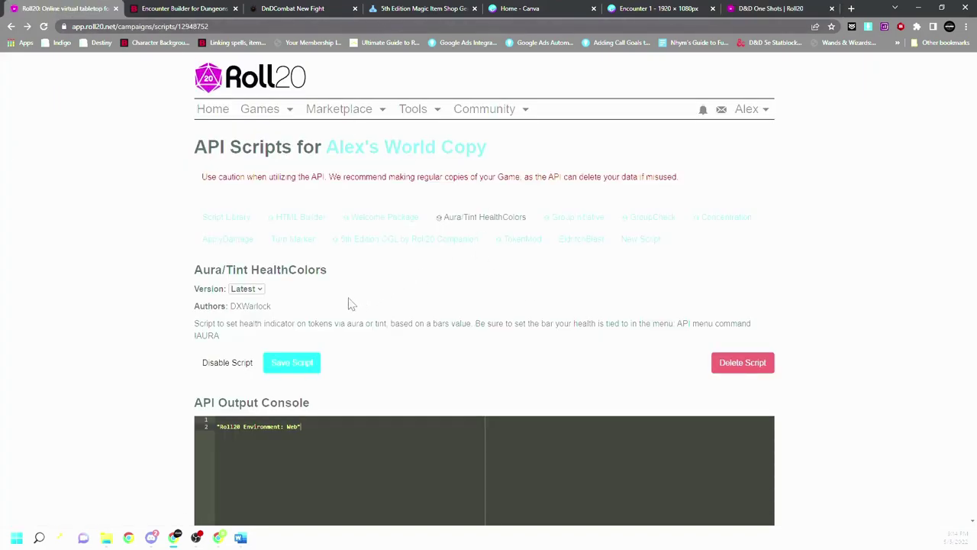
pyautogui.click(767, 8)
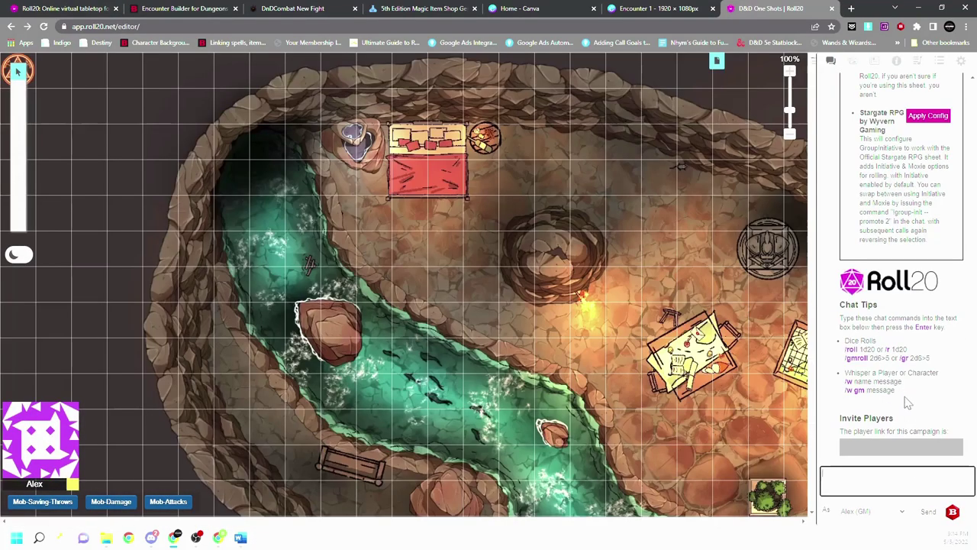
# Step: Apply the D&D 5E by Roll20 standard configuration in the GroupInitiative chat messages
pyautogui.scroll(4, 913, 428)
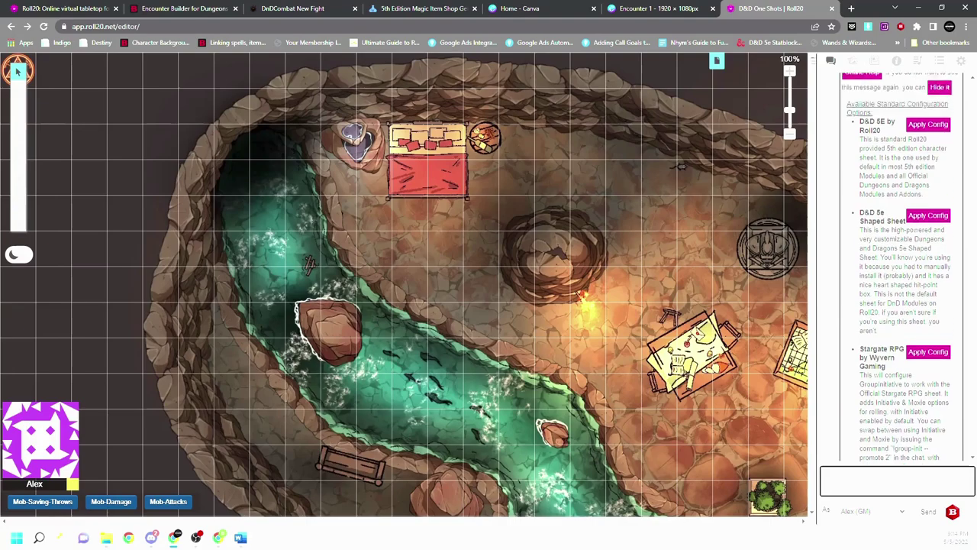
pyautogui.click(931, 200)
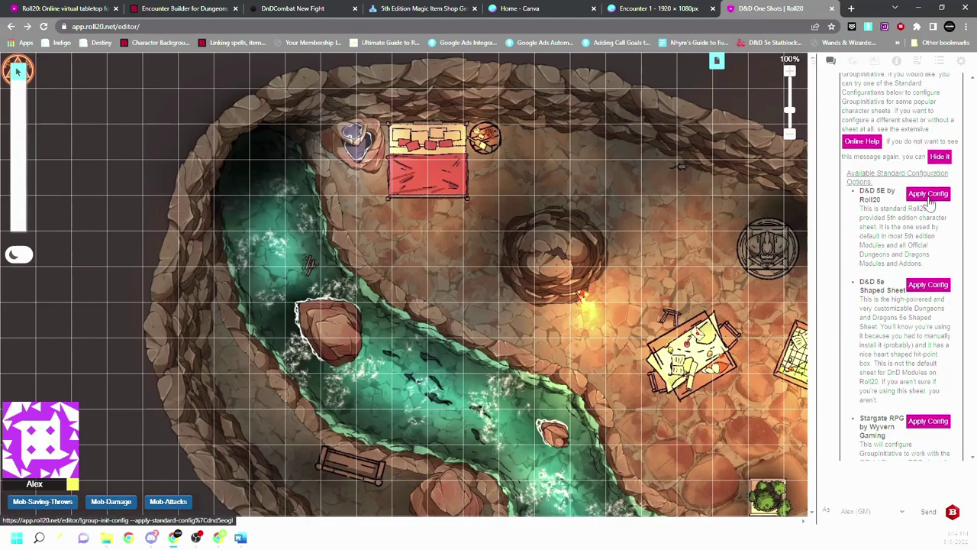
pyautogui.scroll(3, 909, 303)
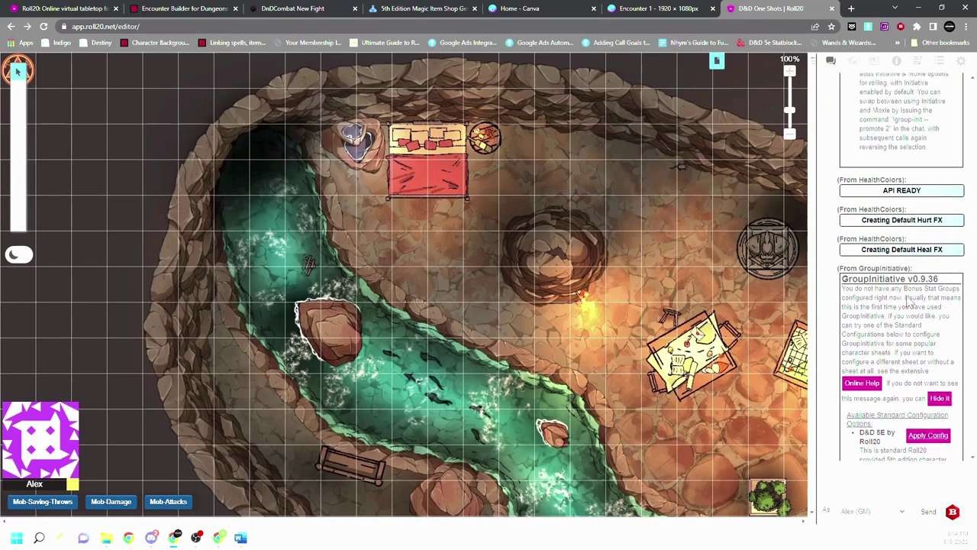
pyautogui.scroll(2, 909, 303)
pyautogui.scroll(-5, 923, 260)
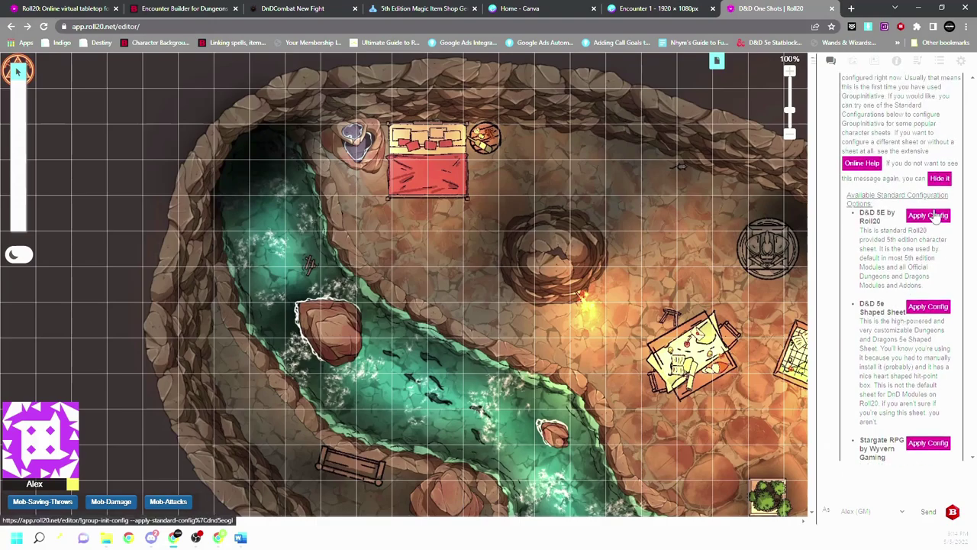
pyautogui.click(936, 217)
# Step: Look through the chat's GroupInitiative messages and check the result of the applied configuration
pyautogui.scroll(-3, 933, 335)
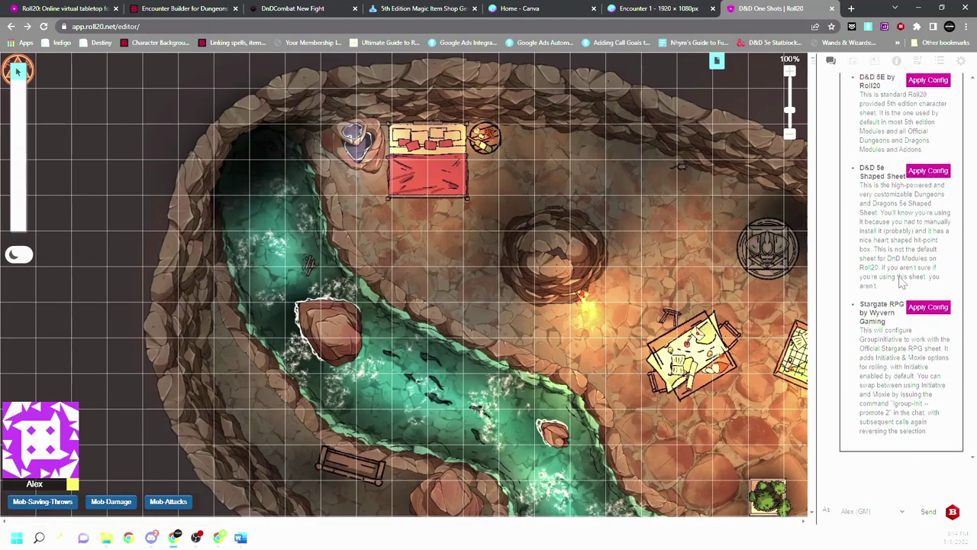
pyautogui.scroll(-5, 872, 245)
pyautogui.scroll(4, 872, 246)
pyautogui.scroll(4, 871, 246)
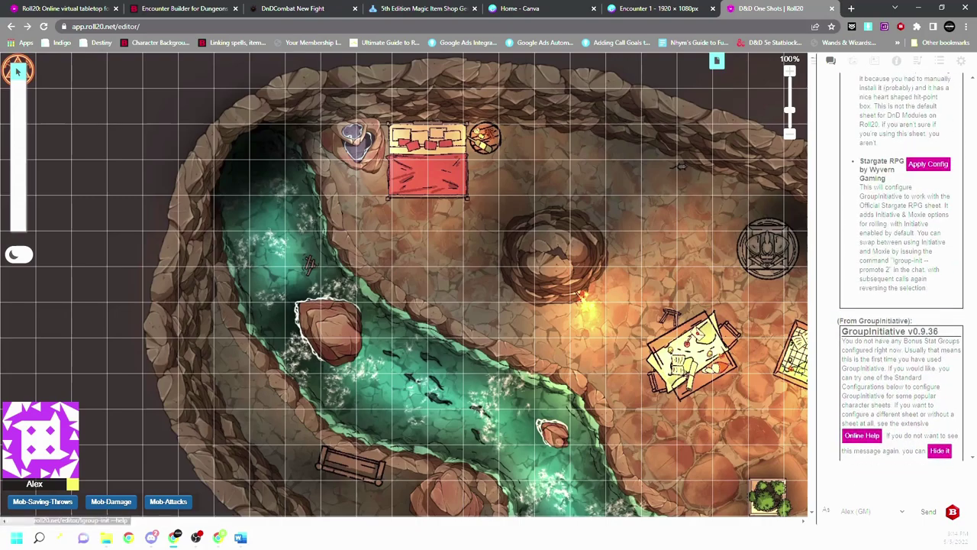
pyautogui.scroll(-7, 878, 252)
pyautogui.scroll(2, 886, 259)
pyautogui.scroll(3, 892, 271)
pyautogui.scroll(-5, 901, 305)
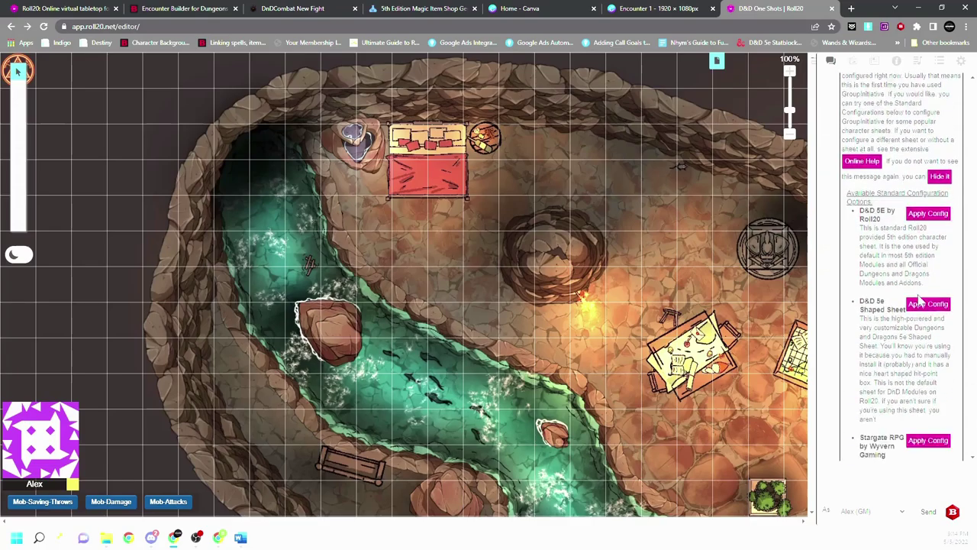
pyautogui.scroll(4, 901, 306)
pyautogui.scroll(-1, 971, 334)
pyautogui.scroll(-5, 971, 336)
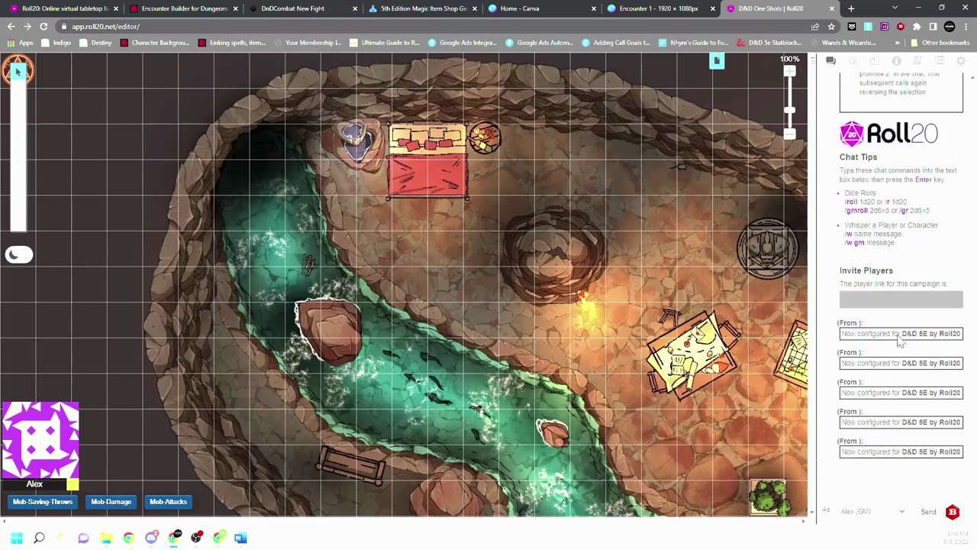
# Step: Send the !AURA command in the game chat to open the HealthColors settings
pyautogui.click(824, 473)
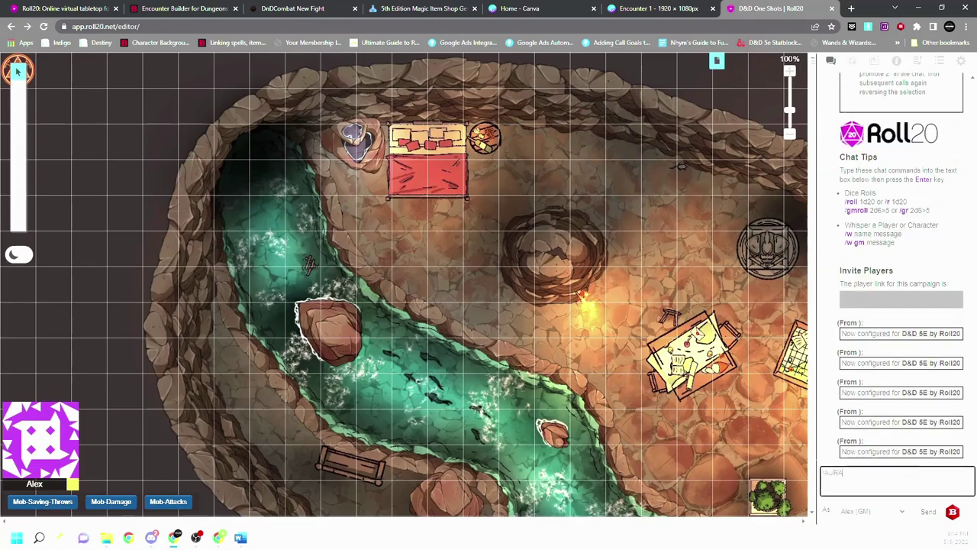
pyautogui.write('!AURA')
pyautogui.press('Return')
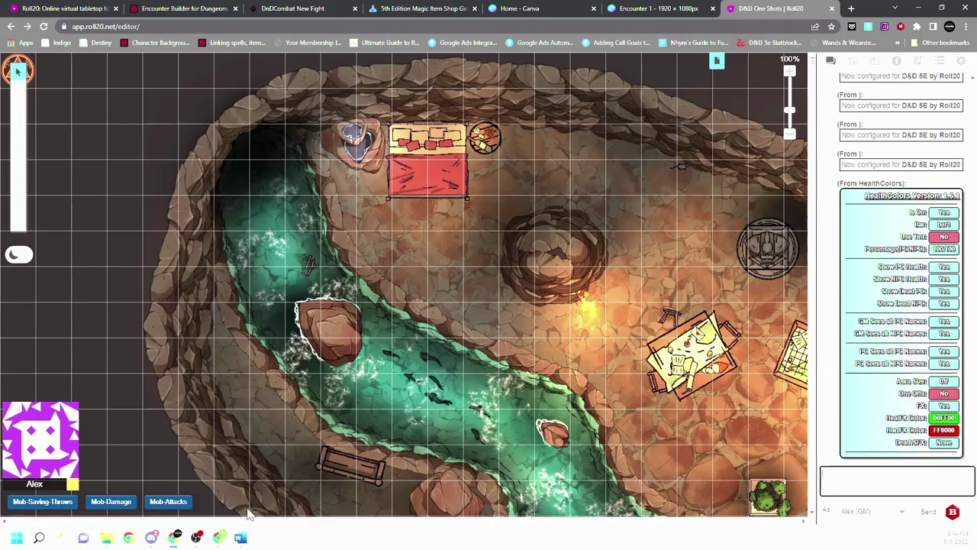
pyautogui.moveTo(254, 522); pyautogui.dragTo(473, 525)
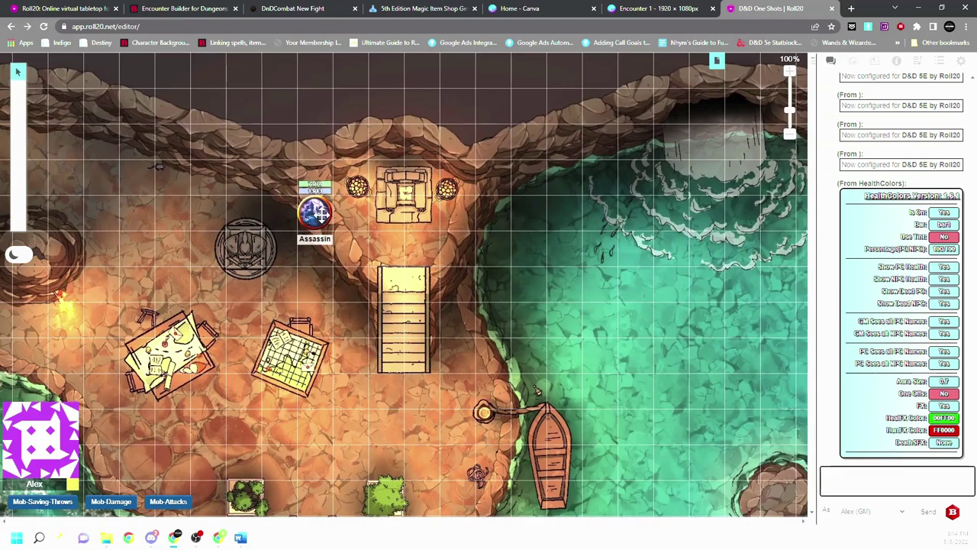
# Step: Try the tint display in the HealthColors settings, finishing with Use Tint set to No and One Offs set to Yes
pyautogui.click(947, 238)
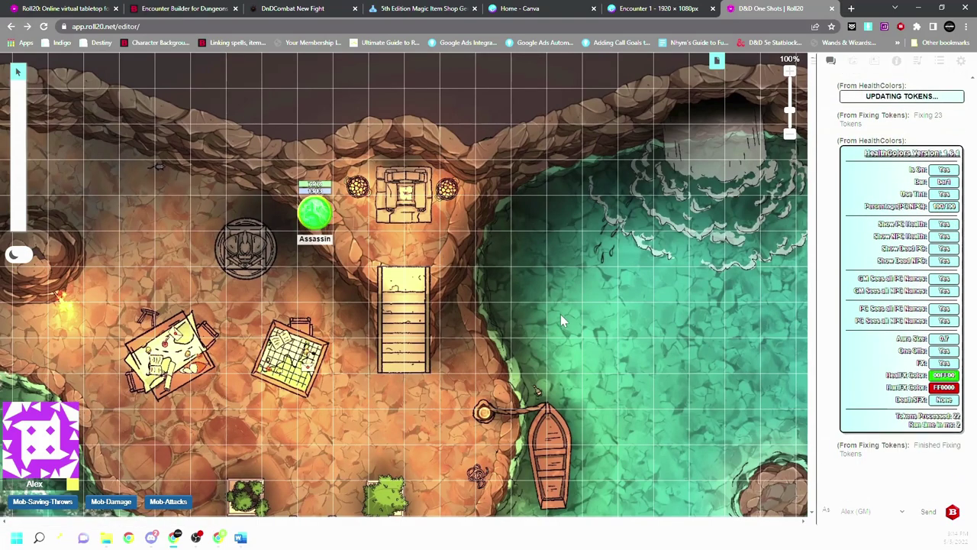
pyautogui.click(326, 215)
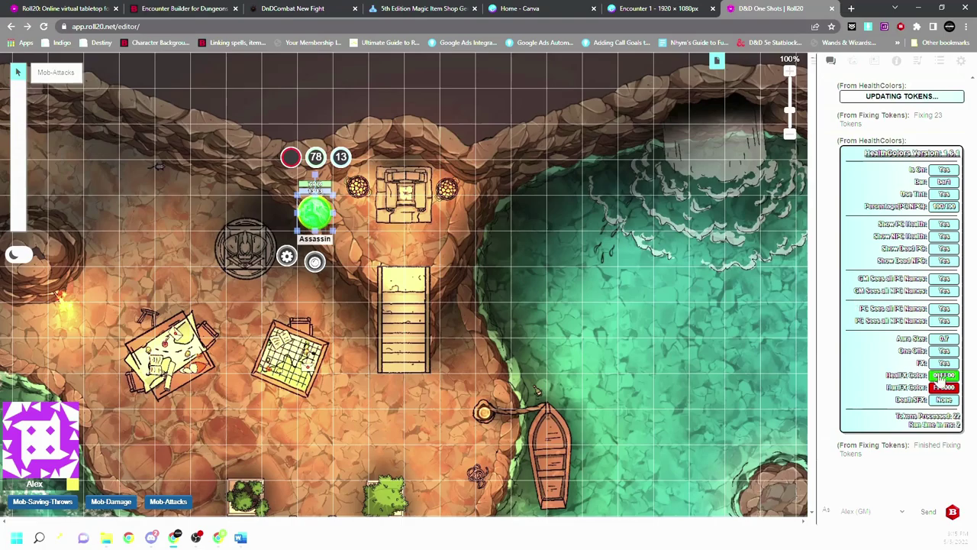
pyautogui.click(945, 351)
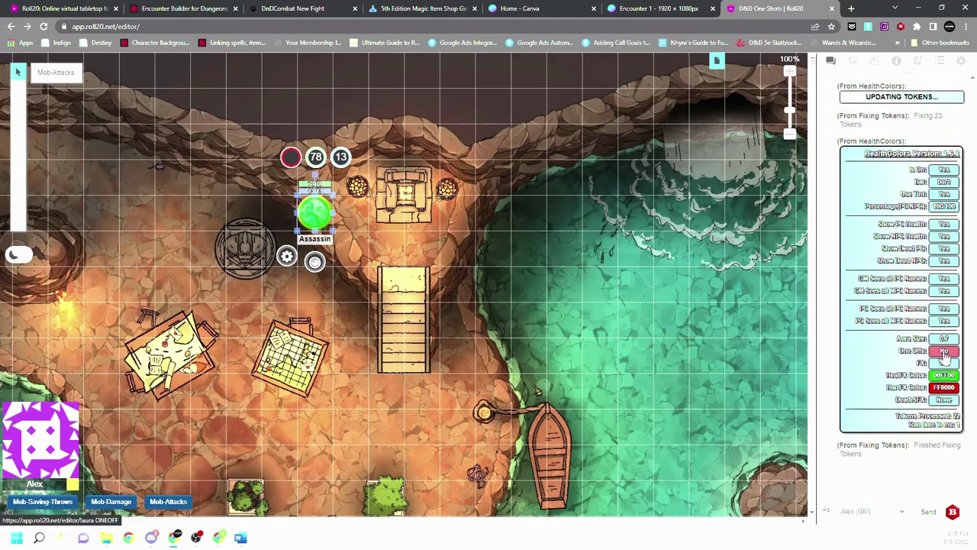
pyautogui.click(944, 352)
pyautogui.click(944, 194)
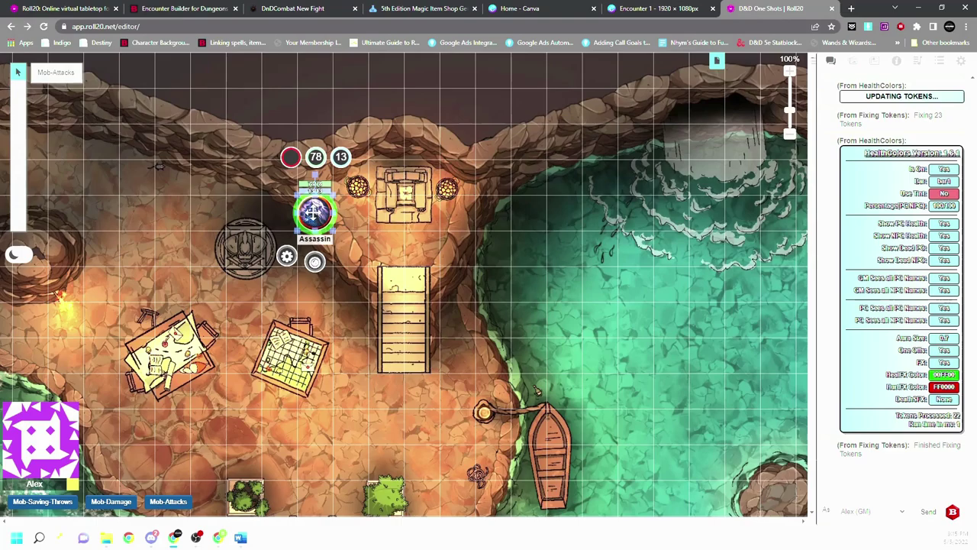
# Step: Test the health aura by lowering the Assassin token's Bar 1 value to 10 and saving the token settings
pyautogui.doubleClick(313, 214)
pyautogui.click(488, 179)
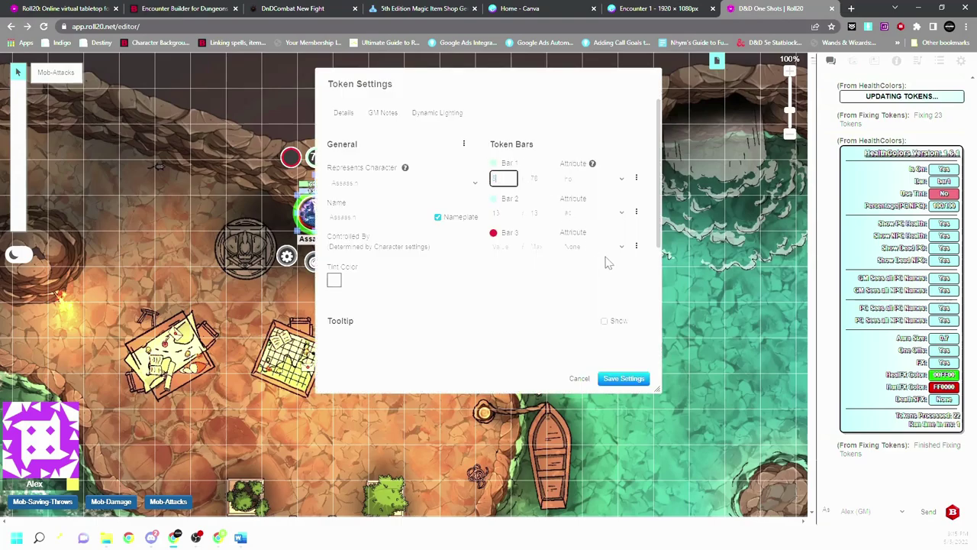
pyautogui.click(623, 378)
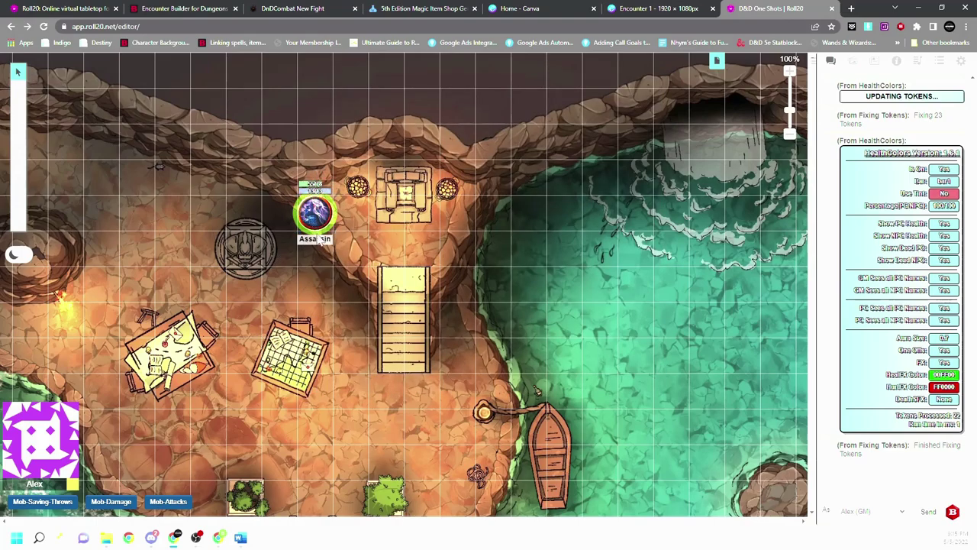
pyautogui.doubleClick(319, 216)
pyautogui.doubleClick(498, 178)
pyautogui.click(626, 379)
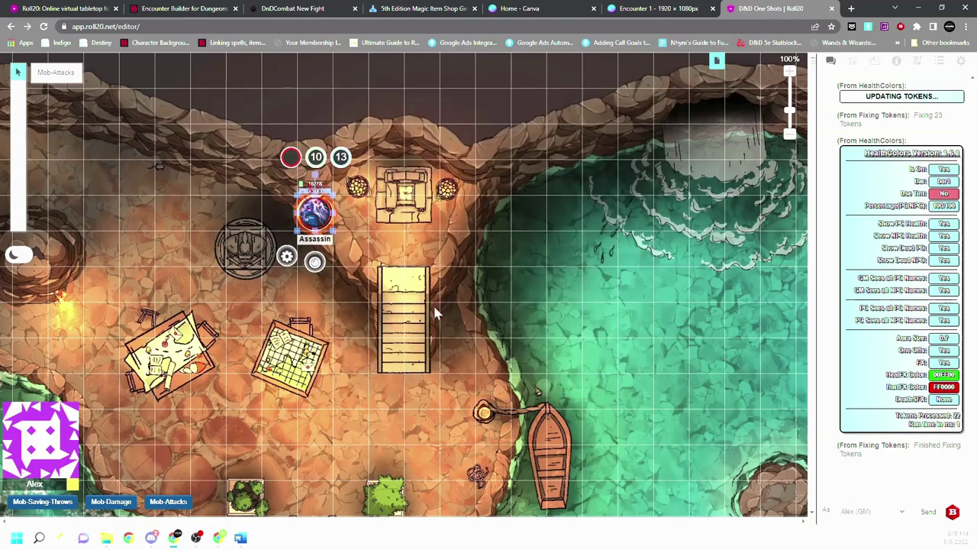
# Step: Set the Assassin token's Bar 1 value back to 78 and save the token settings
pyautogui.doubleClick(317, 212)
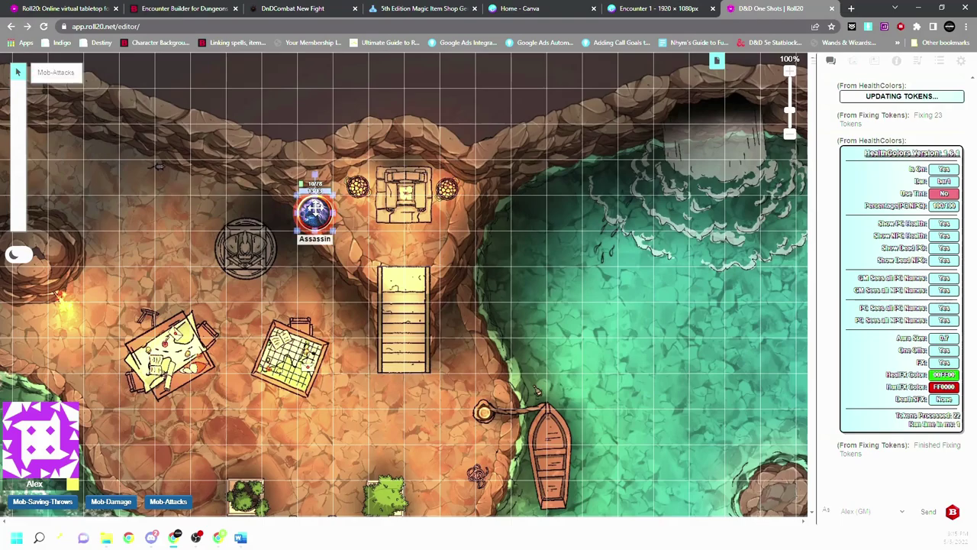
pyautogui.doubleClick(498, 177)
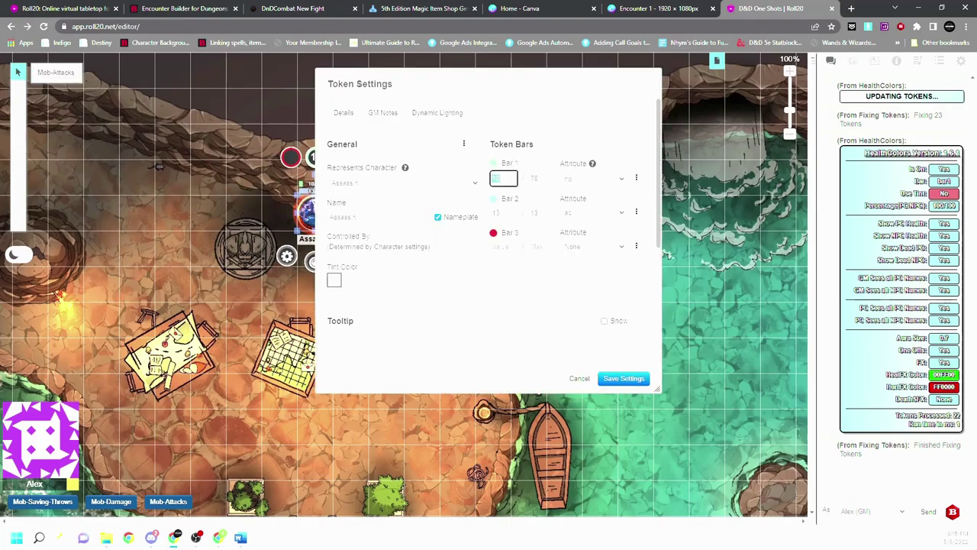
pyautogui.write('78')
pyautogui.click(624, 378)
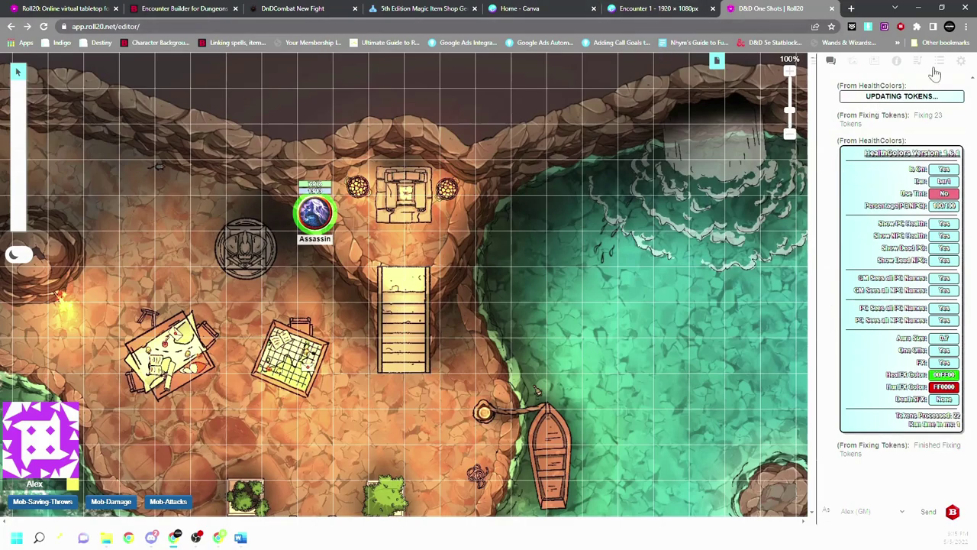
# Step: On the API Scripts page, find the GroupInitiative script's commands and copy !group-init
pyautogui.click(8, 7)
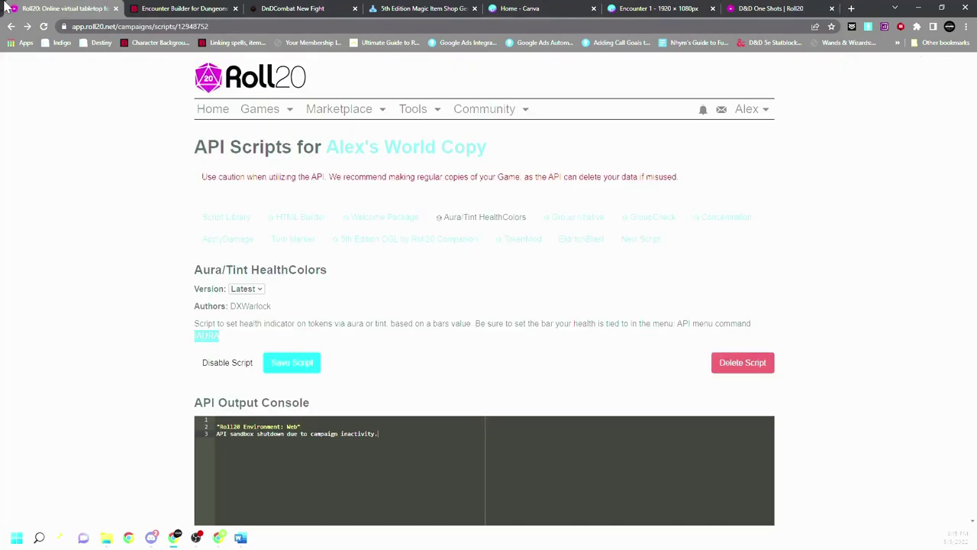
pyautogui.click(578, 219)
pyautogui.scroll(-2, 282, 294)
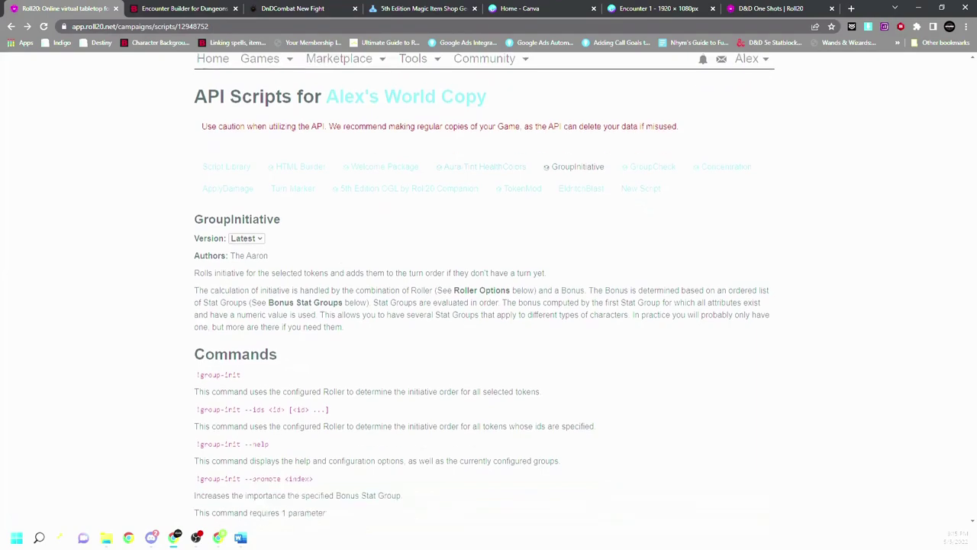
pyautogui.scroll(-2, 282, 294)
pyautogui.moveTo(243, 171); pyautogui.dragTo(197, 174)
pyautogui.hotkey('ctrl', 'c')
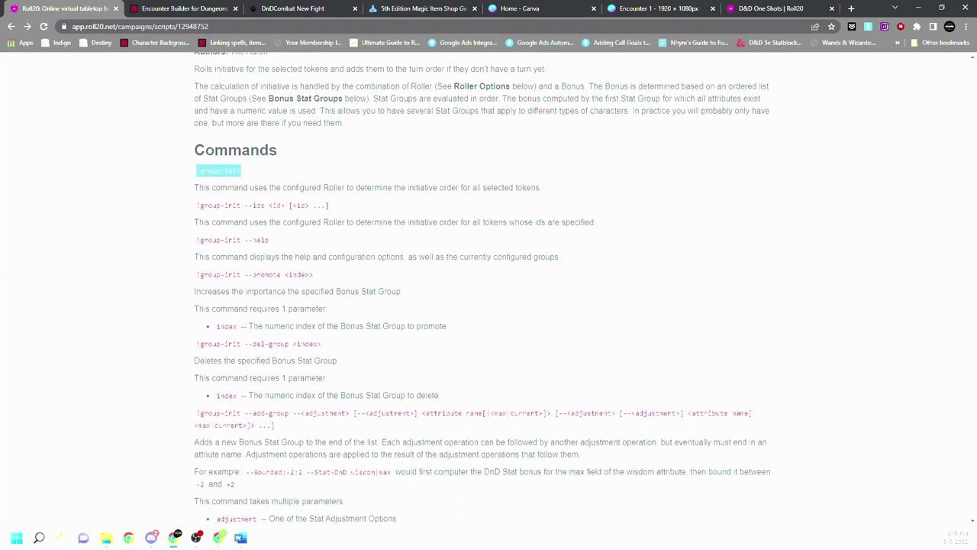
# Step: In the D&D One Shots game, create and save a macro named Initiative with the action !group-init
pyautogui.click(760, 8)
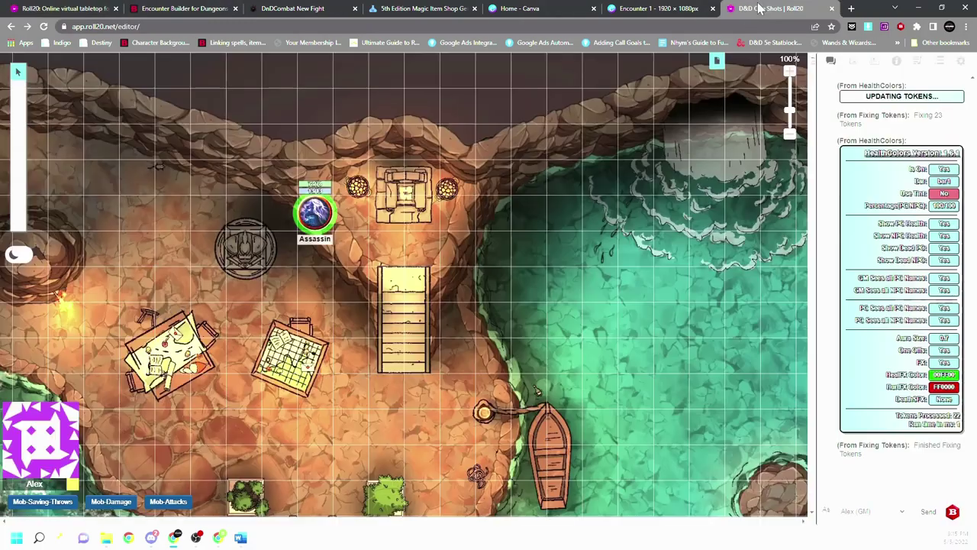
pyautogui.click(939, 62)
pyautogui.click(955, 80)
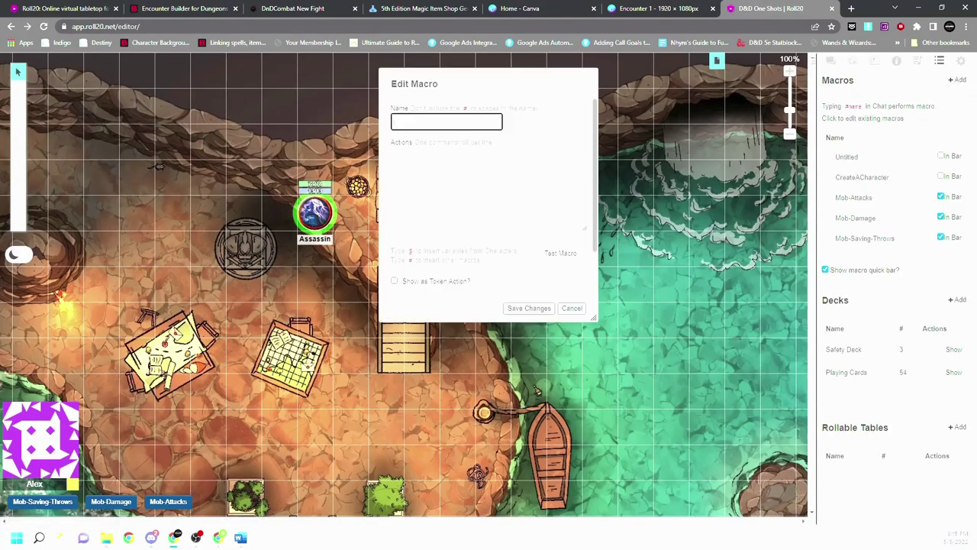
pyautogui.click(458, 150)
pyautogui.hotkey('ctrl', 'v')
pyautogui.click(488, 123)
pyautogui.click(458, 156)
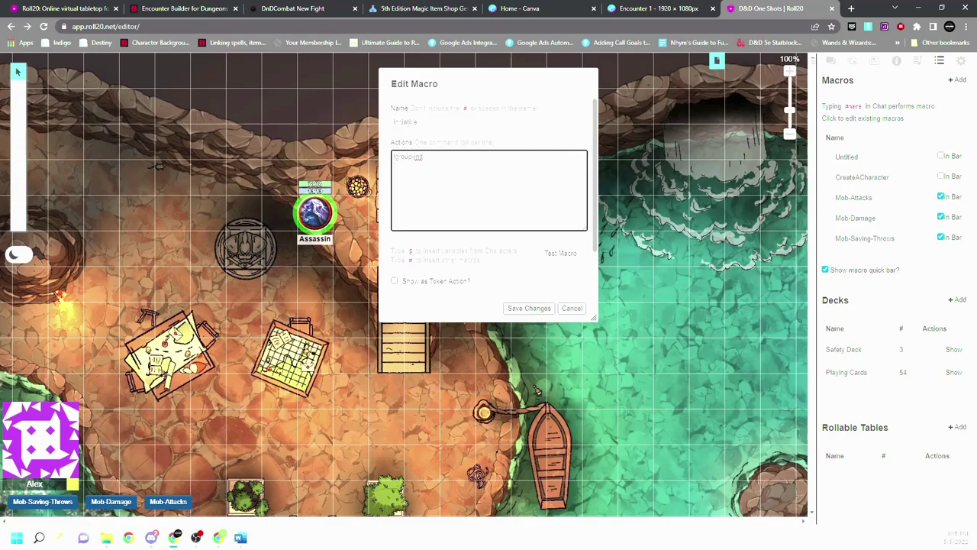
pyautogui.click(525, 308)
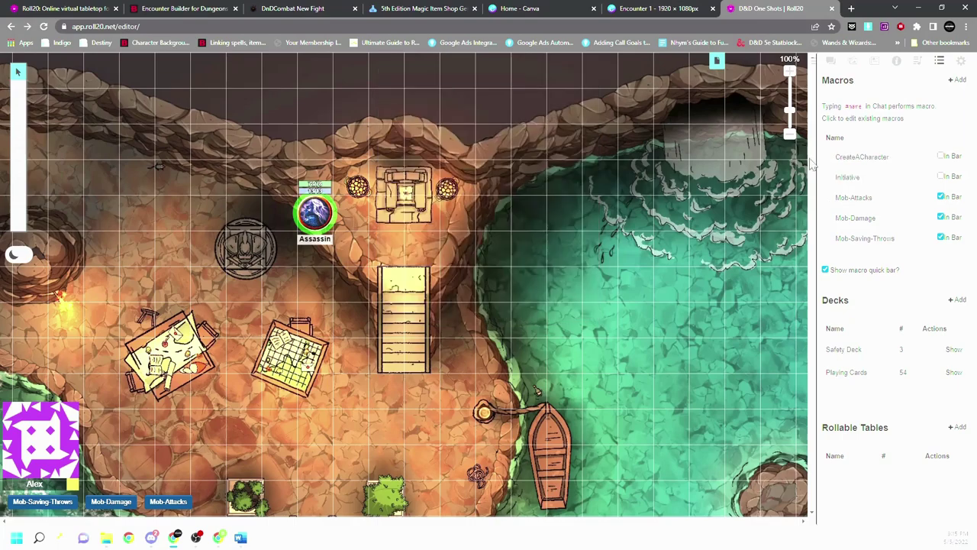
# Step: Show the Initiative and CreateACharacter macros in the macro quick bar and color the Initiative button dark purple
pyautogui.click(942, 177)
pyautogui.click(942, 156)
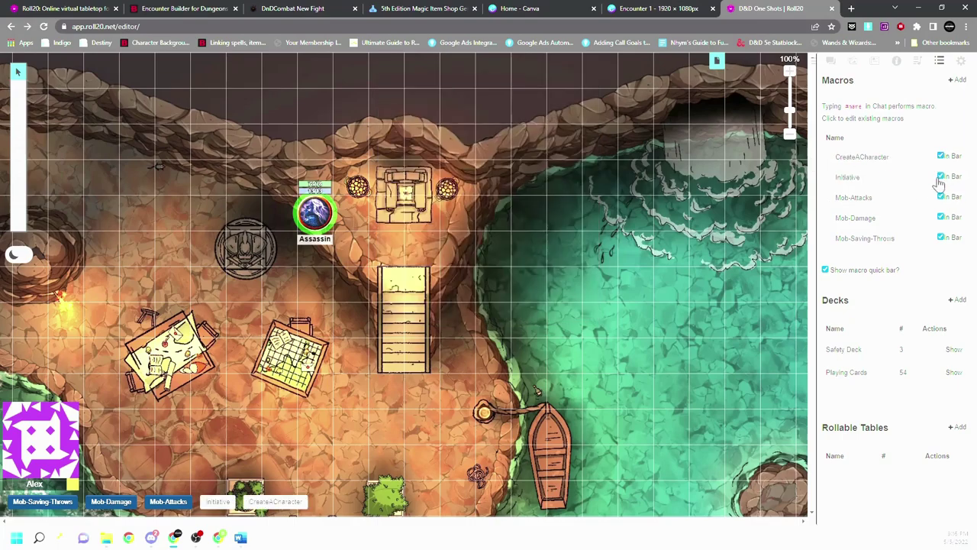
pyautogui.rightClick(274, 501)
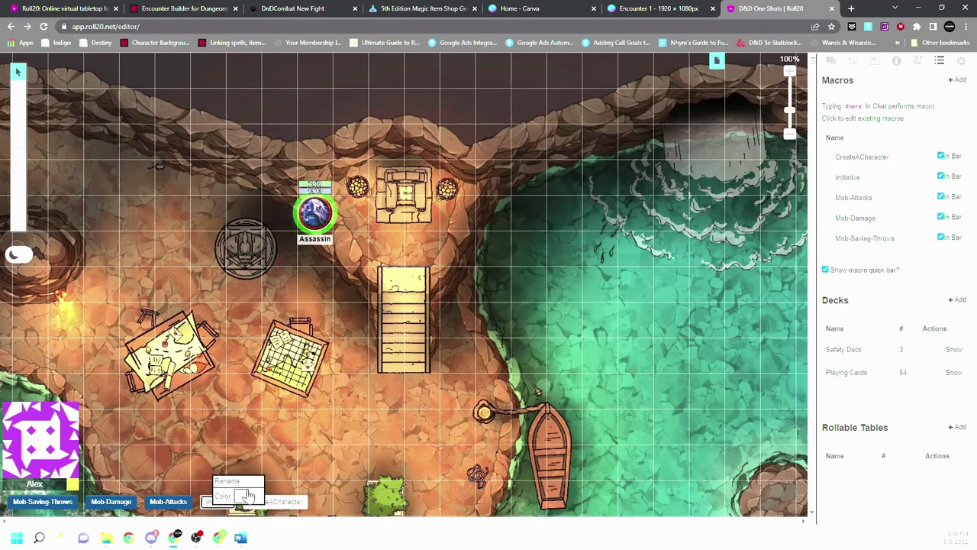
pyautogui.click(241, 496)
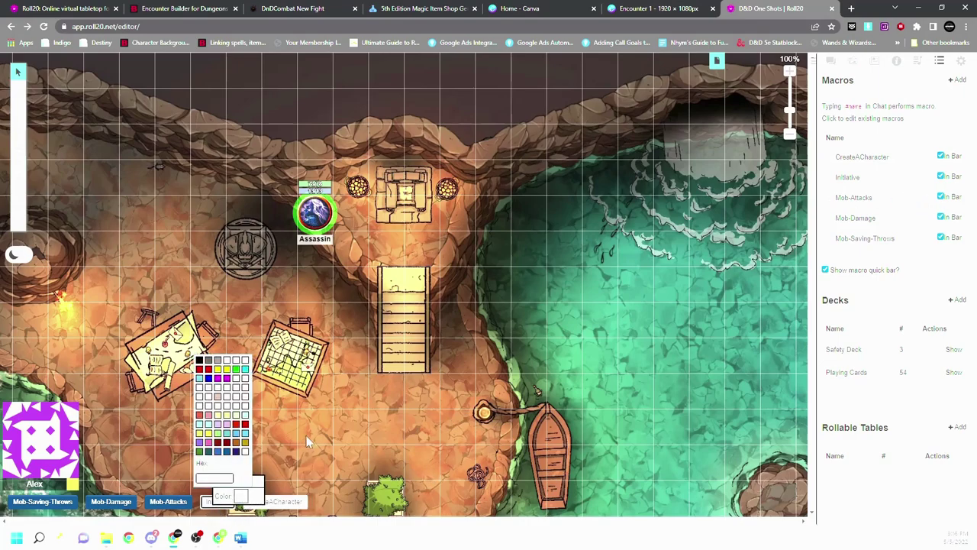
pyautogui.click(236, 451)
# Step: Leave the CreateACharacter button's color unchanged and remove that macro from the quick bar
pyautogui.rightClick(286, 509)
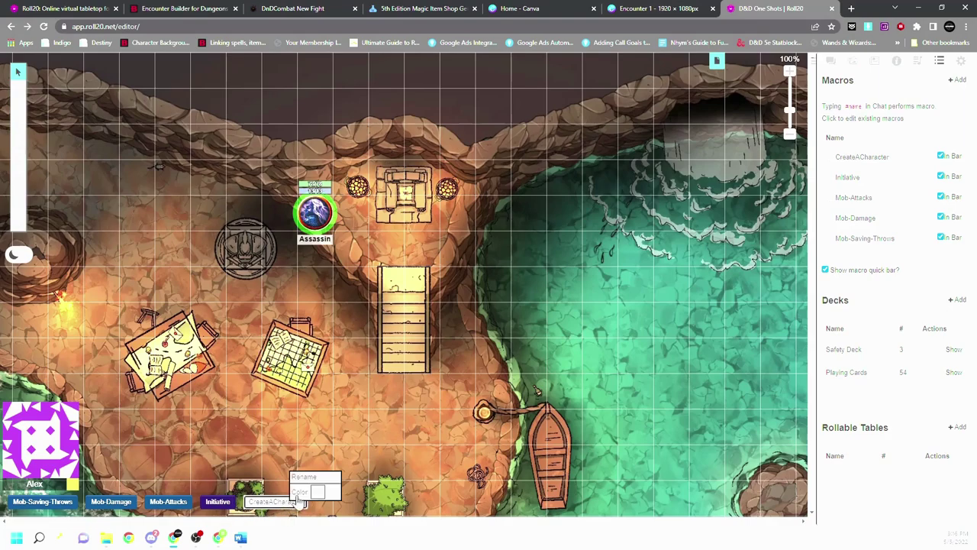
pyautogui.click(319, 497)
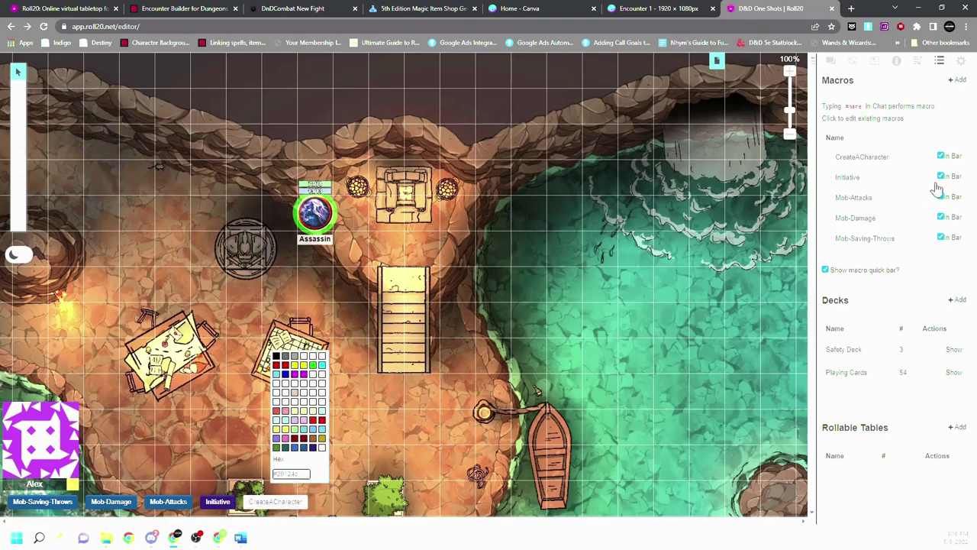
pyautogui.click(941, 156)
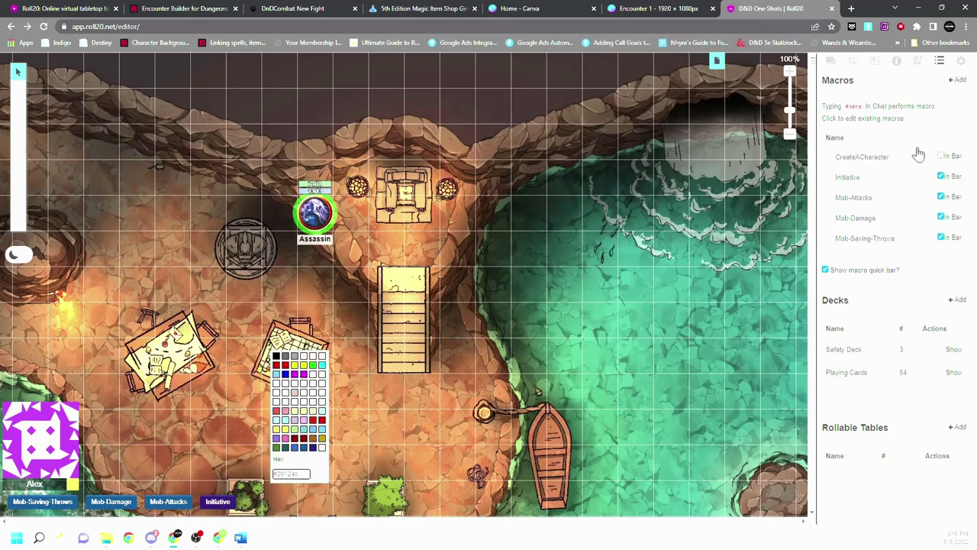
# Step: Choose which players can see the CreateACharacter macro and save the macro
pyautogui.click(861, 157)
pyautogui.scroll(-2, 488, 214)
pyautogui.click(458, 258)
pyautogui.click(425, 273)
pyautogui.scroll(2, 484, 279)
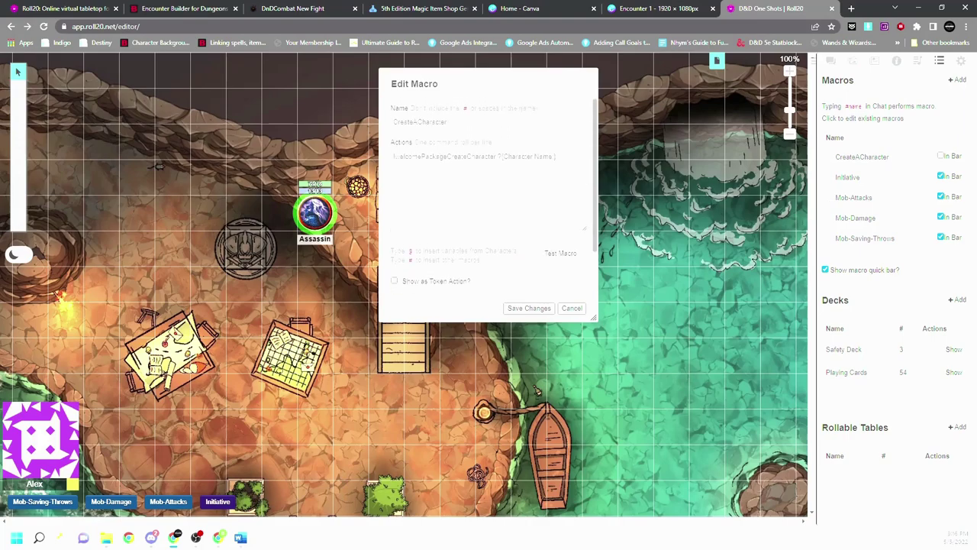
pyautogui.click(529, 308)
# Step: Test the CreateACharacter macro by submitting a sample character name
pyautogui.click(871, 158)
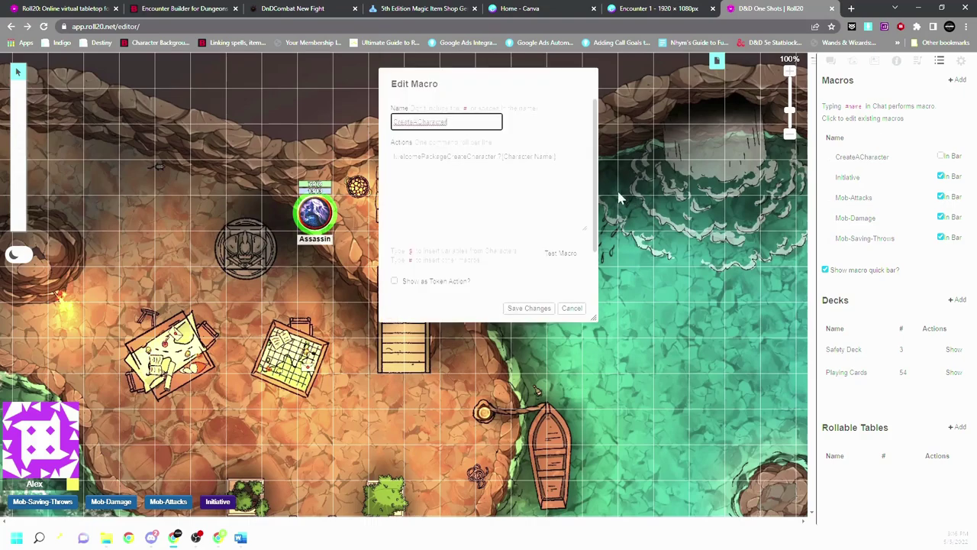
pyautogui.click(563, 253)
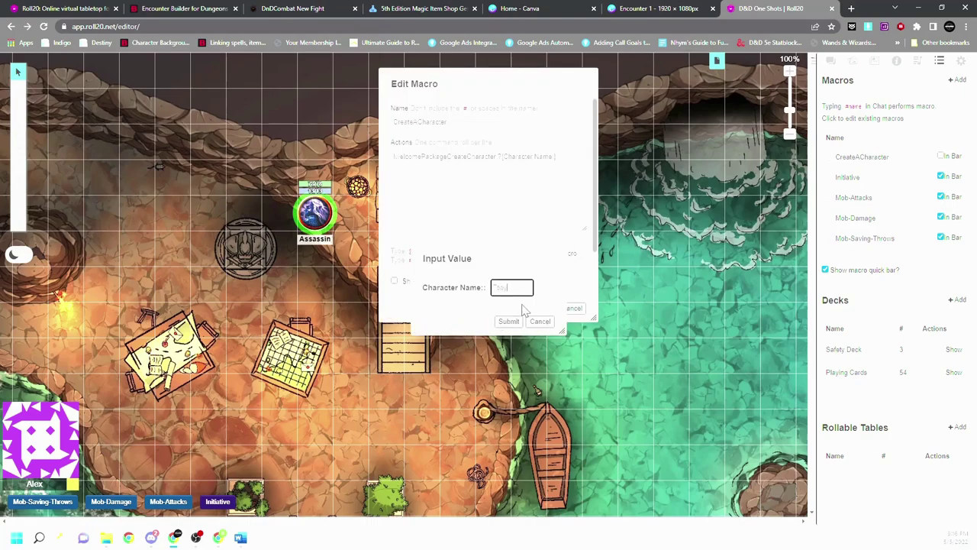
pyautogui.click(506, 321)
# Step: Open the newly created character from the journal, show its character sheet and choose to edit the sheet directly
pyautogui.click(874, 61)
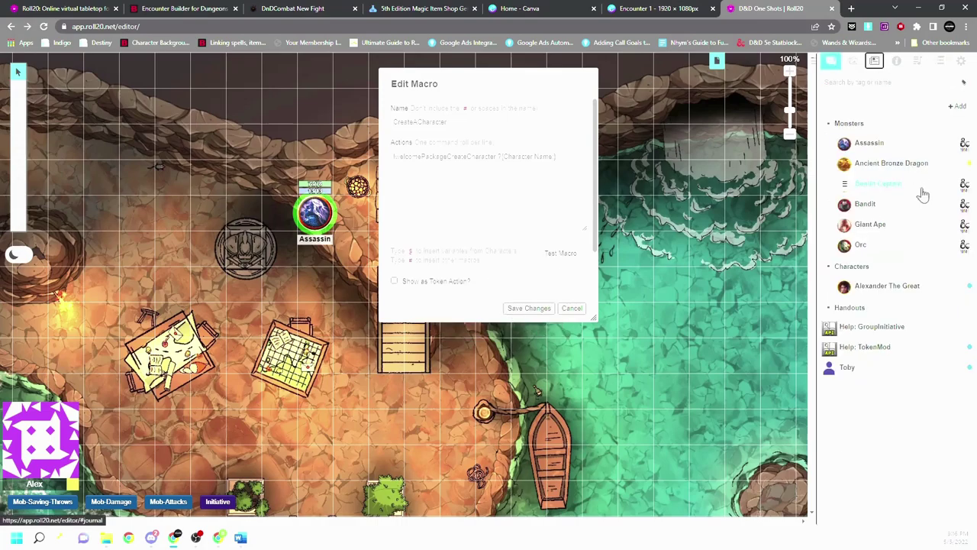
pyautogui.click(847, 368)
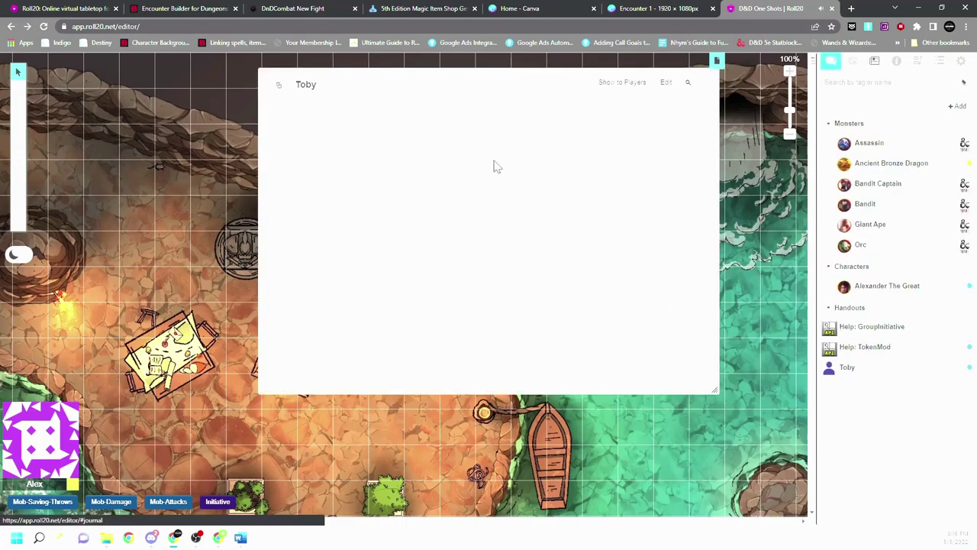
pyautogui.click(344, 115)
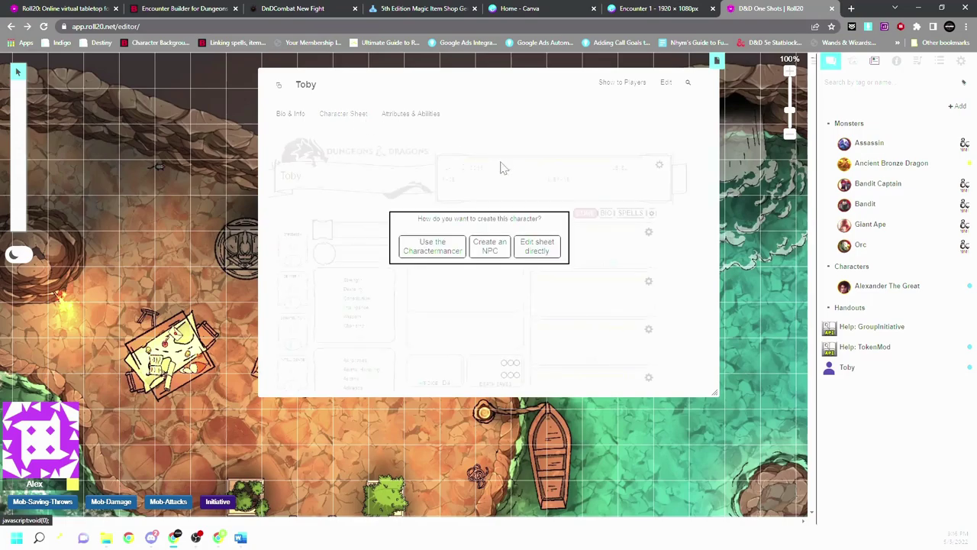
pyautogui.click(546, 250)
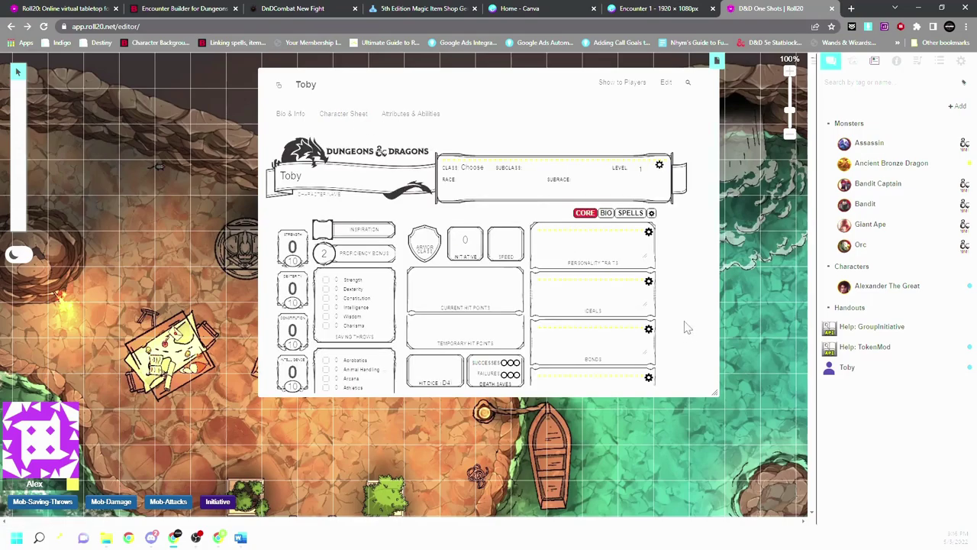
# Step: In the sheet settings, show the global save, skill, attack, damage and AC modifier fields and set damage to Auto Roll Damage & Crit
pyautogui.click(652, 214)
pyautogui.scroll(-1, 537, 252)
pyautogui.click(537, 257)
pyautogui.click(537, 267)
pyautogui.click(536, 277)
pyautogui.click(536, 286)
pyautogui.click(620, 206)
pyautogui.click(599, 217)
# Step: Add the DEX tiebreaker to initiative and keep the initiative style at Normal
pyautogui.click(409, 252)
pyautogui.click(466, 242)
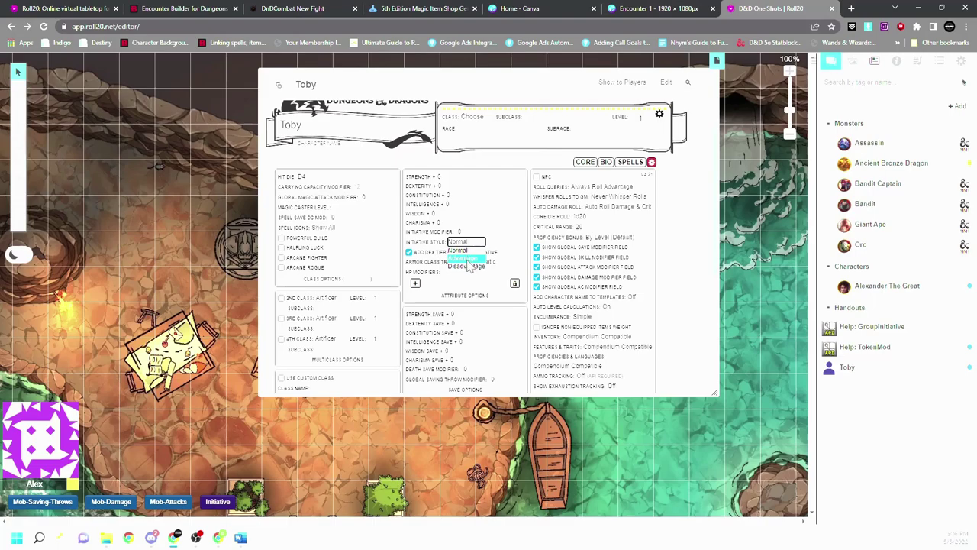
pyautogui.click(459, 250)
pyautogui.click(513, 237)
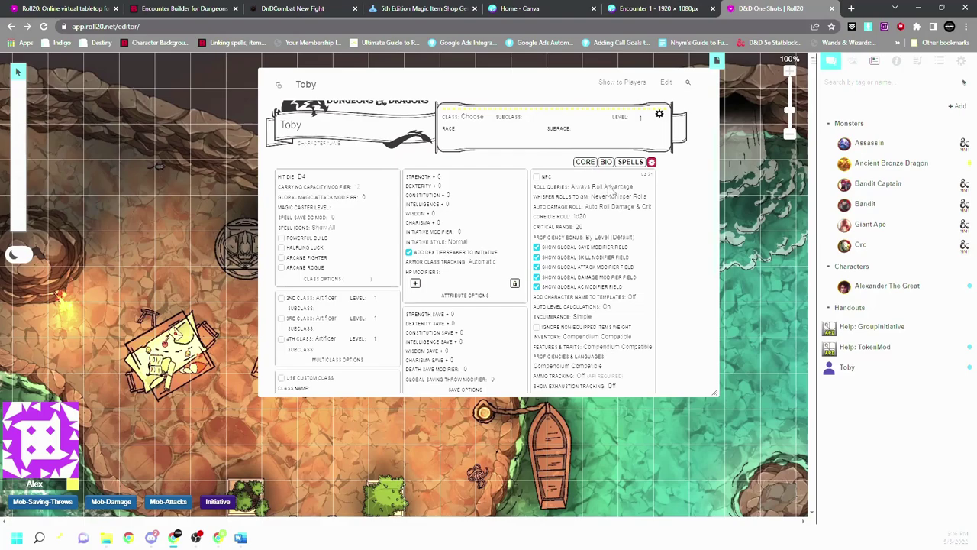
# Step: Examine the global modifier sections throughout the character sheet's core page
pyautogui.click(583, 164)
pyautogui.scroll(-10, 672, 198)
pyautogui.scroll(5, 662, 252)
pyautogui.scroll(5, 661, 251)
pyautogui.scroll(-3, 413, 233)
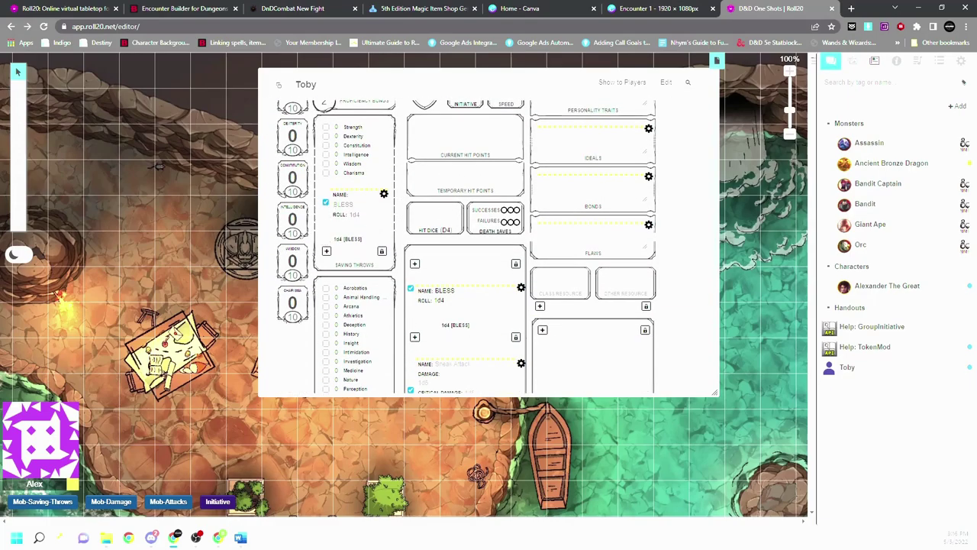
pyautogui.scroll(-5, 440, 268)
pyautogui.scroll(8, 400, 299)
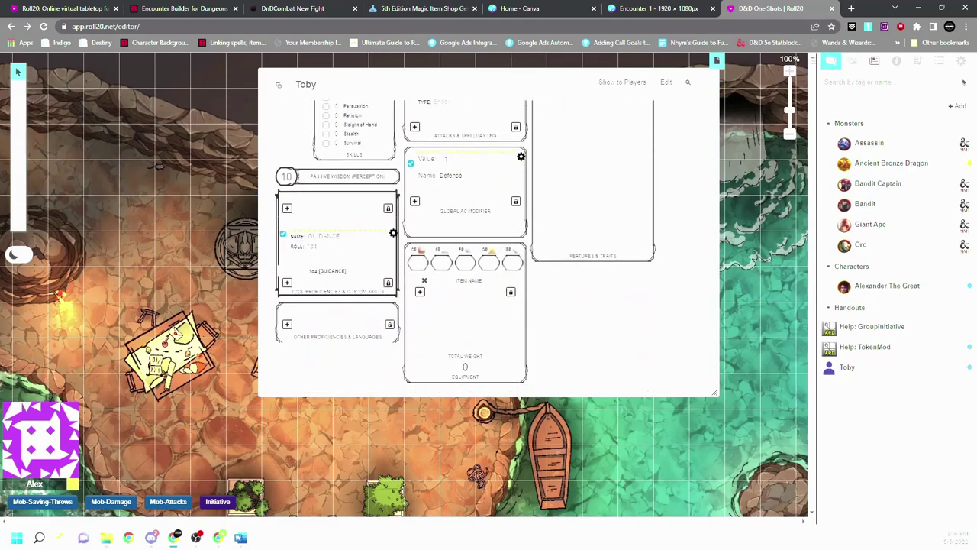
# Step: Open the test character's settings, review who can edit and control it, and save the changes
pyautogui.click(464, 241)
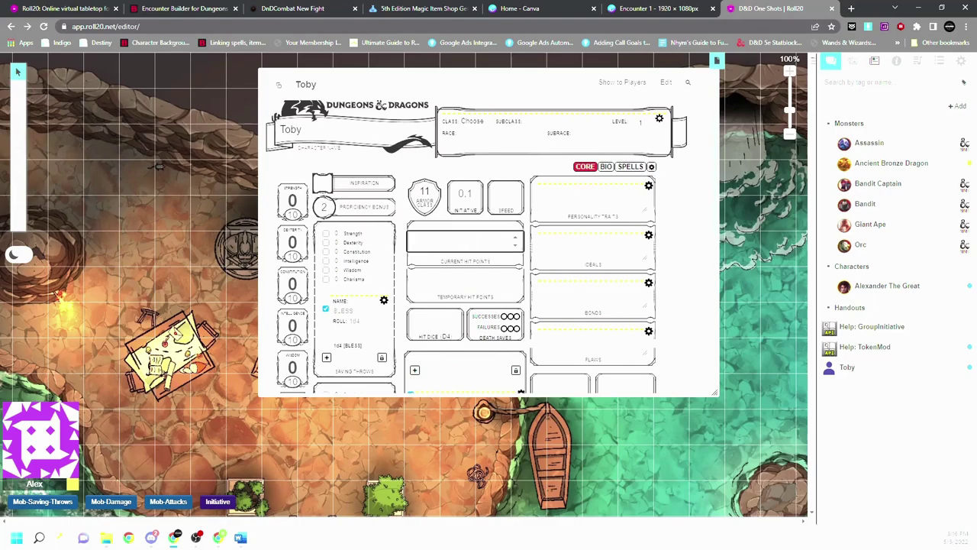
pyautogui.click(529, 221)
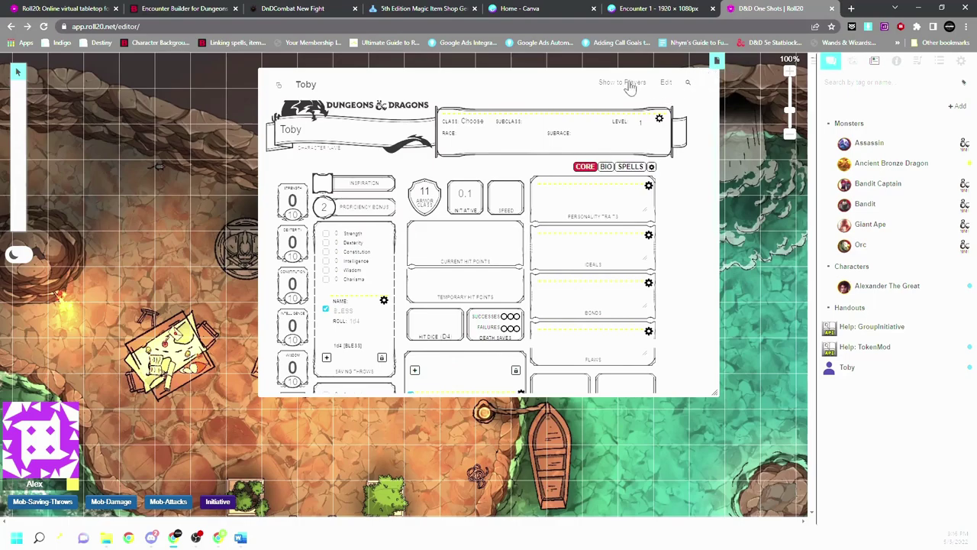
pyautogui.click(665, 82)
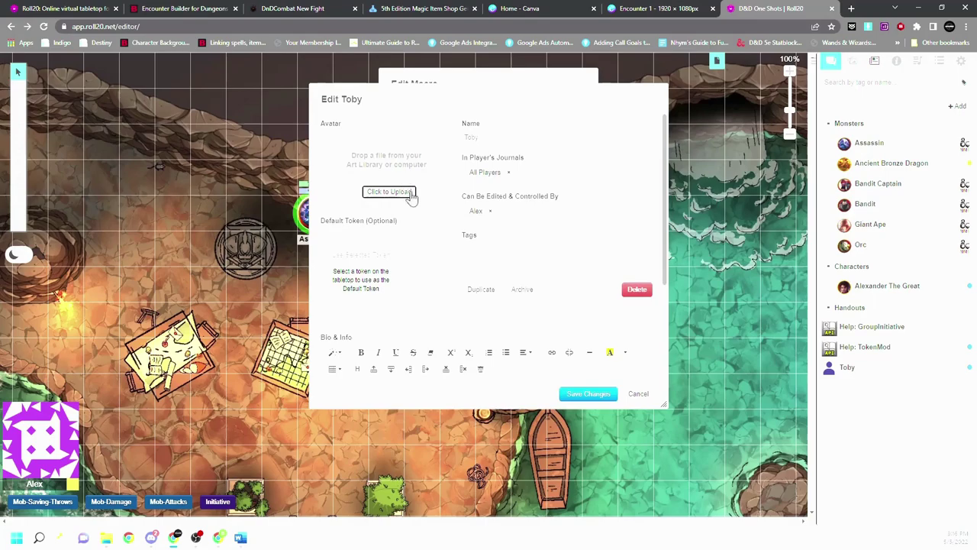
pyautogui.click(495, 214)
pyautogui.click(508, 226)
pyautogui.click(490, 211)
pyautogui.click(589, 394)
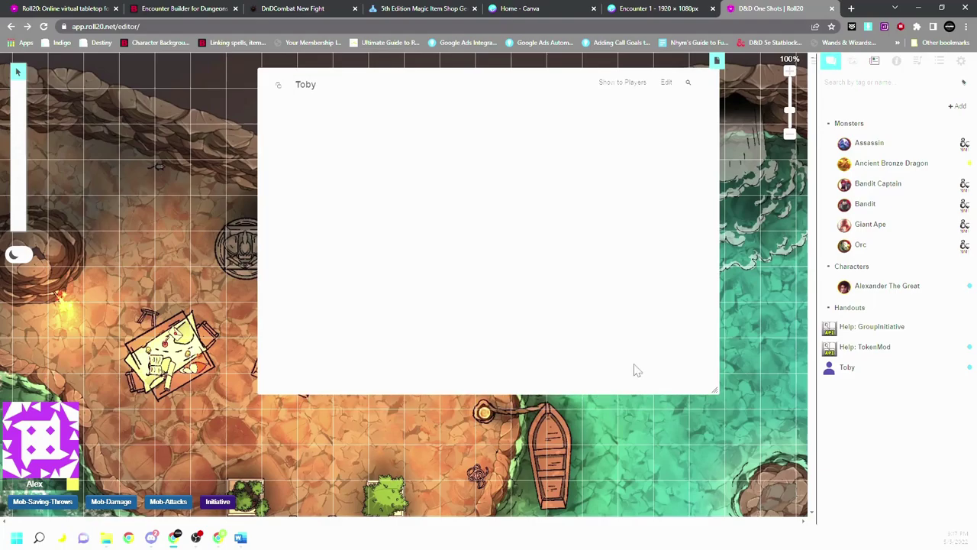
# Step: Delete the test character from the journal and close the CreateACharacter macro editor
pyautogui.click(710, 86)
pyautogui.rightClick(846, 370)
pyautogui.click(875, 400)
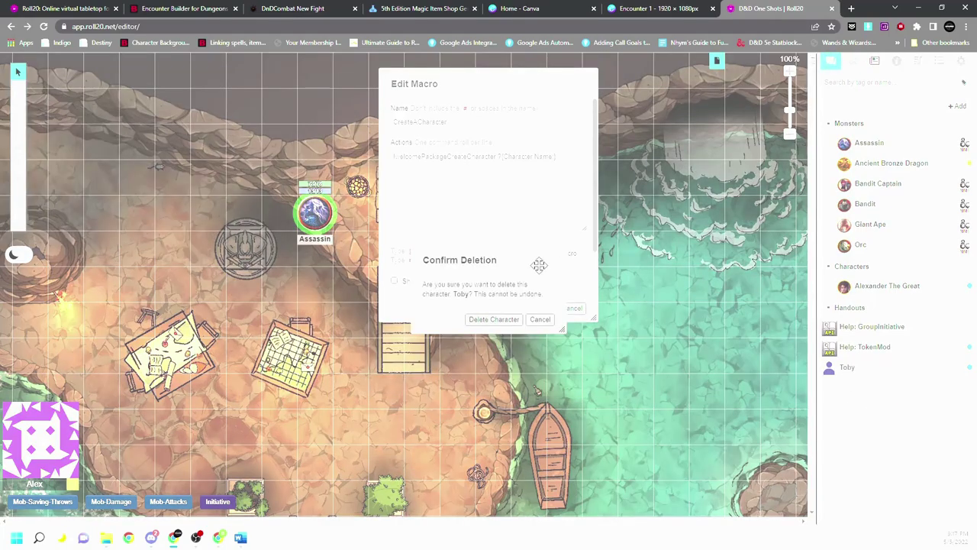
pyautogui.click(498, 319)
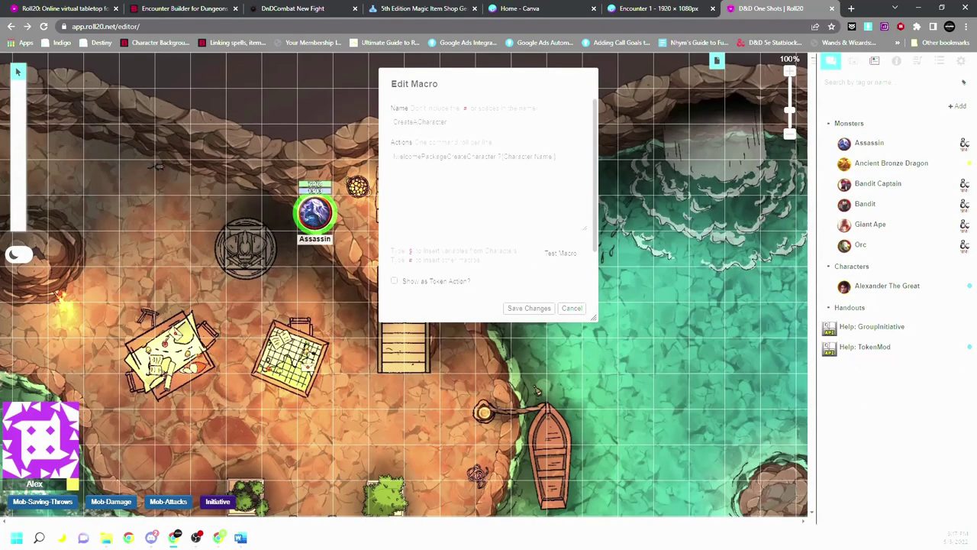
pyautogui.click(589, 82)
# Step: Switch to the API scripts page, go to the World Copy game's details page and launch that game
pyautogui.click(953, 61)
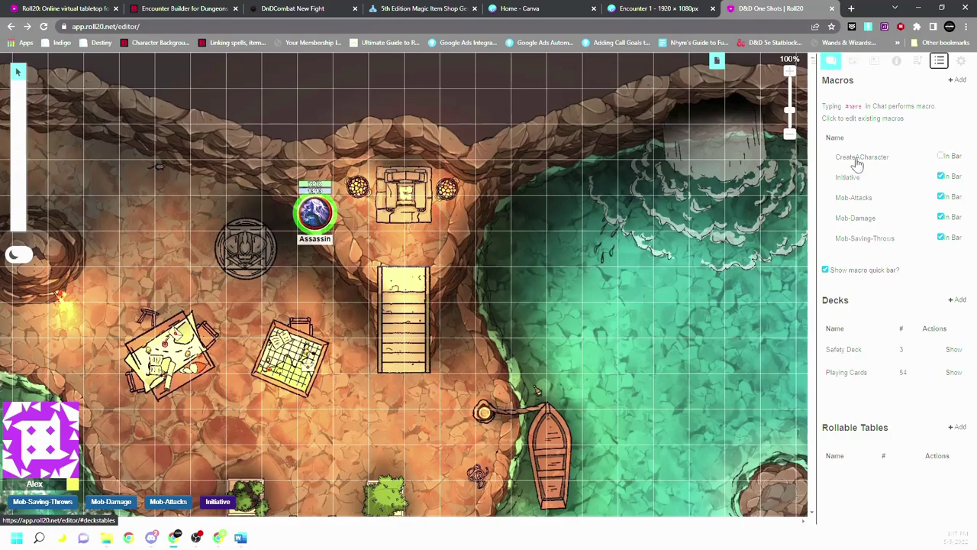
pyautogui.click(832, 63)
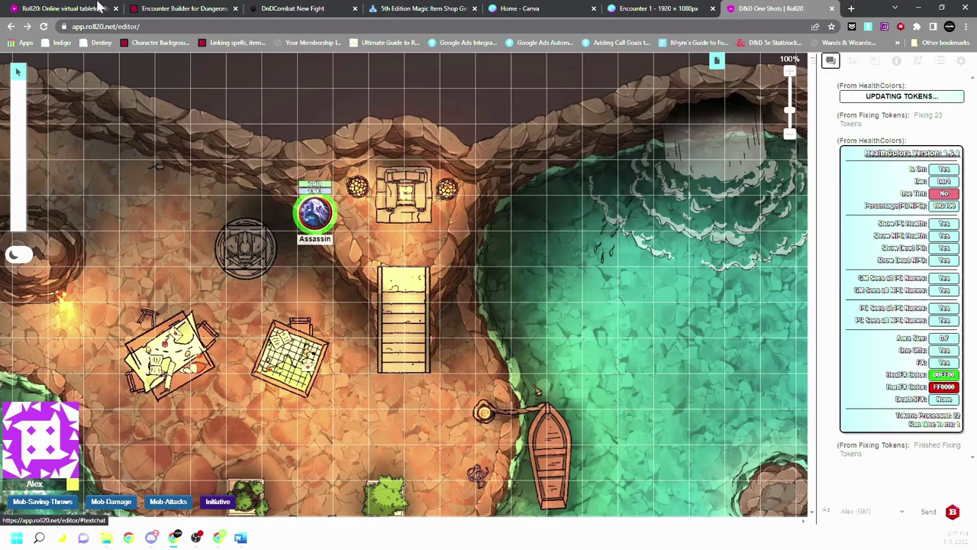
pyautogui.click(98, 8)
pyautogui.scroll(3, 393, 308)
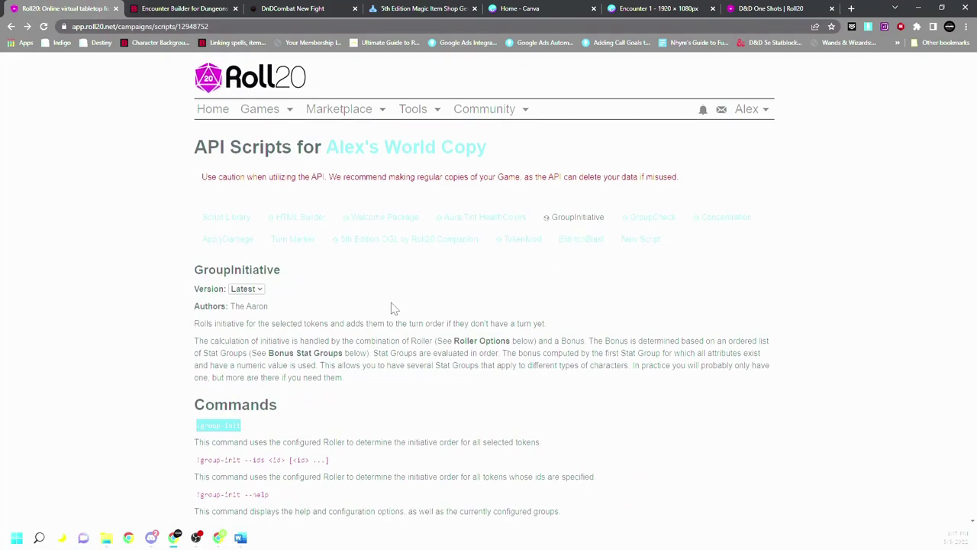
pyautogui.click(415, 155)
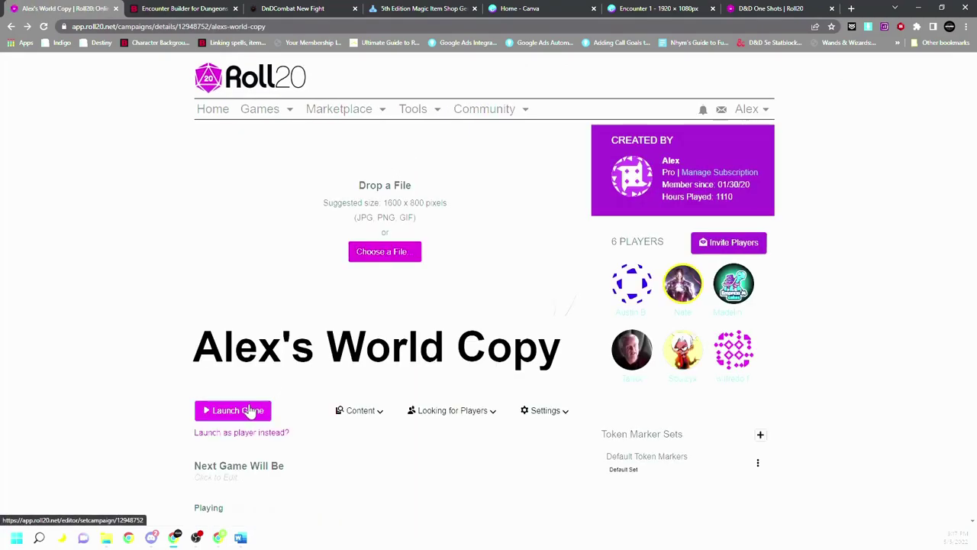
pyautogui.click(251, 410)
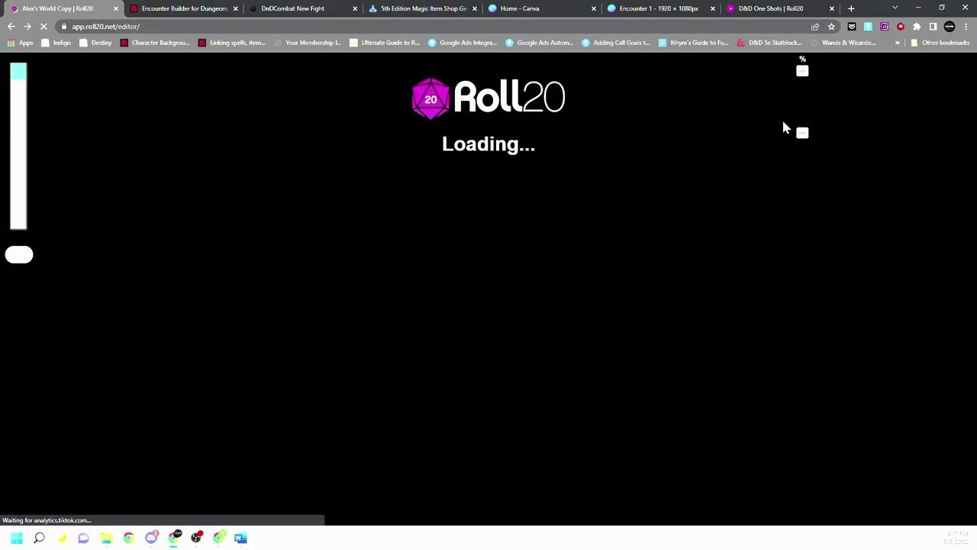
# Step: Open the ApplyDPS macro in the World Copy game and copy all its commands
pyautogui.click(938, 62)
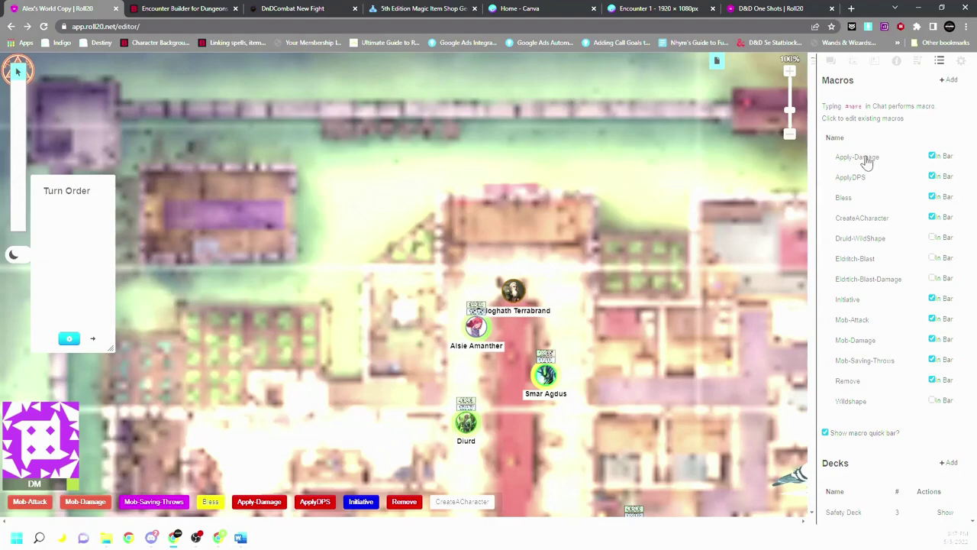
pyautogui.click(865, 158)
pyautogui.click(855, 180)
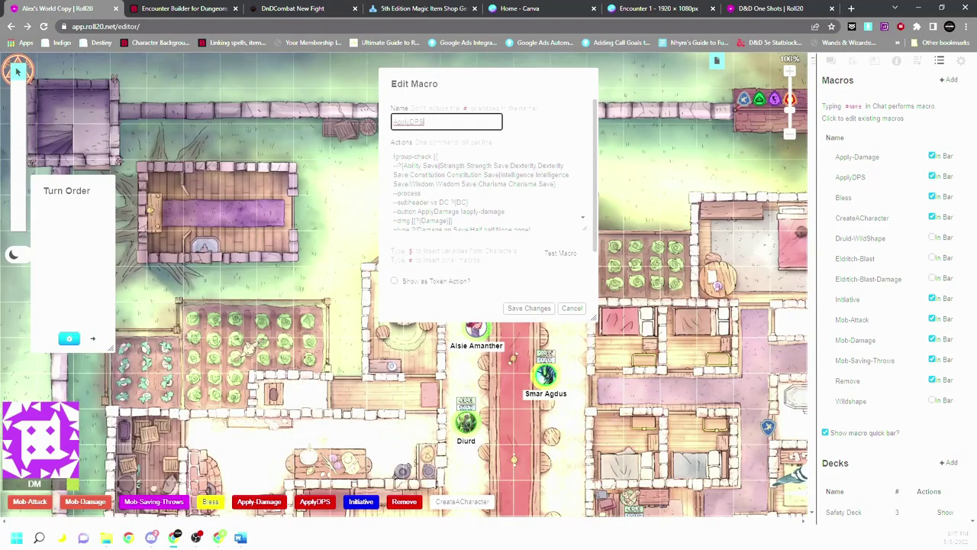
pyautogui.hotkey('ctrl', 'a')
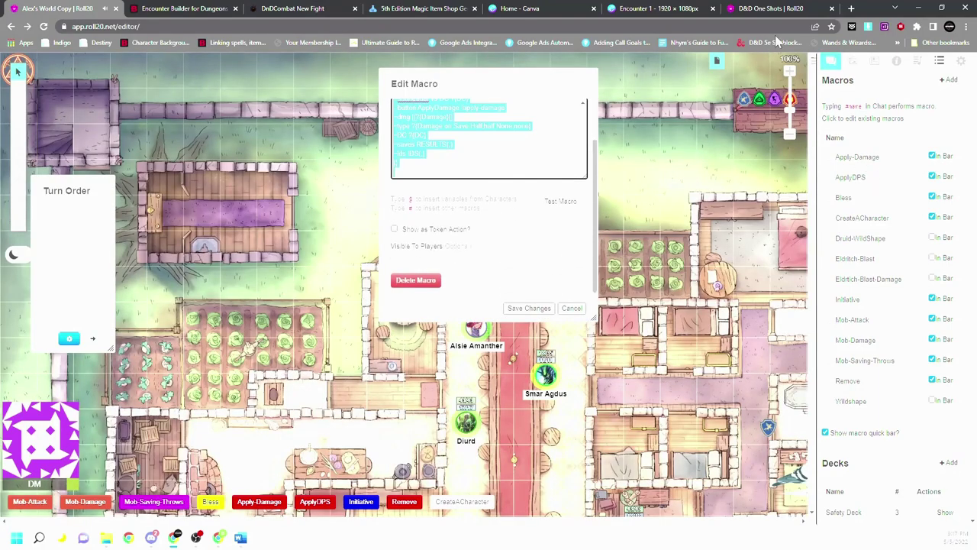
# Step: In the D&D One Shots game, add a macro named Apply-DPS with the copied commands, save it and show it in the bar
pyautogui.click(796, 8)
pyautogui.click(939, 61)
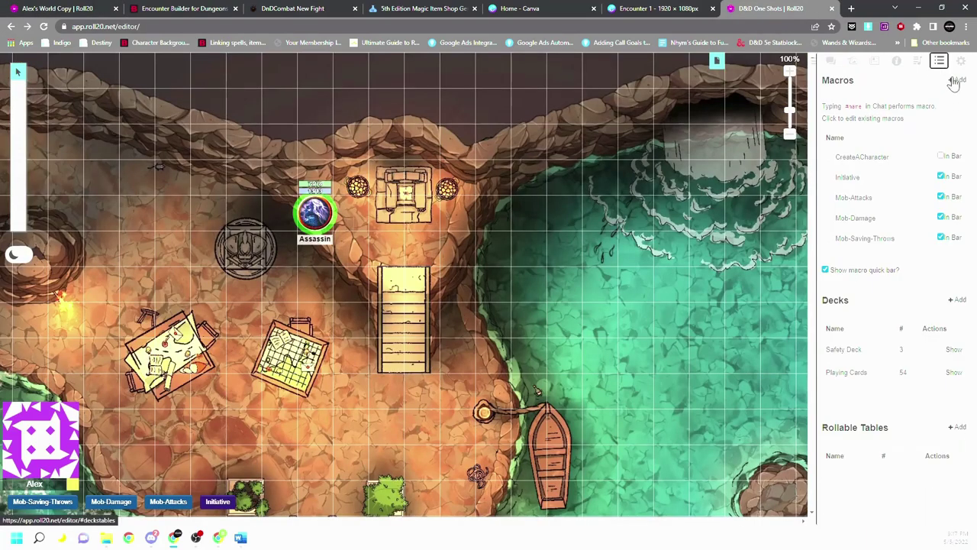
pyautogui.click(956, 79)
pyautogui.click(494, 153)
pyautogui.hotkey('ctrl', 'v')
pyautogui.click(496, 124)
pyautogui.write('~pol')
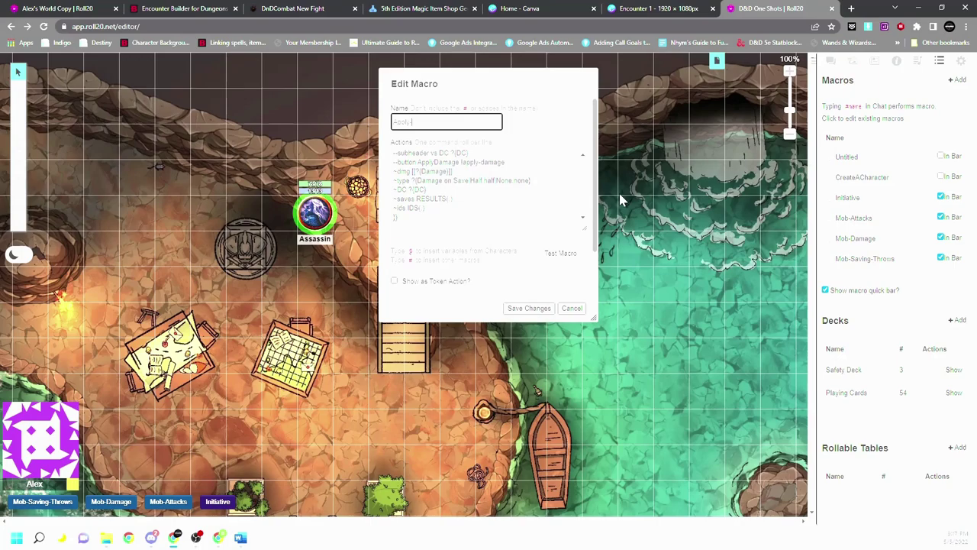
pyautogui.click(520, 308)
pyautogui.click(941, 158)
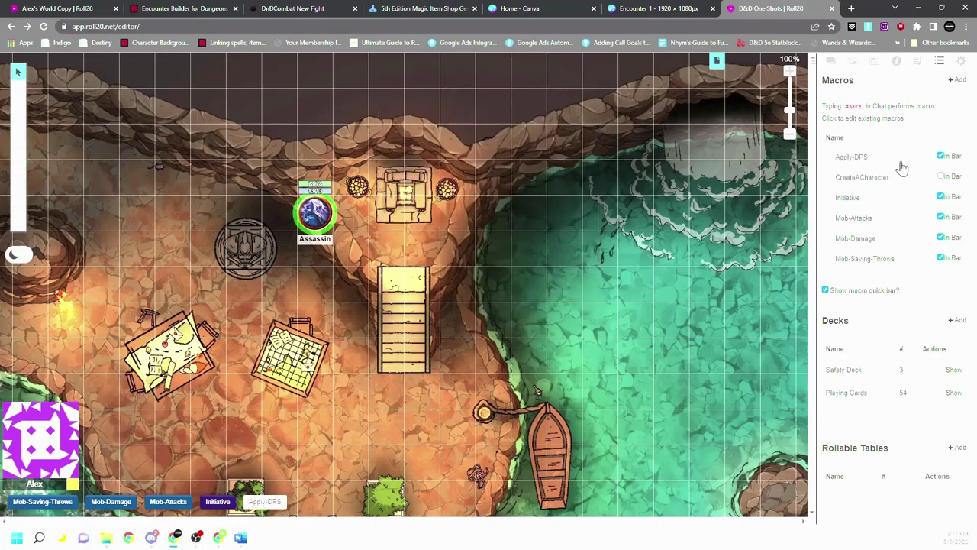
# Step: Reopen the Apply-DPS macro, look through its commands and options, and close it
pyautogui.click(899, 165)
pyautogui.scroll(-3, 489, 191)
pyautogui.scroll(3, 488, 191)
pyautogui.scroll(-5, 489, 191)
pyautogui.click(587, 85)
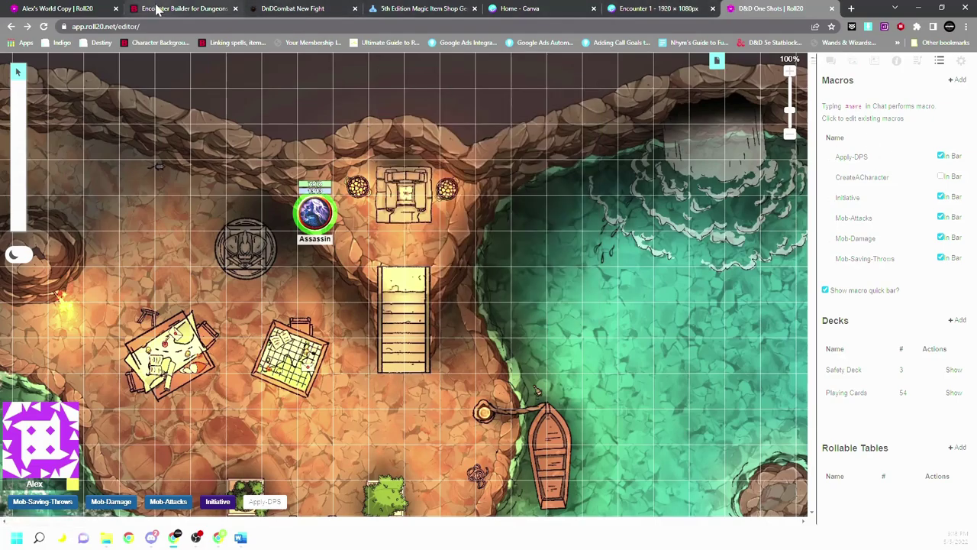
# Step: Return to the World Copy game, close the ApplyDPS macro, open the Bless macro and copy all its commands
pyautogui.click(81, 11)
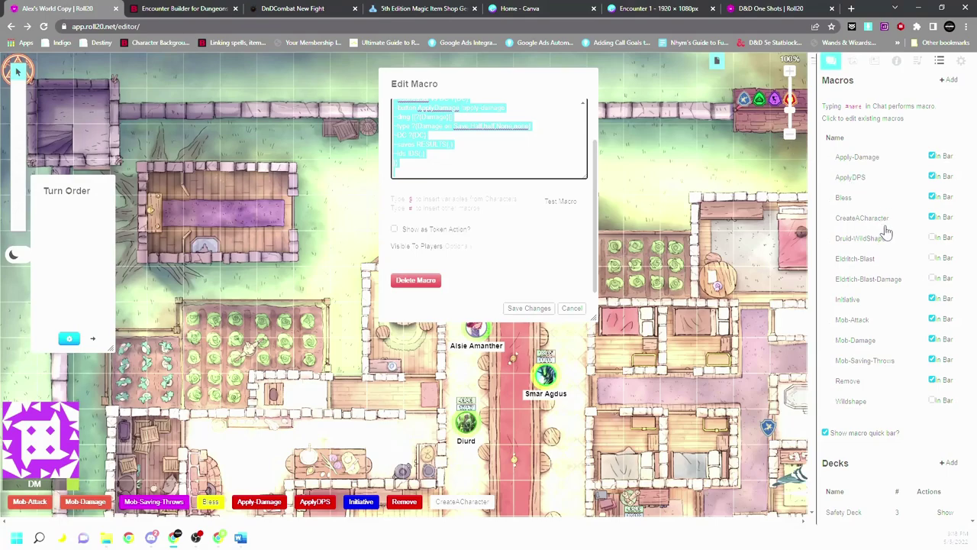
pyautogui.click(588, 84)
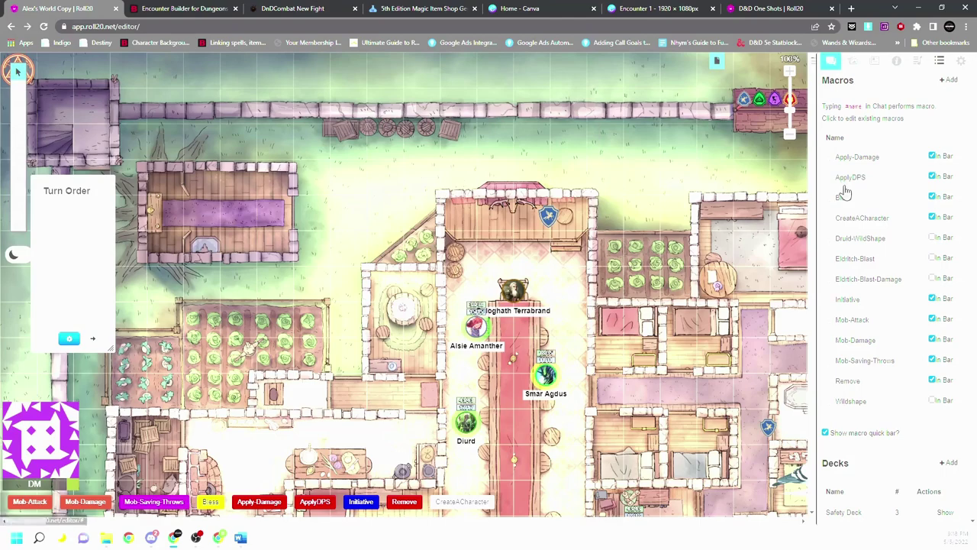
pyautogui.click(846, 197)
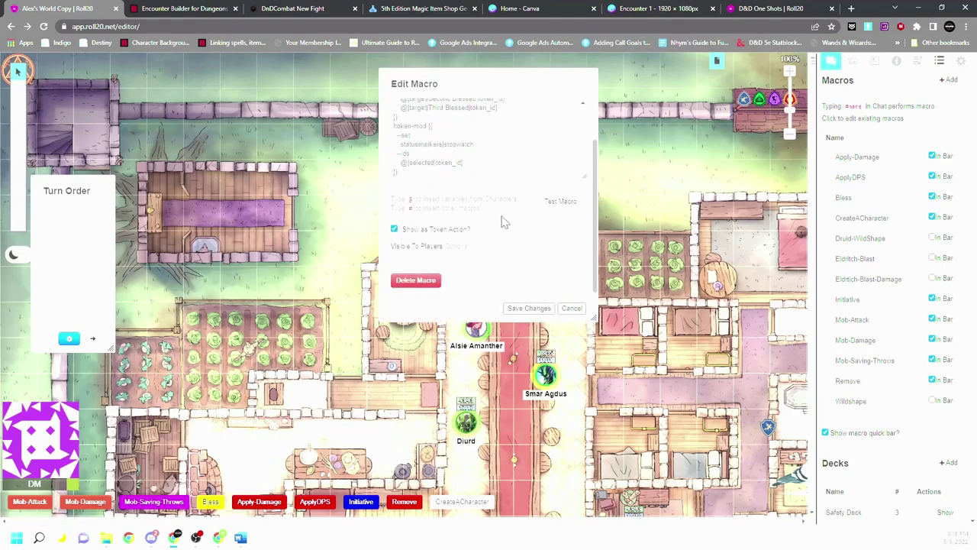
pyautogui.scroll(-2, 489, 187)
pyautogui.press('Tab')
pyautogui.hotkey('ctrl', 'a')
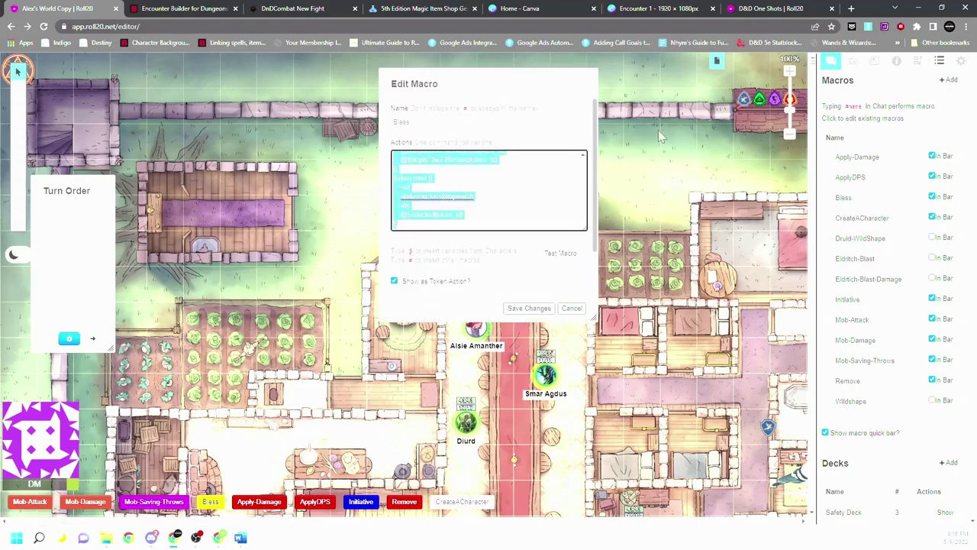
# Step: In the D&D One Shots game, add a macro named Bless with the copied commands, save it and show it in the bar
pyautogui.click(850, 7)
pyautogui.click(949, 79)
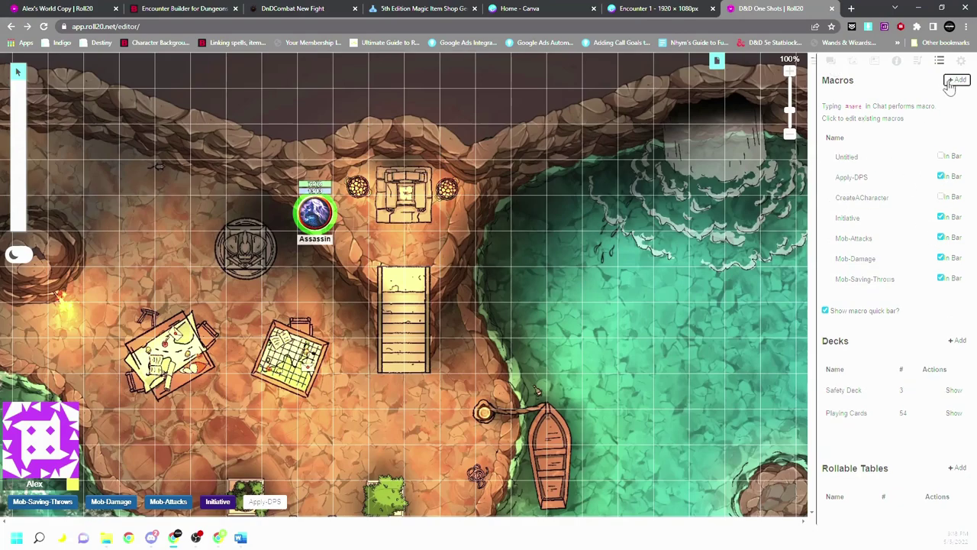
pyautogui.press('Tab')
pyautogui.hotkey('ctrl', 'v')
pyautogui.click(456, 123)
pyautogui.write('Bless')
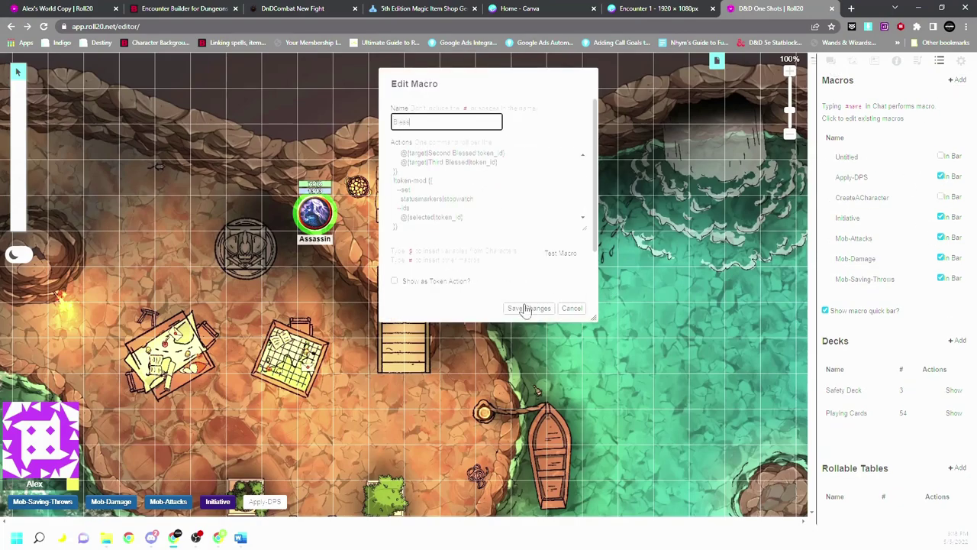
pyautogui.click(519, 308)
pyautogui.click(941, 177)
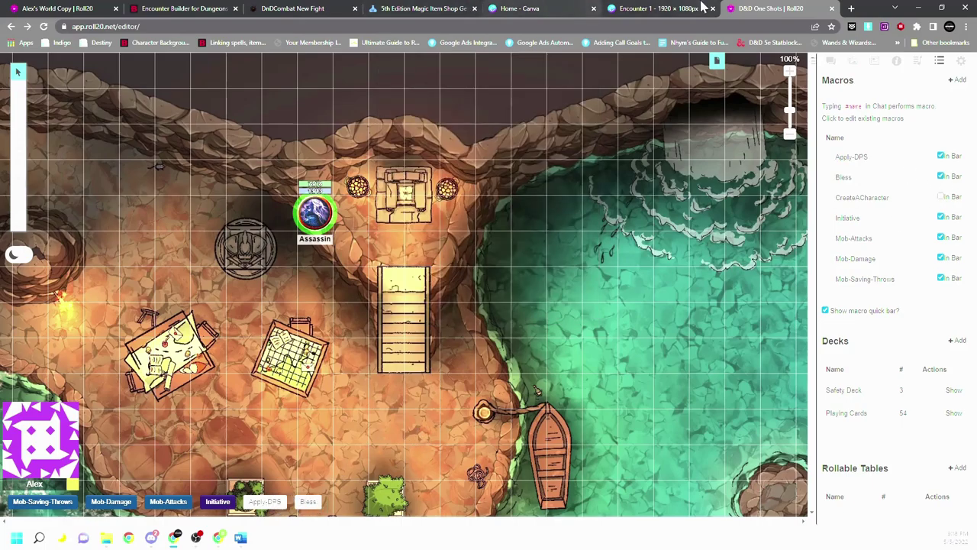
# Step: Return to the World Copy game, close the Bless macro, open the Remove macro and copy its command
pyautogui.hotkey('ctrl', '1')
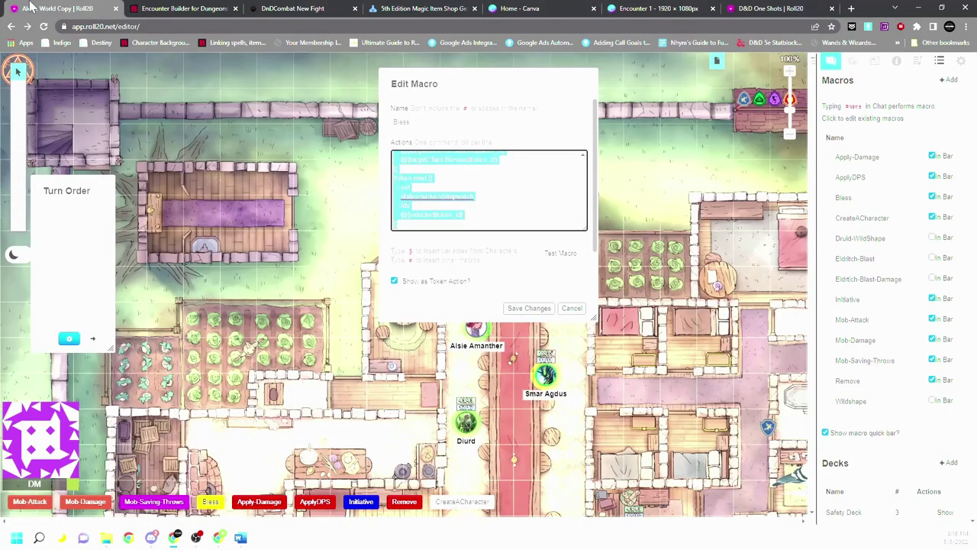
pyautogui.click(585, 84)
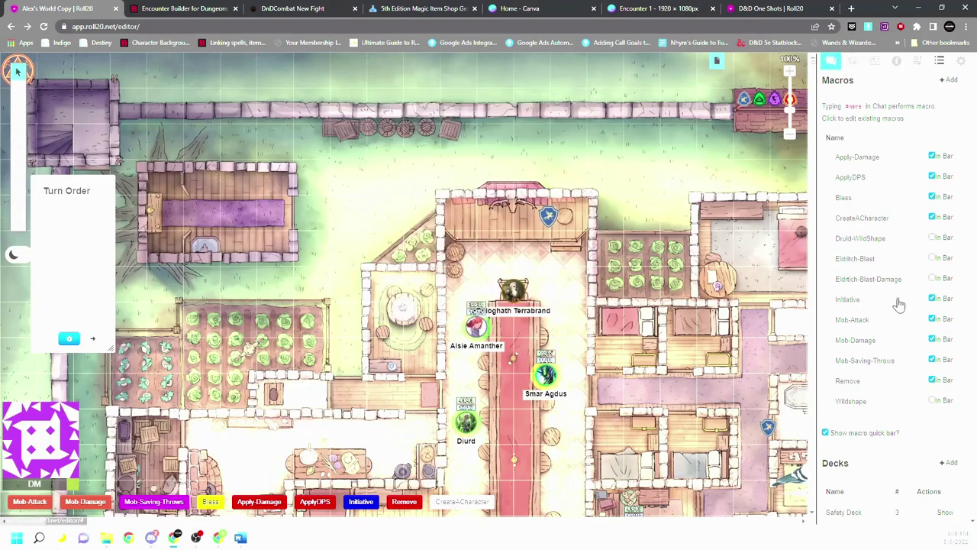
pyautogui.click(852, 381)
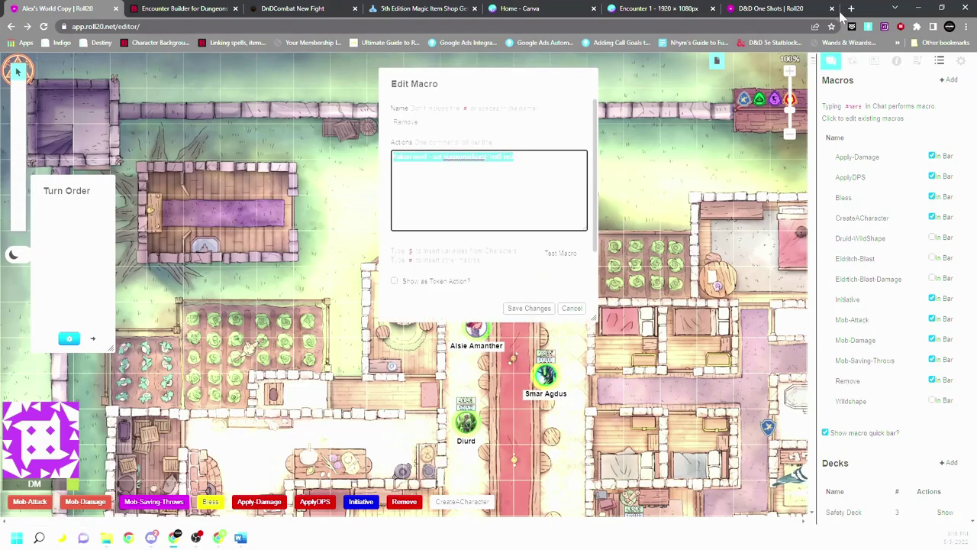
# Step: In the D&D One Shots game, add a macro named Remove with the copied token-mod status marker command and save it
pyautogui.click(809, 8)
pyautogui.click(954, 80)
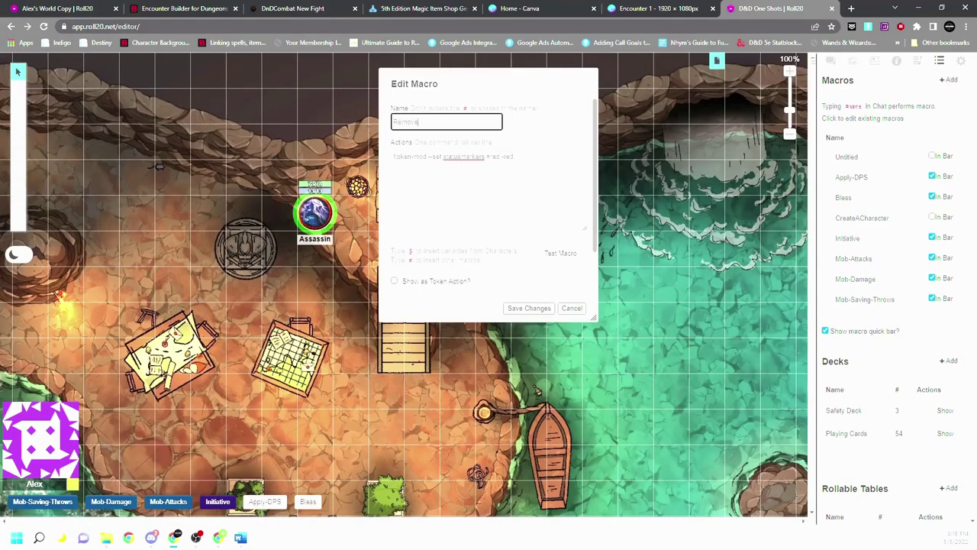
pyautogui.click(529, 307)
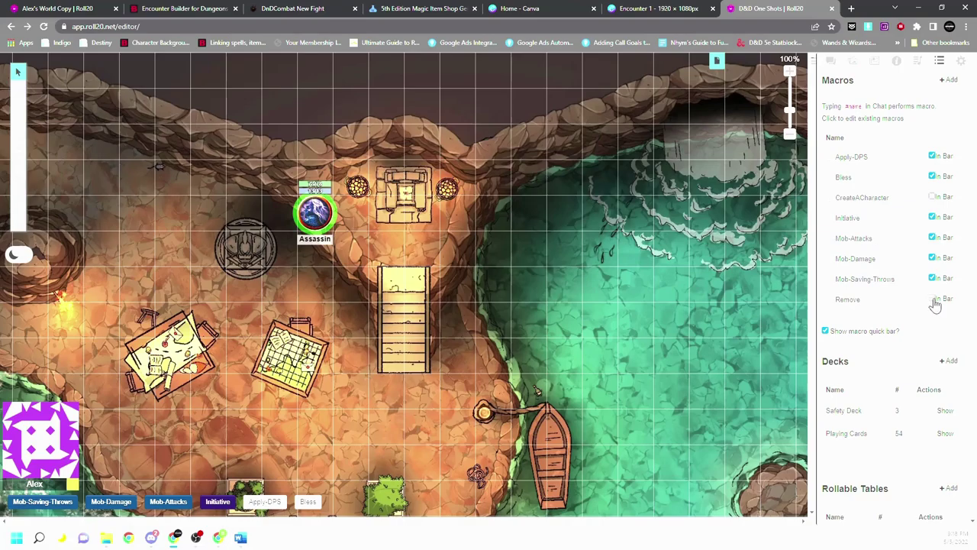
# Step: Back in the World Copy game, close the Remove macro, look over the macro list and show the chat
pyautogui.click(57, 9)
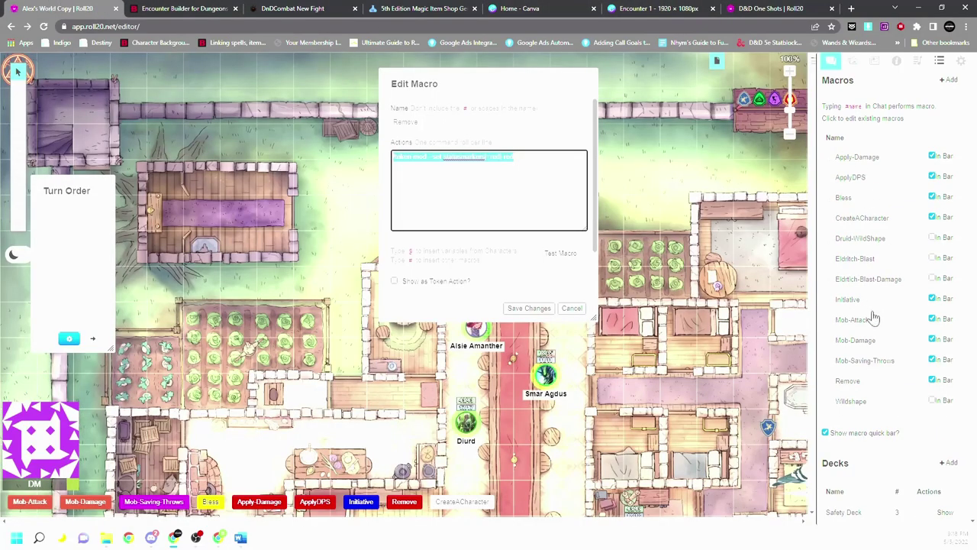
pyautogui.click(586, 85)
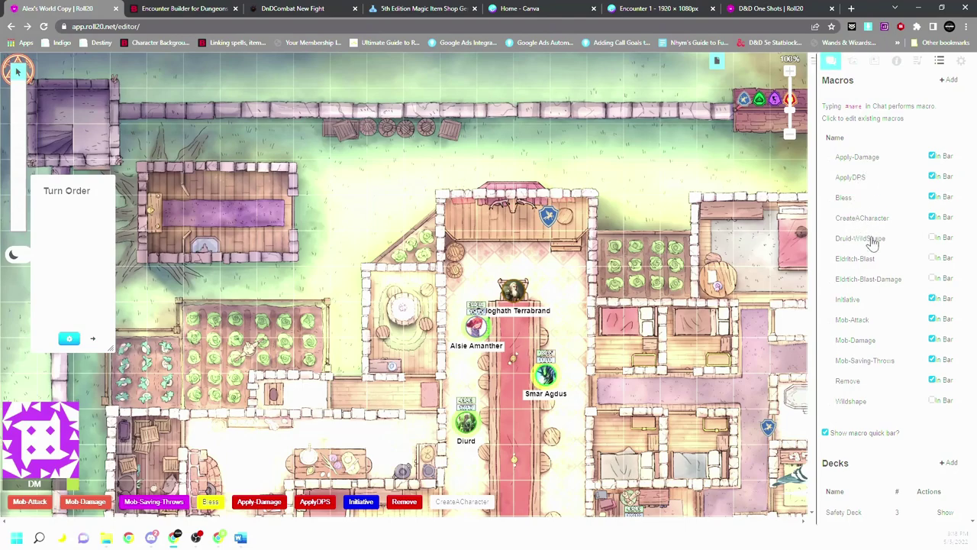
pyautogui.scroll(-1, 872, 266)
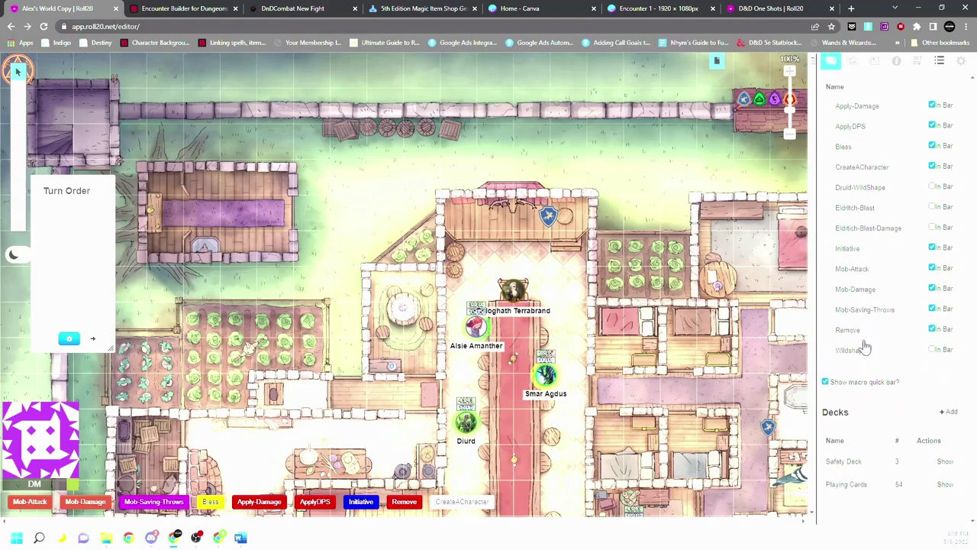
pyautogui.scroll(1, 909, 374)
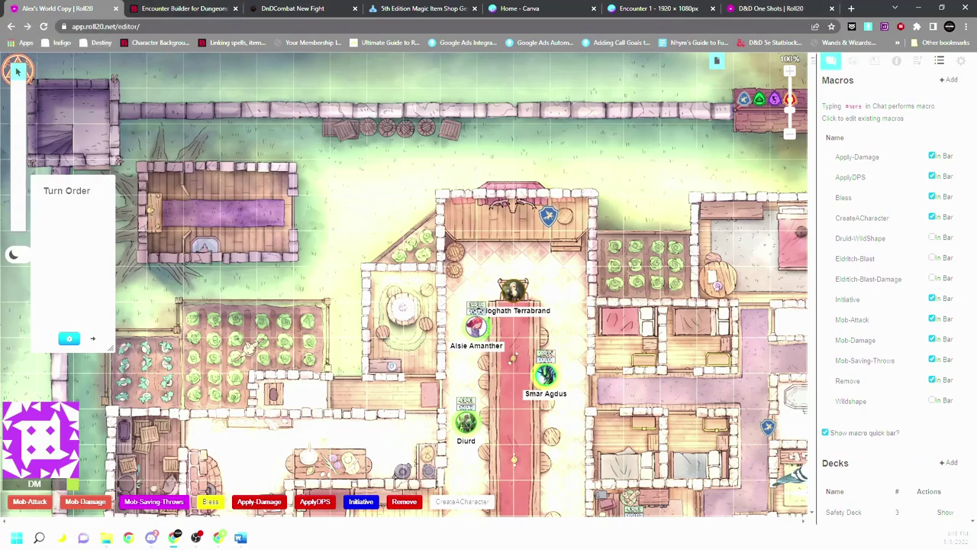
pyautogui.click(829, 61)
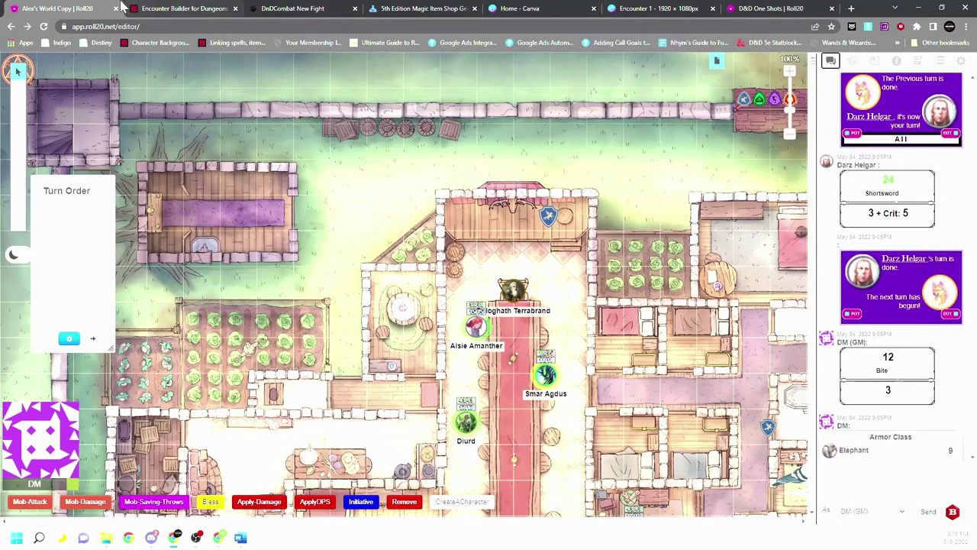
# Step: Close the World Copy game, switch to the D&D One Shots game and show its chat
pyautogui.click(116, 8)
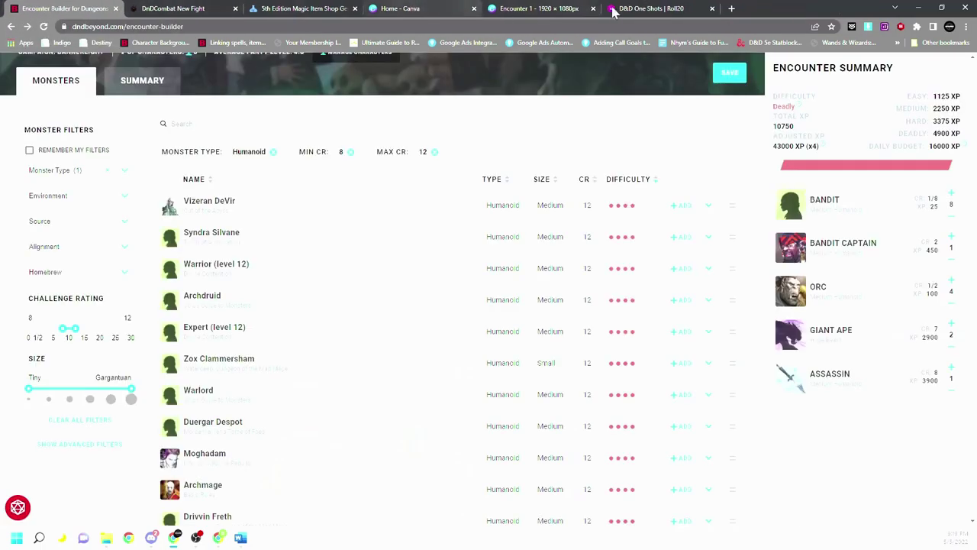
pyautogui.click(640, 7)
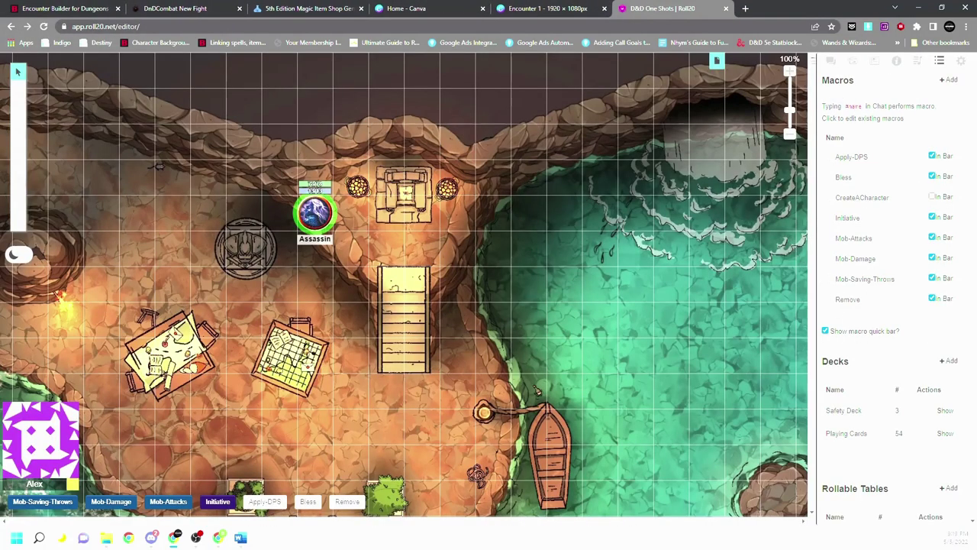
pyautogui.click(831, 61)
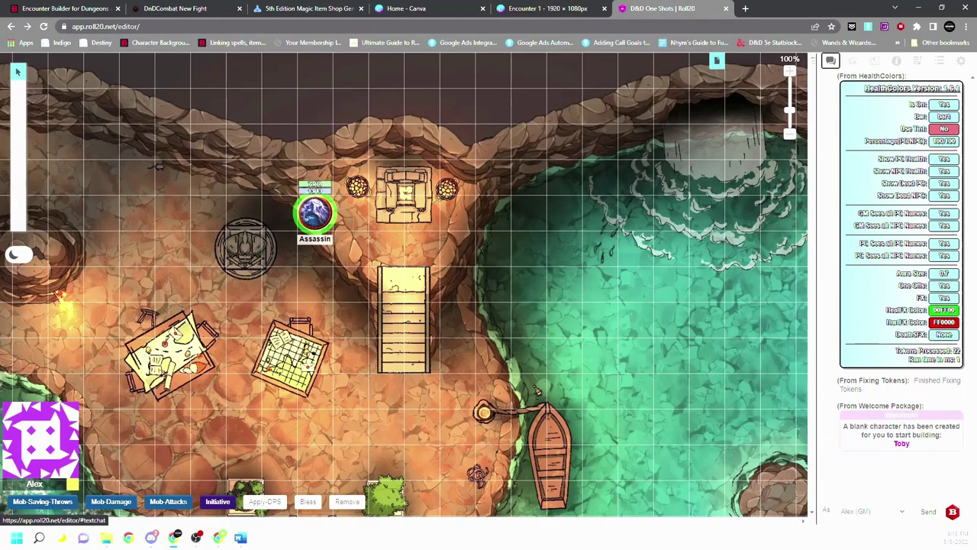
# Step: Open the Roll20 site separately, go to the API scripts of the D&D One Shots game and restart the API sandbox
pyautogui.click(745, 8)
pyautogui.write('ro')
pyautogui.press('Return')
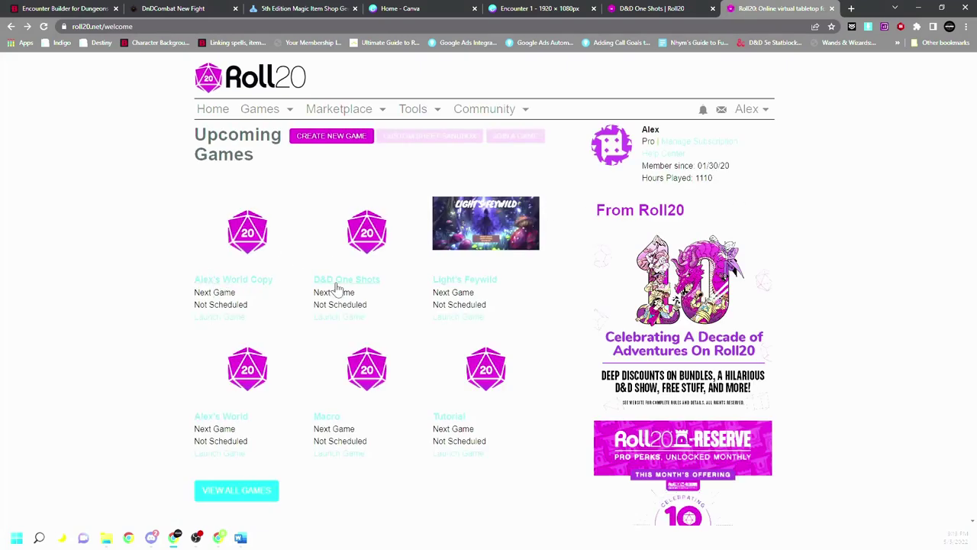
pyautogui.click(340, 281)
pyautogui.click(569, 419)
pyautogui.click(534, 460)
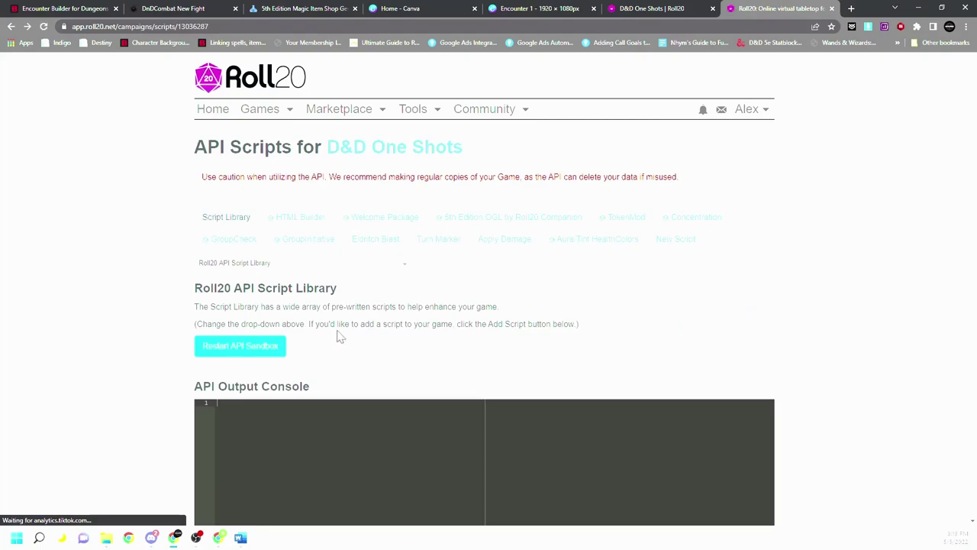
pyautogui.click(267, 348)
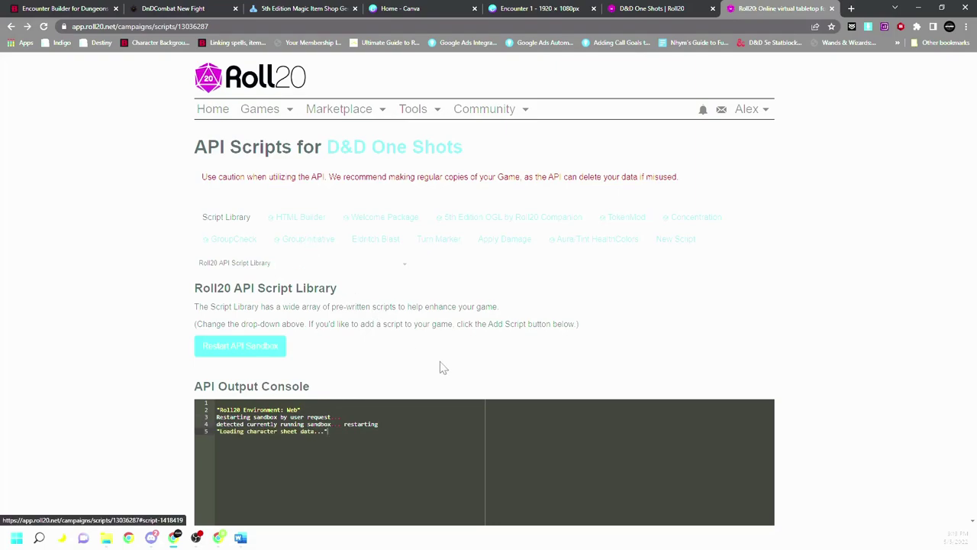
# Step: Examine the GroupInitiative script's description and highlight its basic group-init command
pyautogui.click(300, 243)
pyautogui.scroll(-2, 404, 310)
pyautogui.moveTo(246, 324); pyautogui.dragTo(200, 324)
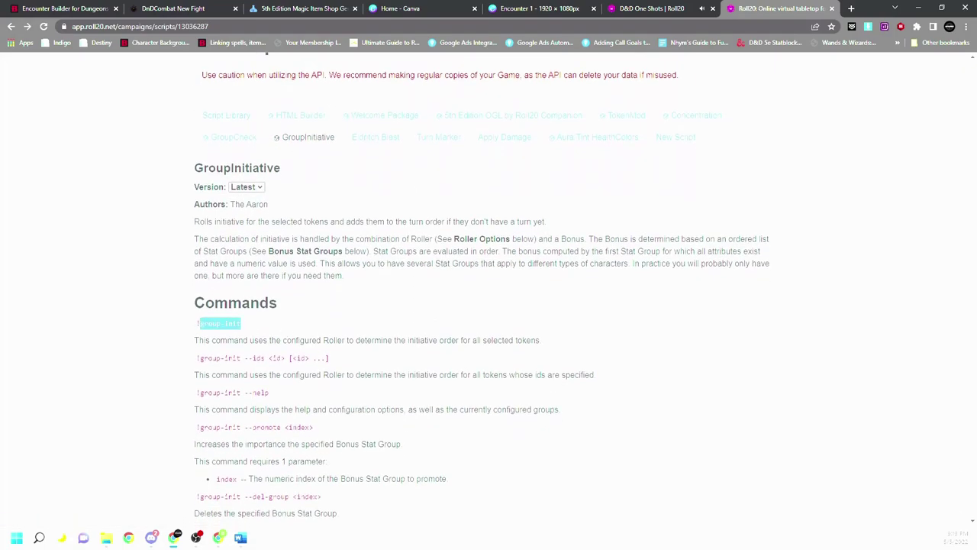
pyautogui.click(107, 8)
# Step: In the D&D One Shots game, select both Giant Ape tokens, run the Initiative macro and show the chat
pyautogui.click(653, 9)
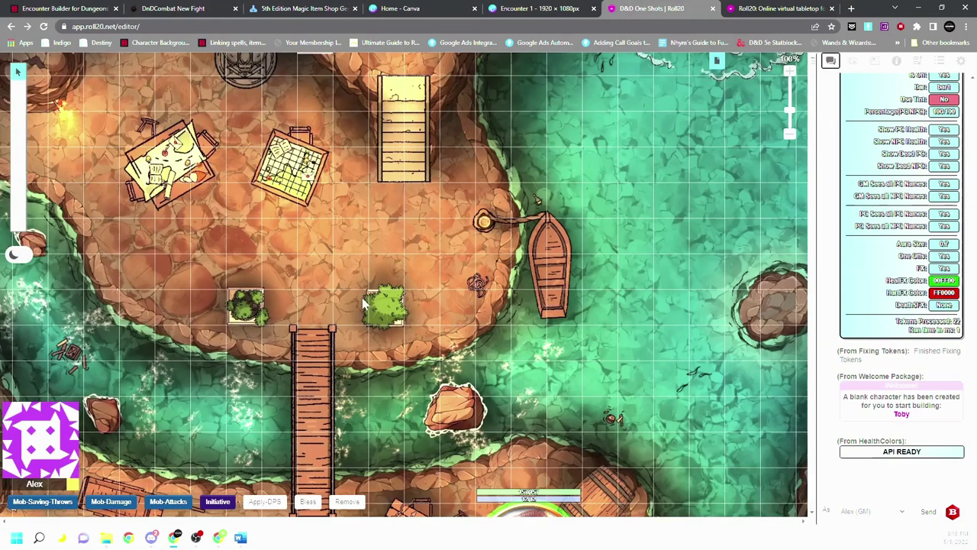
pyautogui.scroll(-5, 365, 300)
pyautogui.moveTo(651, 344); pyautogui.dragTo(136, 197)
pyautogui.click(939, 61)
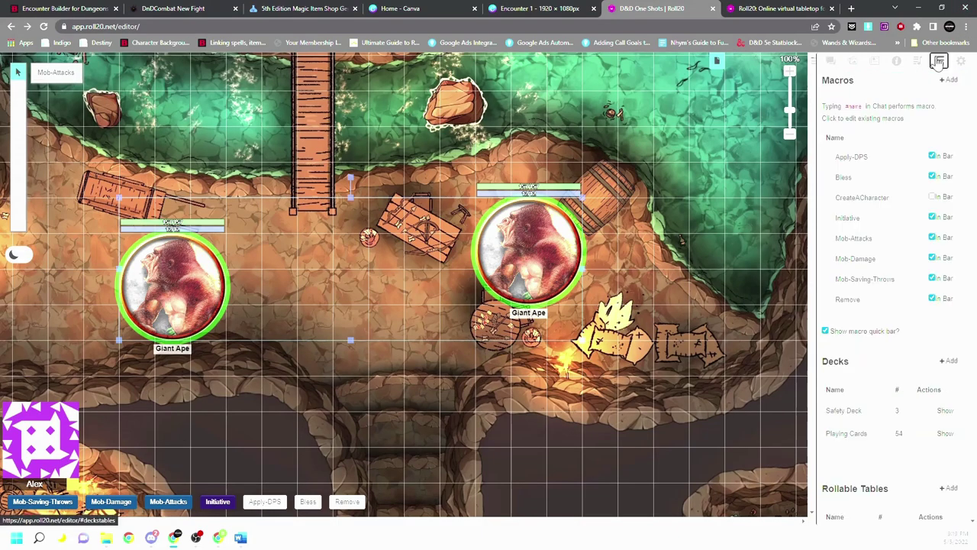
pyautogui.click(216, 501)
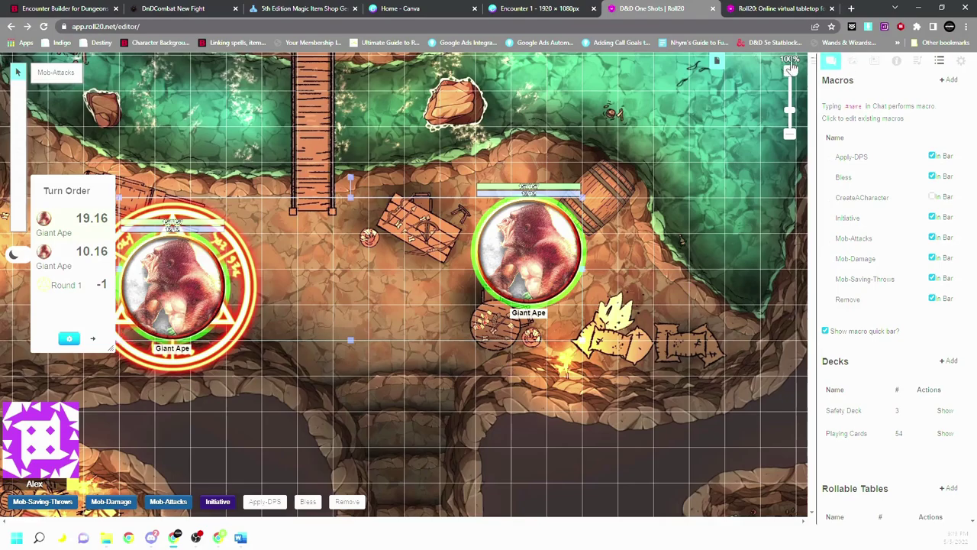
pyautogui.click(831, 61)
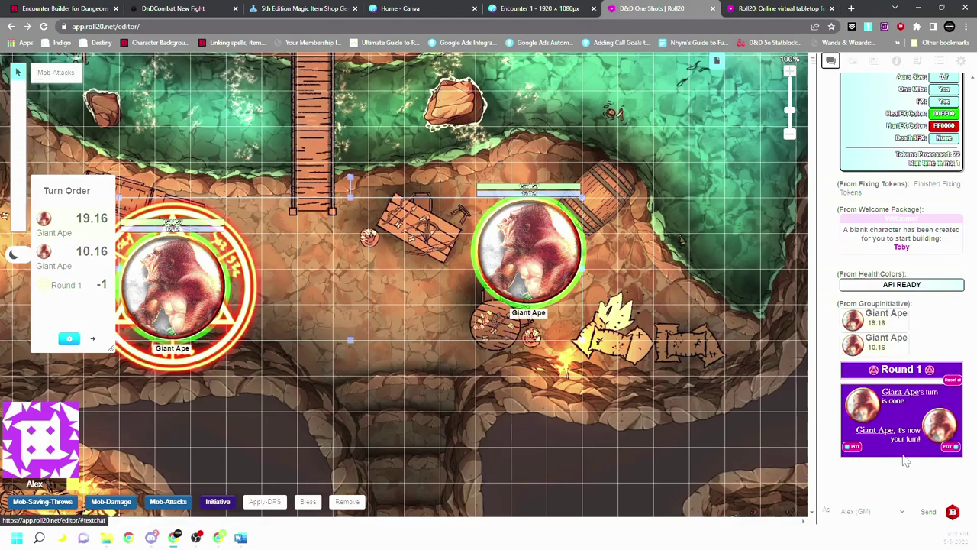
# Step: End the Giant Apes' turns six times in a row from the chat turn announcements, advancing to round 4
pyautogui.click(950, 447)
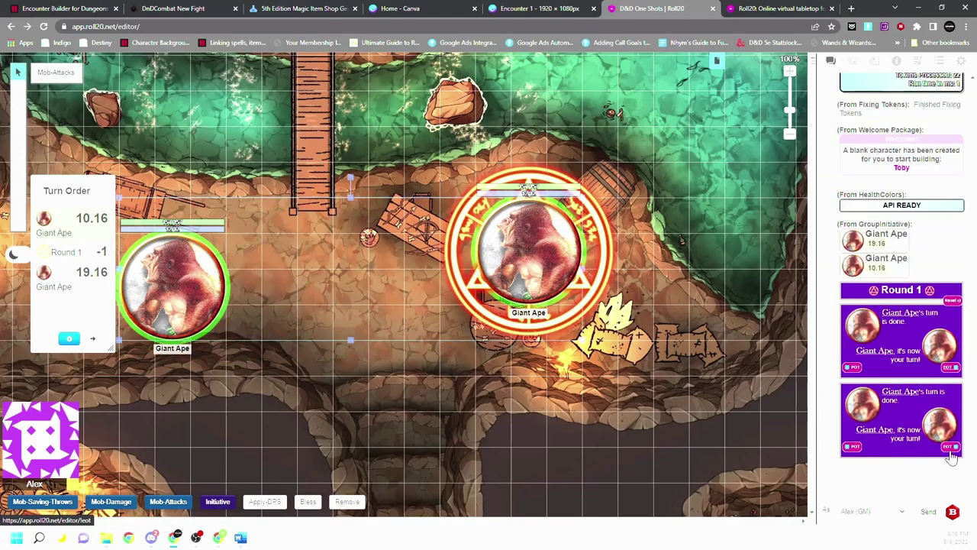
pyautogui.click(950, 447)
pyautogui.click(949, 447)
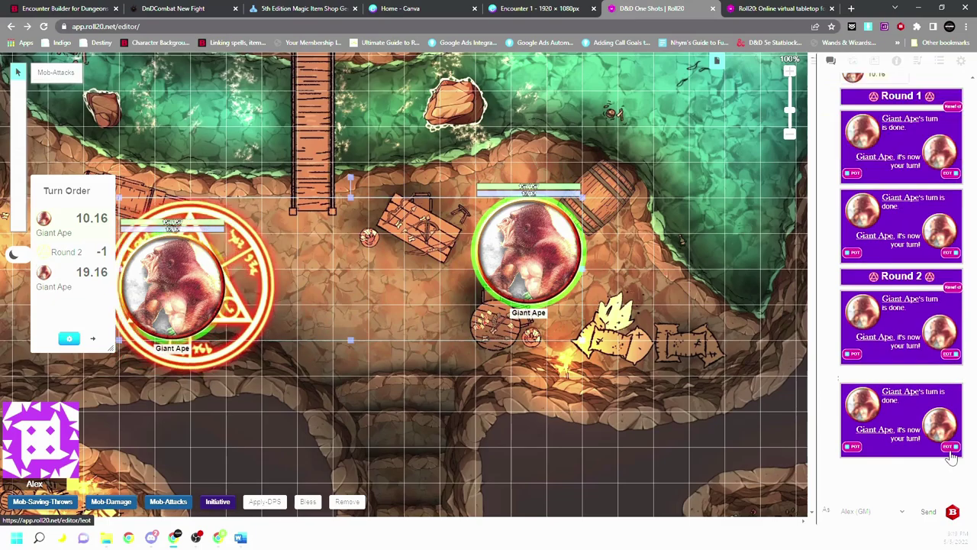
pyautogui.click(950, 446)
pyautogui.click(949, 447)
pyautogui.click(950, 447)
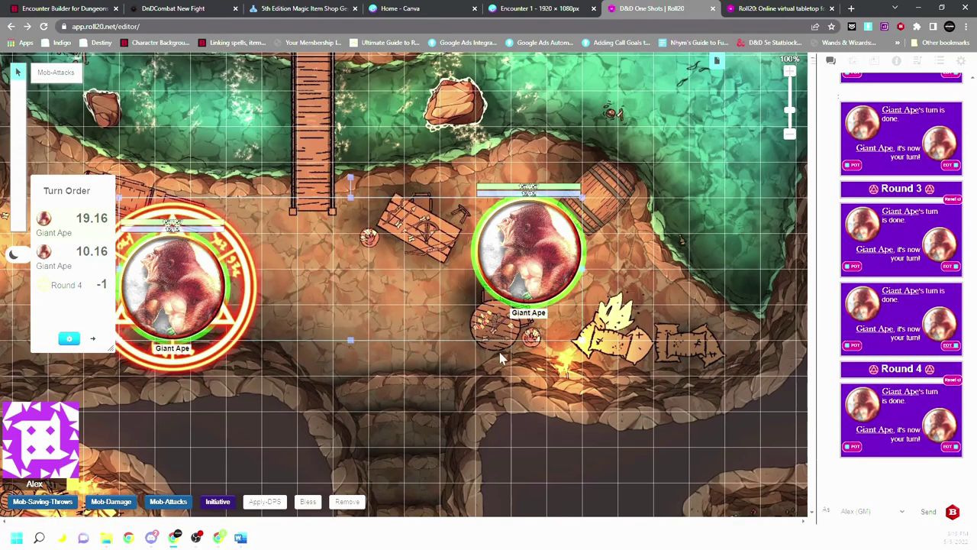
# Step: Remove all turns from the turn order and run the Initiative macro again for both Giant Ape tokens
pyautogui.click(69, 340)
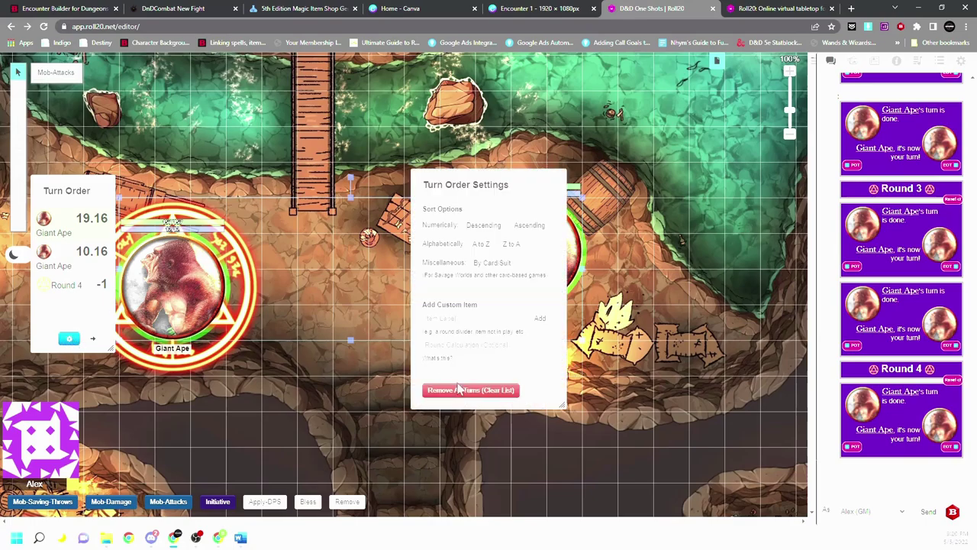
pyautogui.click(464, 390)
pyautogui.click(510, 314)
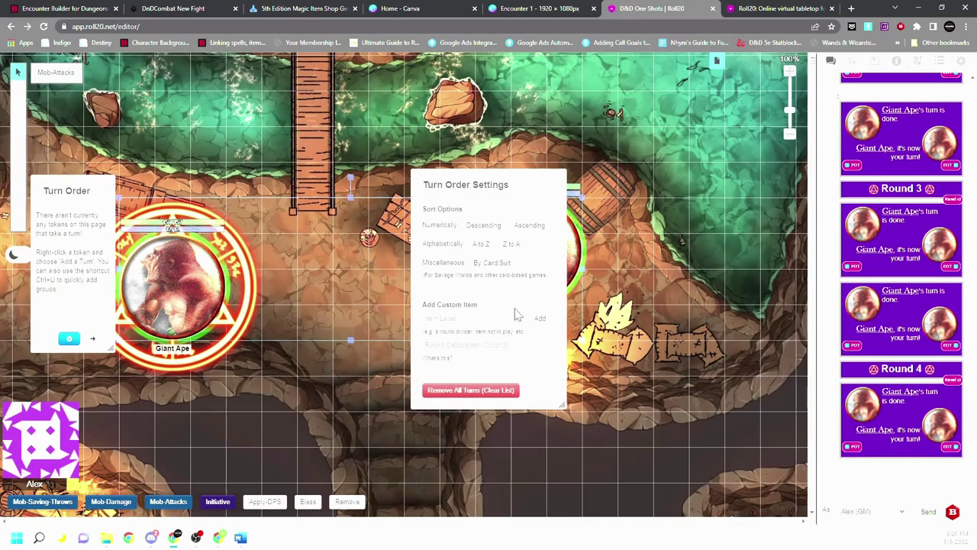
pyautogui.click(558, 186)
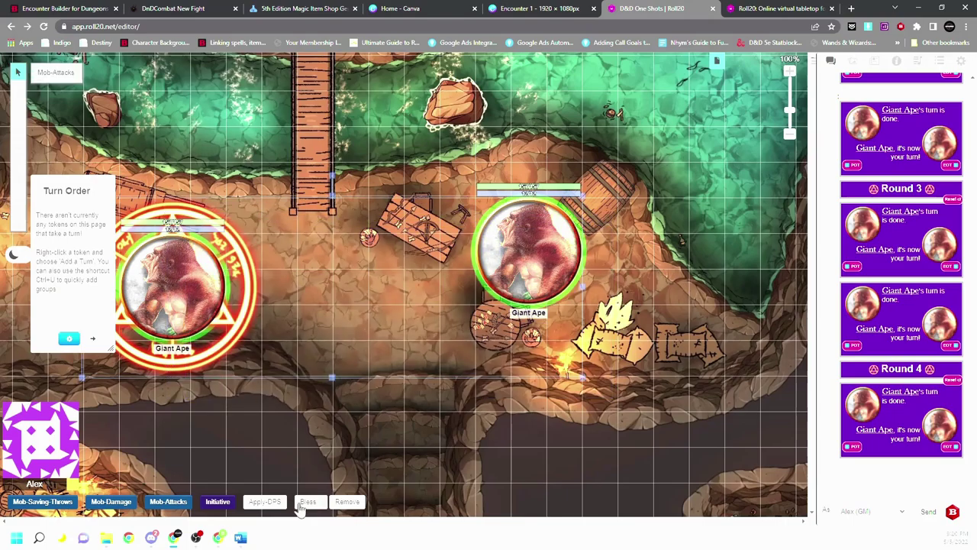
pyautogui.click(218, 501)
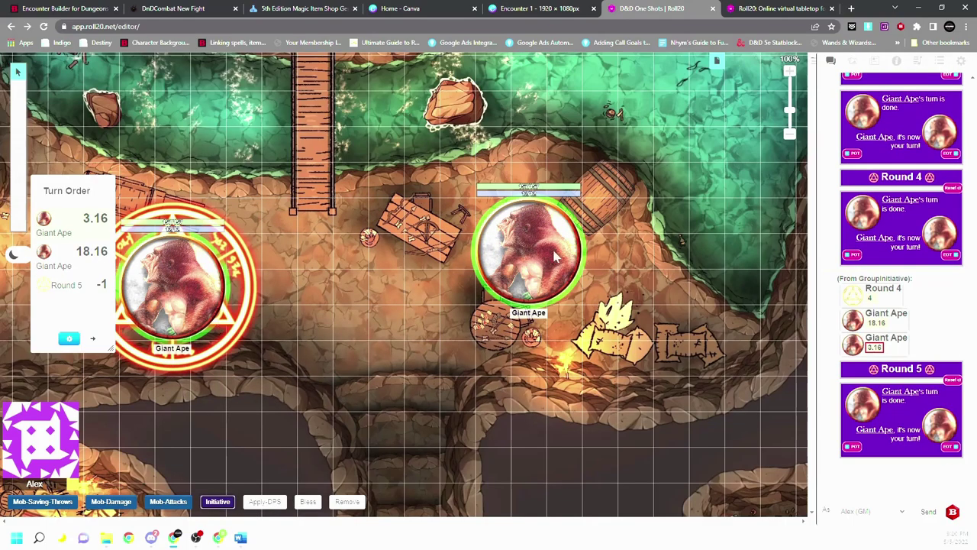
# Step: View the character sheet of Alexander The Great in the journal, close it and return to the chat
pyautogui.click(875, 61)
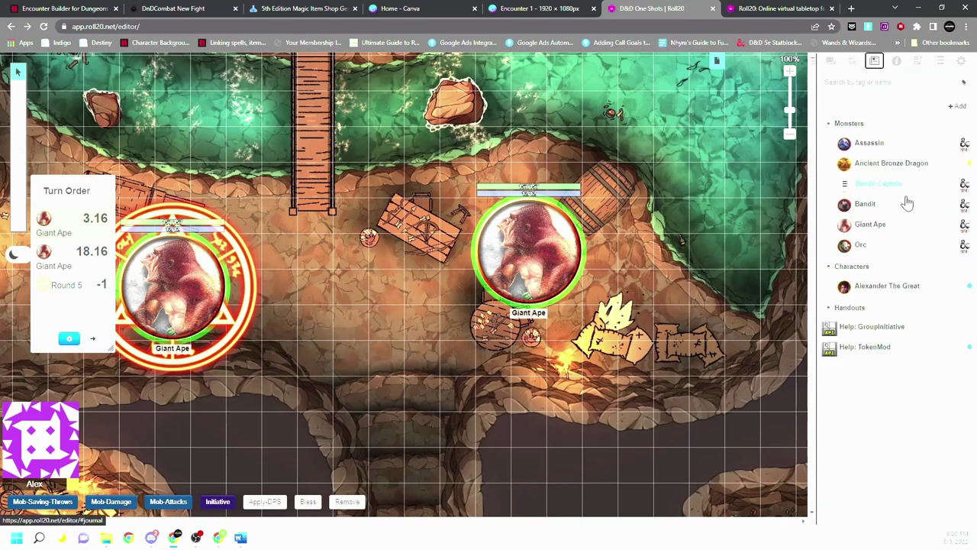
pyautogui.click(884, 286)
pyautogui.click(358, 117)
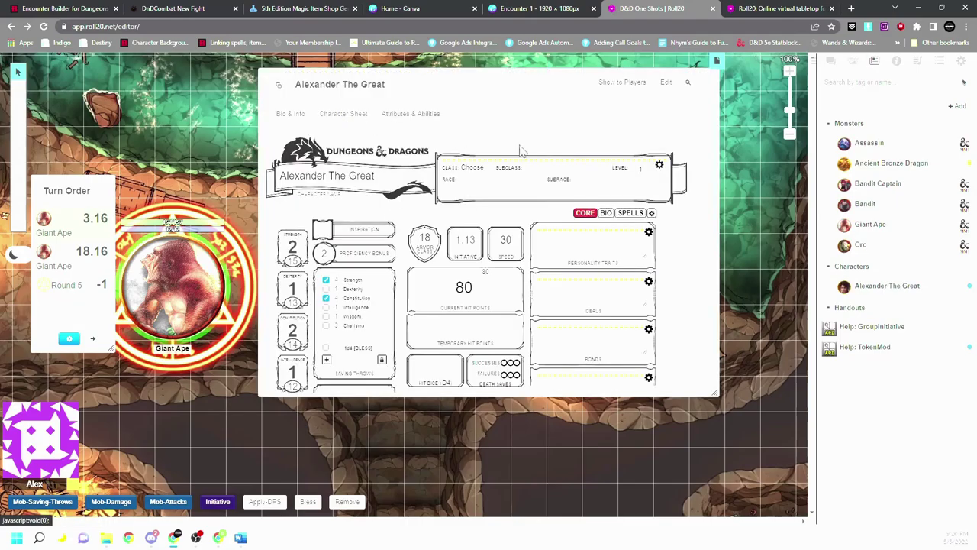
pyautogui.click(706, 87)
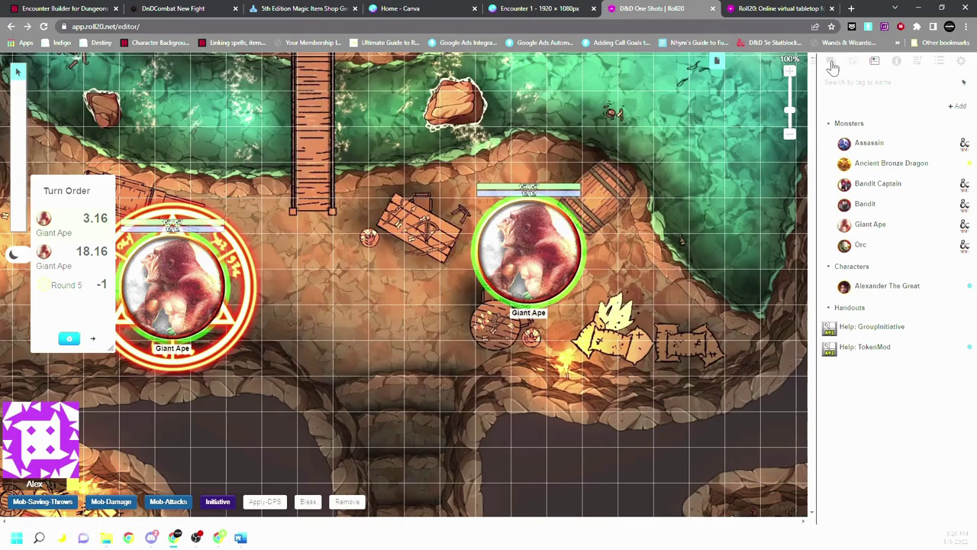
pyautogui.click(830, 61)
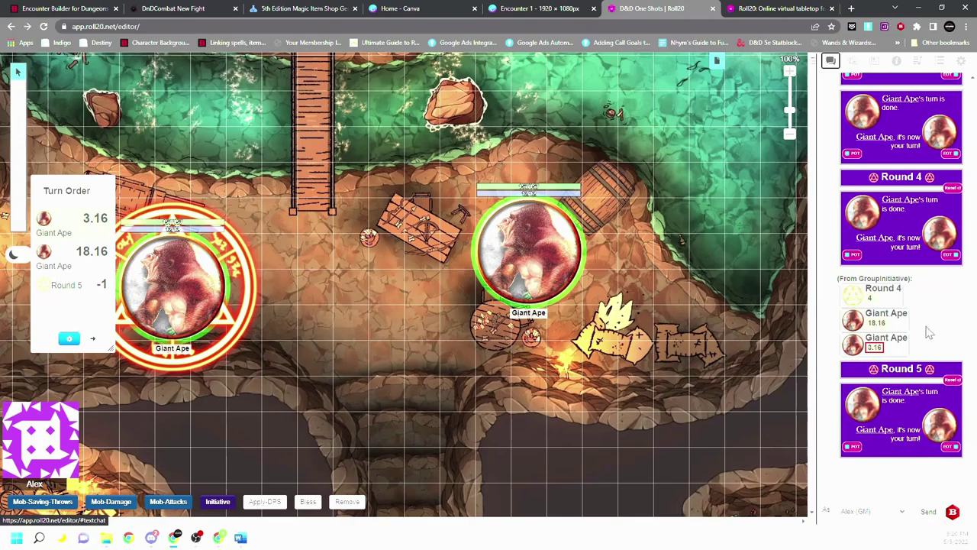
pyautogui.moveTo(654, 417); pyautogui.dragTo(251, 231)
pyautogui.click(485, 417)
pyautogui.moveTo(566, 355); pyautogui.dragTo(218, 245)
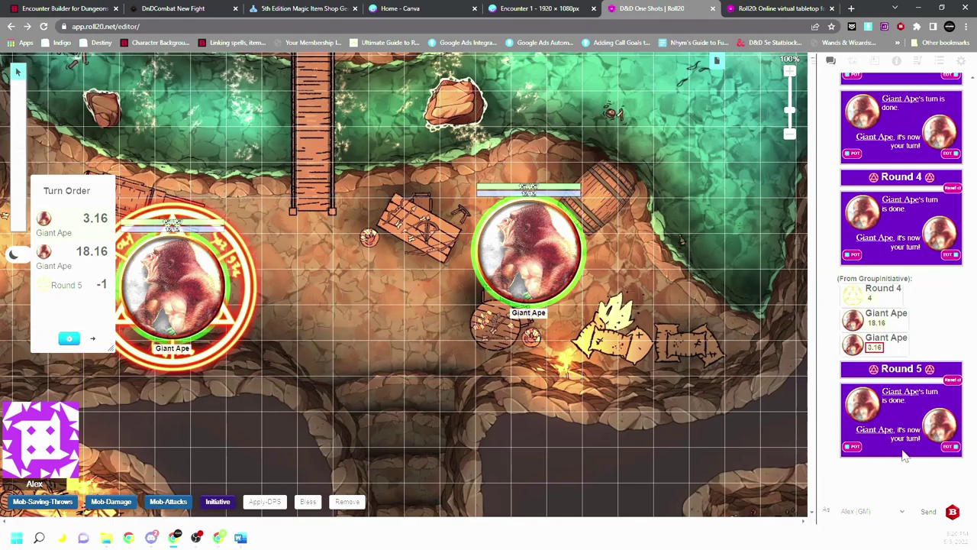
pyautogui.moveTo(591, 416); pyautogui.dragTo(78, 171)
pyautogui.moveTo(608, 365); pyautogui.dragTo(163, 167)
pyautogui.moveTo(569, 391); pyautogui.dragTo(151, 199)
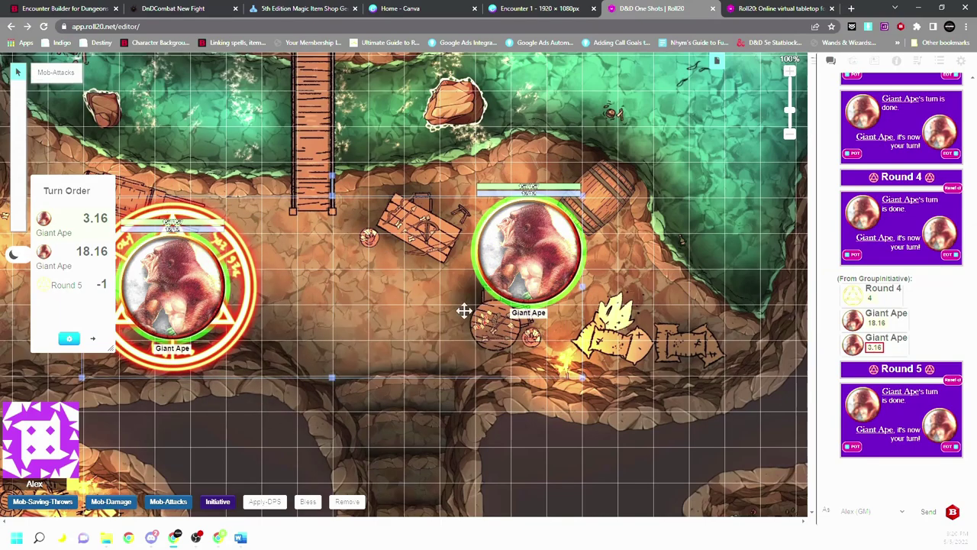
# Step: Go back four turns using the previous-turn option in the chat announcements, returning to round 3
pyautogui.click(852, 447)
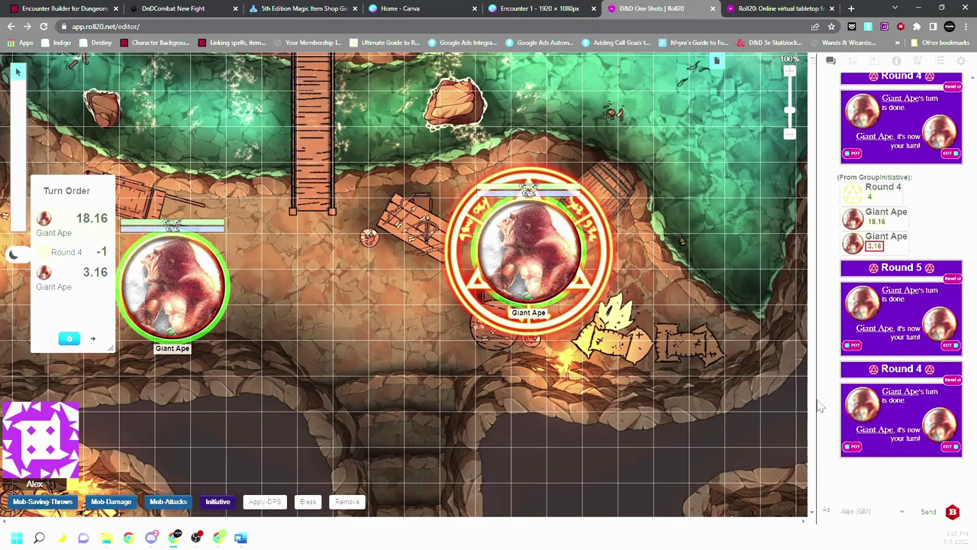
pyautogui.click(853, 348)
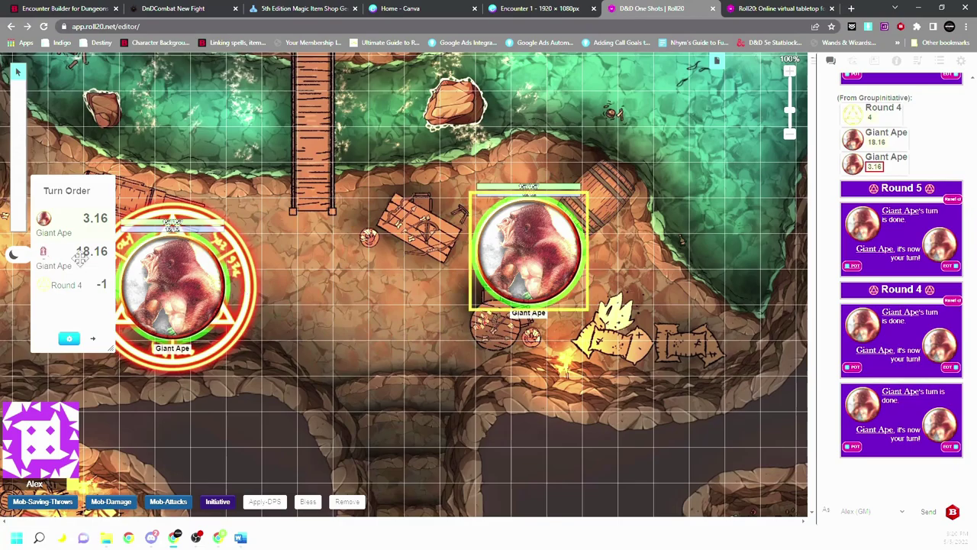
pyautogui.click(853, 368)
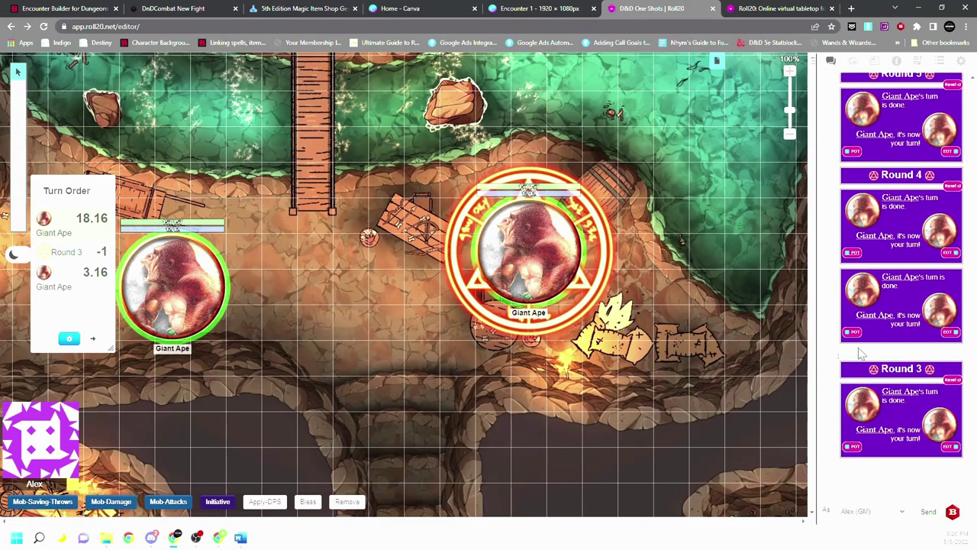
pyautogui.click(853, 334)
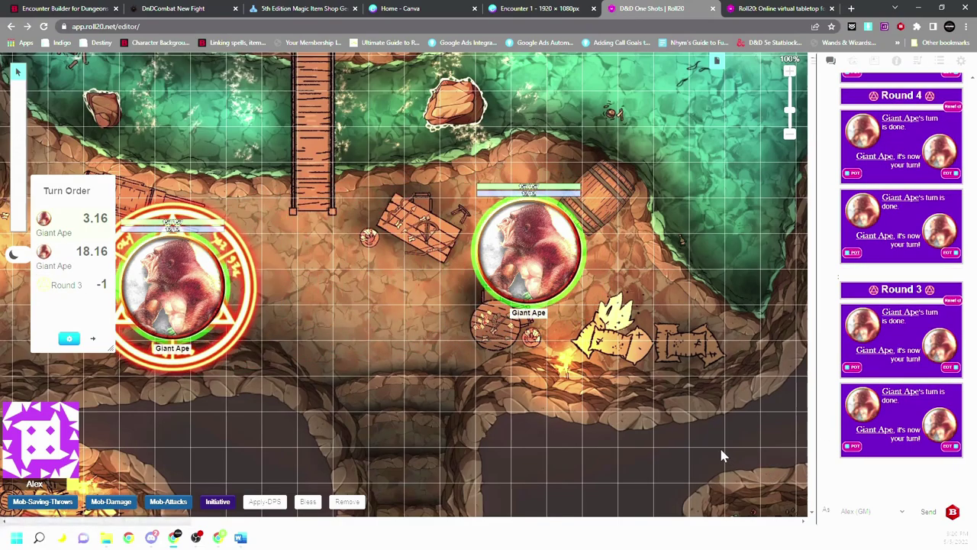
# Step: Reset the round number to 0 and end two Giant Ape turns to advance to round 1
pyautogui.click(952, 309)
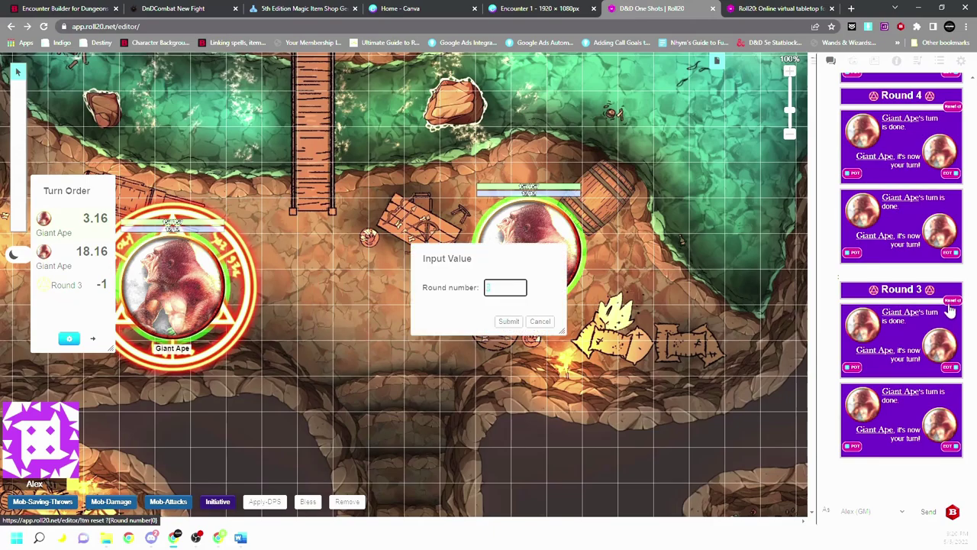
pyautogui.click(509, 323)
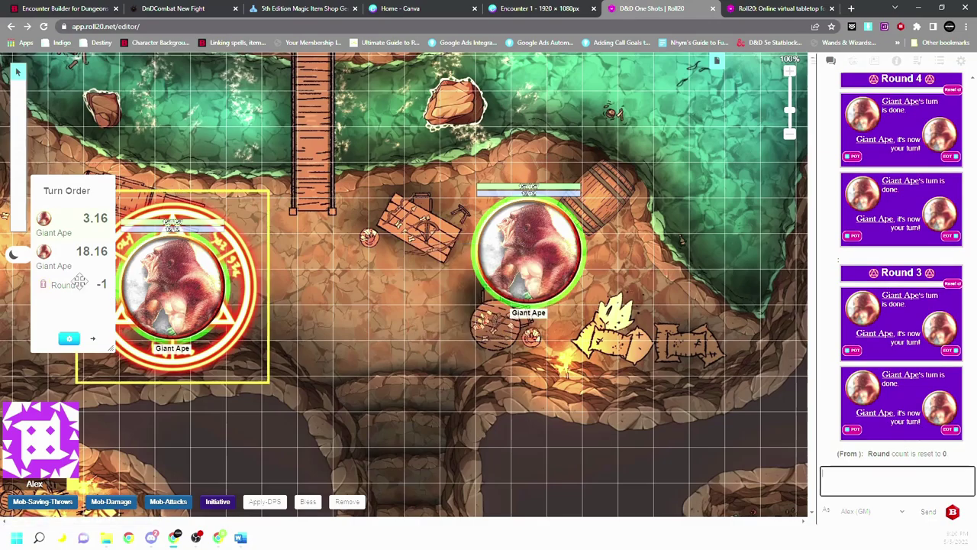
pyautogui.click(951, 430)
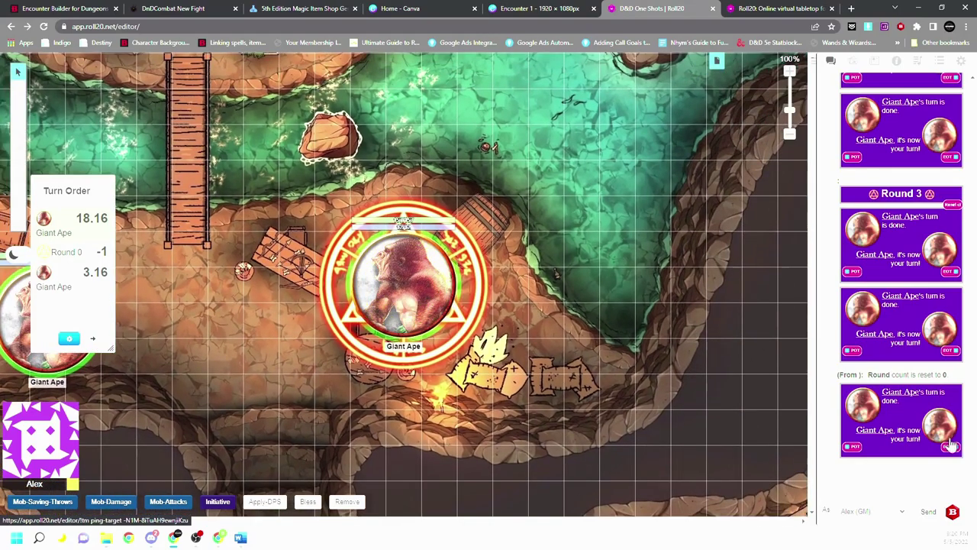
pyautogui.click(951, 447)
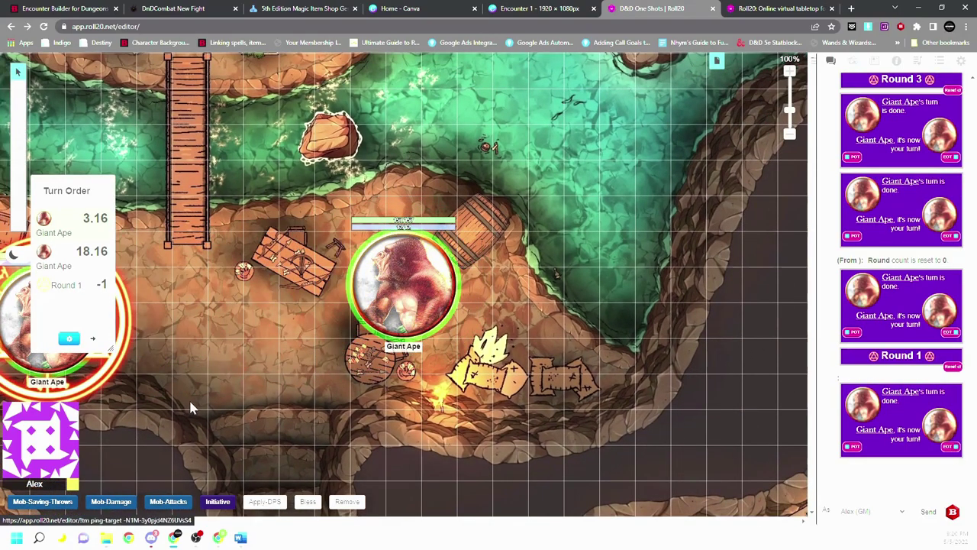
# Step: Set the Bar 1 value to 155 for the Giant Ape token beside the barrels and save the token settings
pyautogui.moveTo(366, 526); pyautogui.dragTo(237, 519)
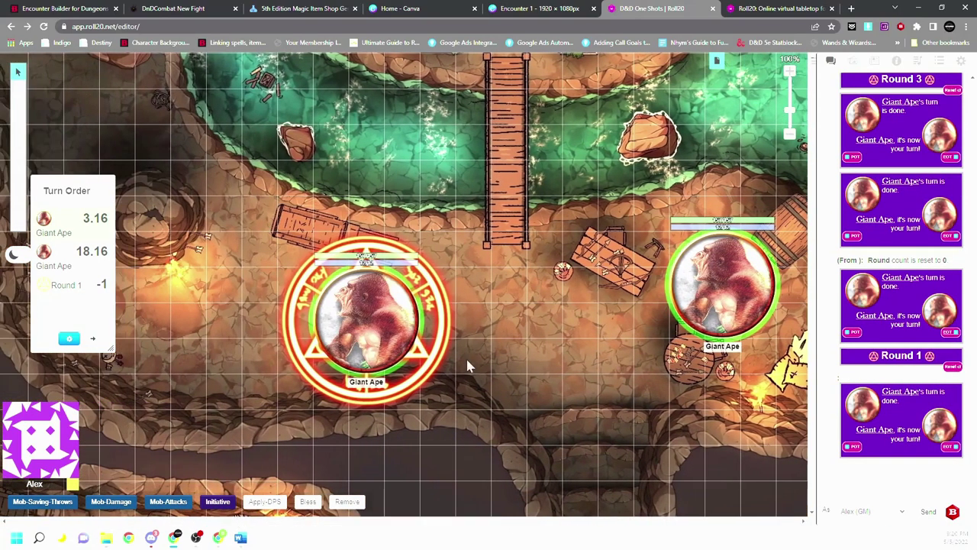
pyautogui.hscroll(2, 354, 520)
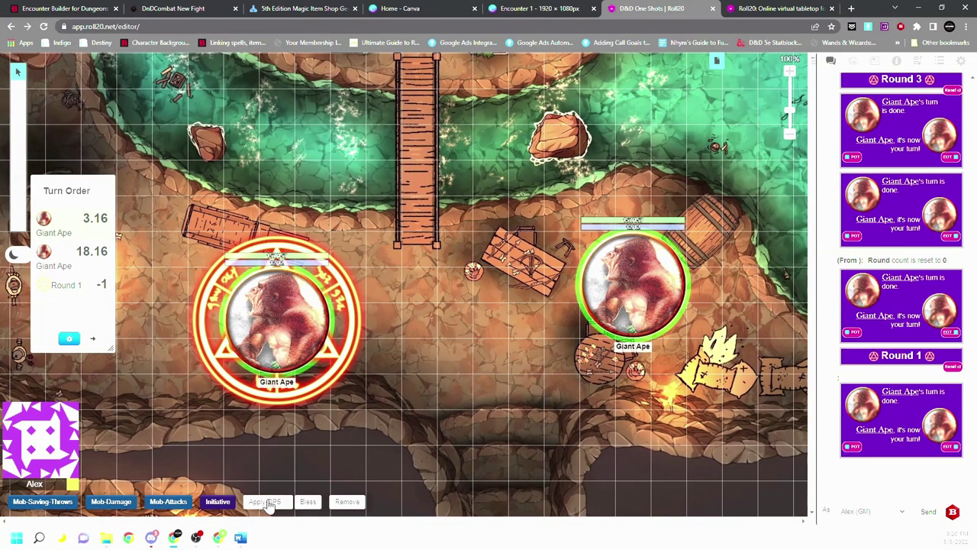
pyautogui.click(309, 333)
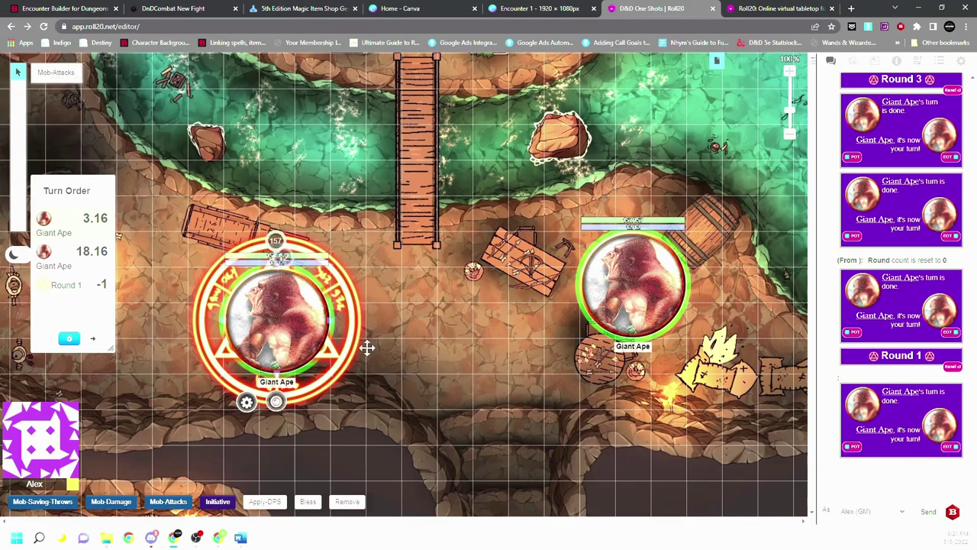
pyautogui.click(633, 294)
pyautogui.doubleClick(635, 285)
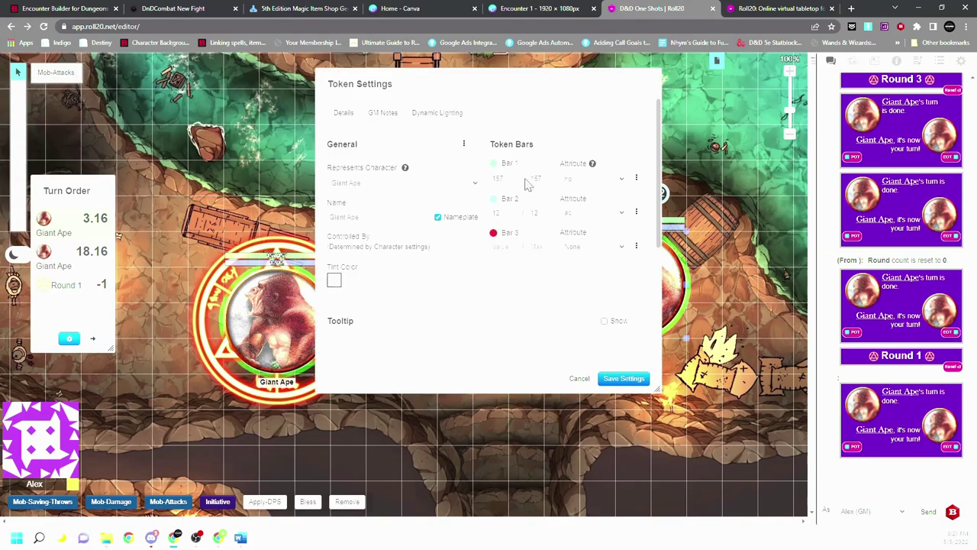
pyautogui.click(501, 178)
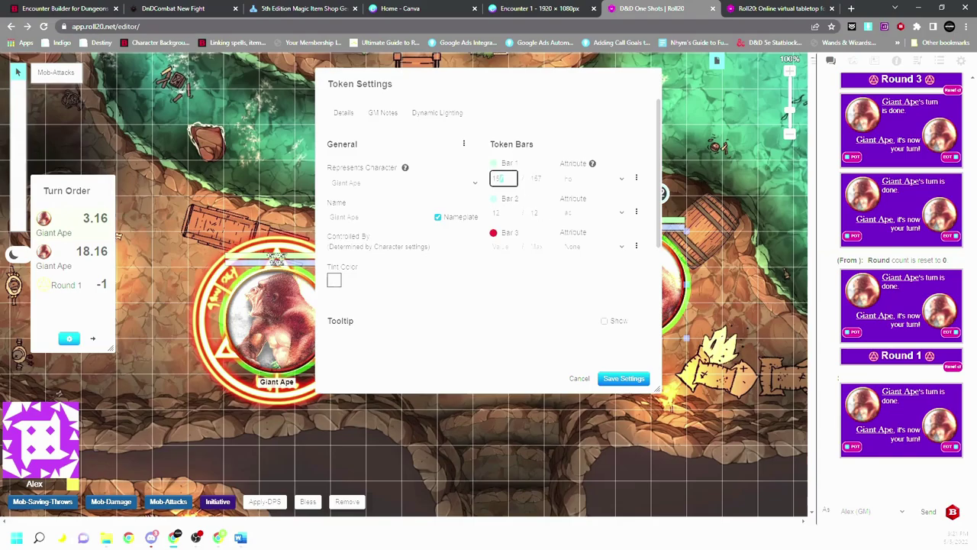
pyautogui.click(622, 378)
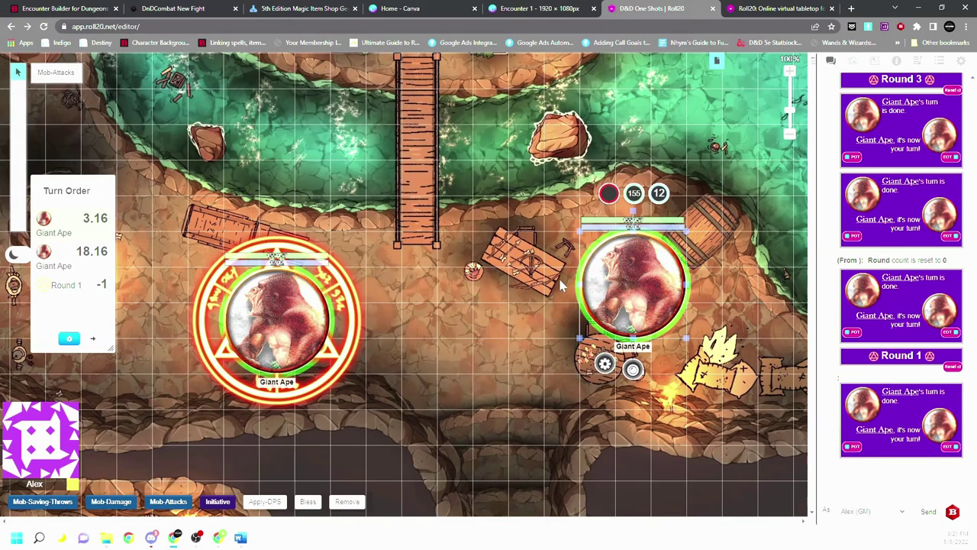
# Step: Set the same Giant Ape token's Bar 1 value to 157 and save the token settings
pyautogui.doubleClick(637, 280)
pyautogui.doubleClick(500, 178)
pyautogui.click(622, 378)
pyautogui.moveTo(720, 436); pyautogui.dragTo(311, 273)
pyautogui.click(620, 287)
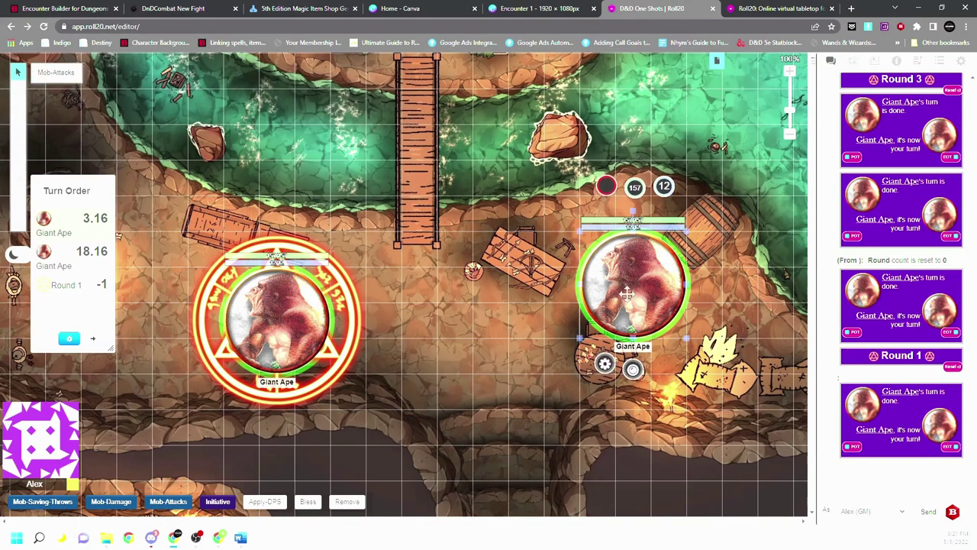
pyautogui.click(263, 502)
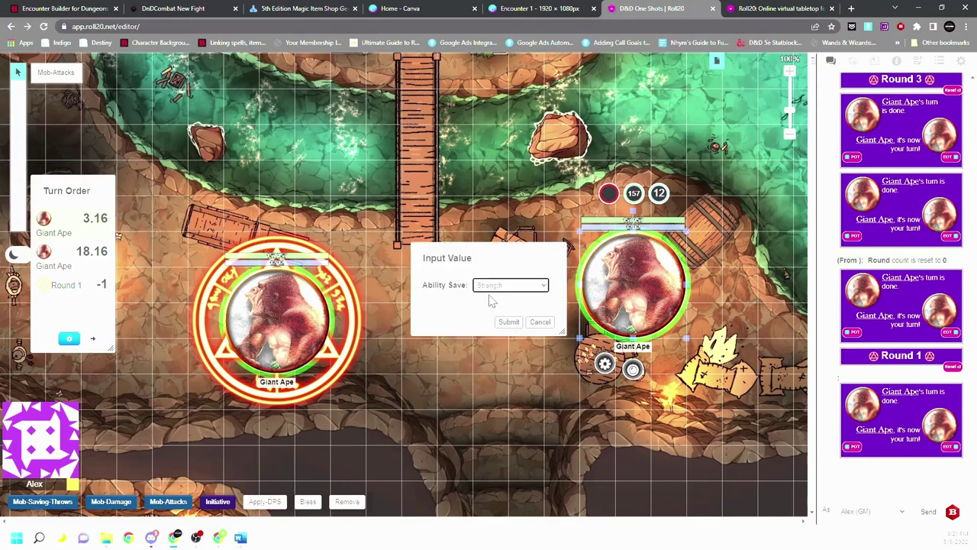
pyautogui.click(508, 322)
pyautogui.click(540, 322)
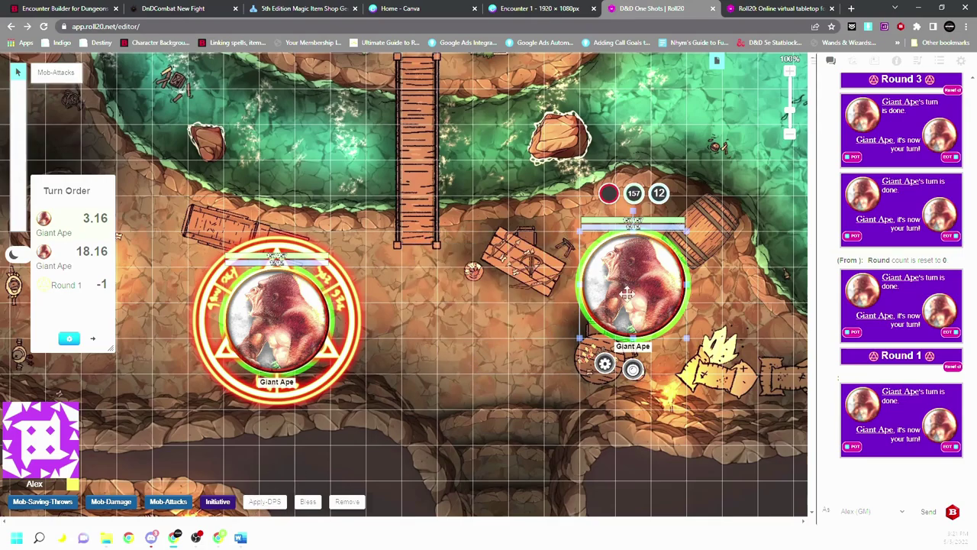
pyautogui.doubleClick(633, 287)
pyautogui.click(580, 378)
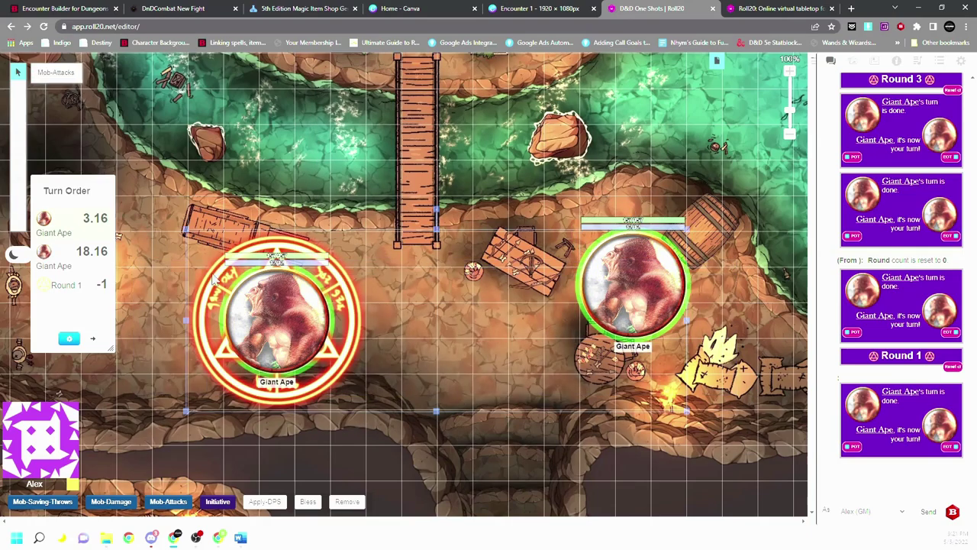
# Step: Try to run the Apply-DPS macro on both Giant Ape tokens, submitting the ability save, DC, damage and damage-on-save prompts
pyautogui.click(267, 502)
pyautogui.click(508, 321)
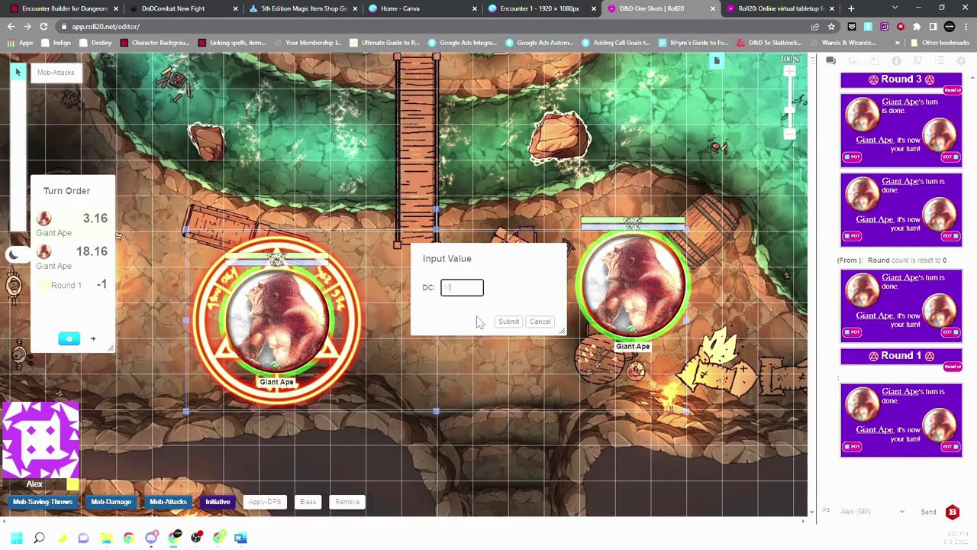
pyautogui.click(509, 321)
pyautogui.press('Return')
pyautogui.click(508, 326)
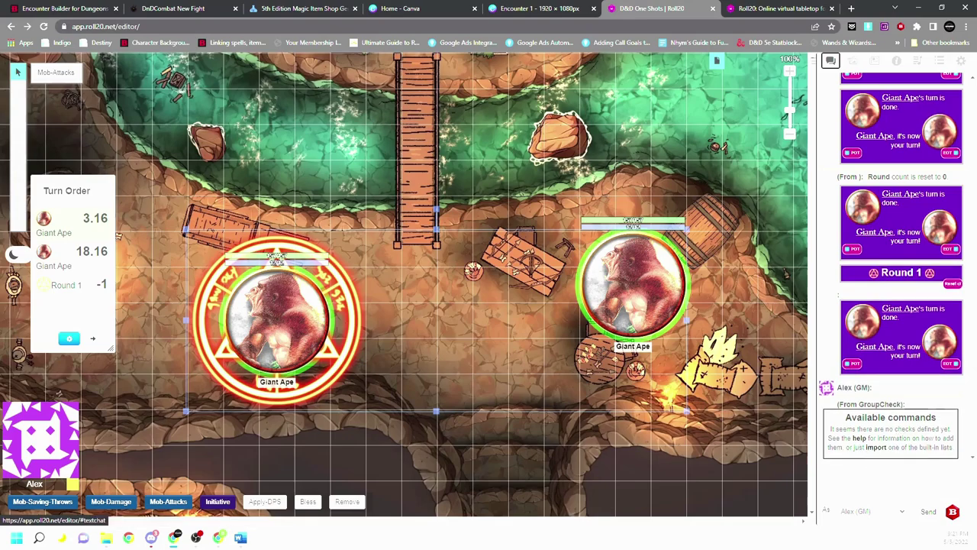
# Step: Find the !group-check-config command in the GroupCheck documentation on the API scripts page and select it for copying
pyautogui.click(775, 8)
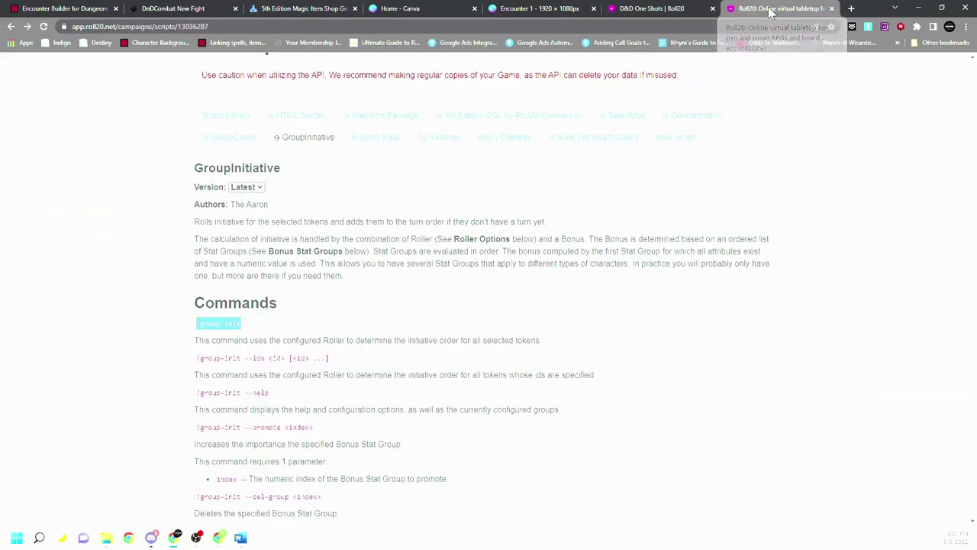
pyautogui.click(495, 142)
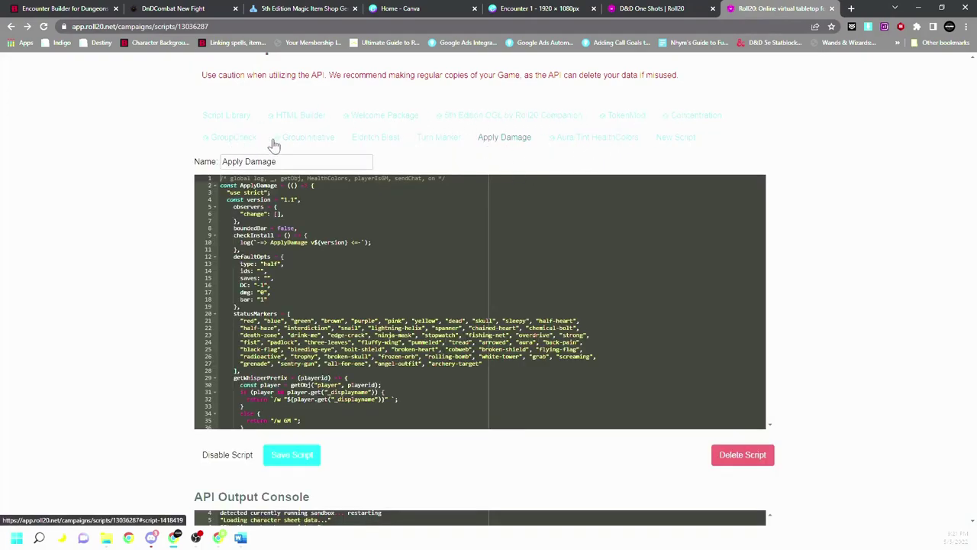
pyautogui.click(222, 141)
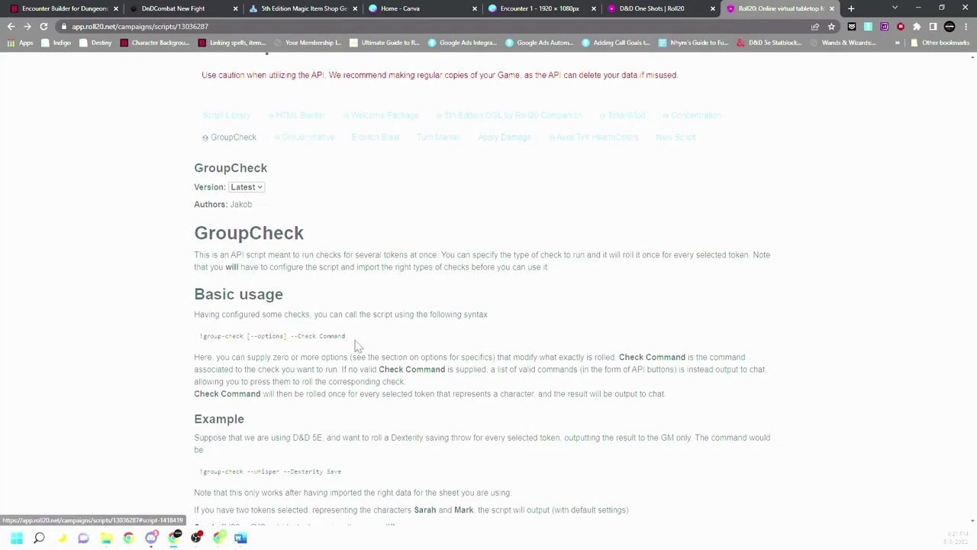
pyautogui.scroll(-3, 298, 309)
pyautogui.scroll(-3, 359, 341)
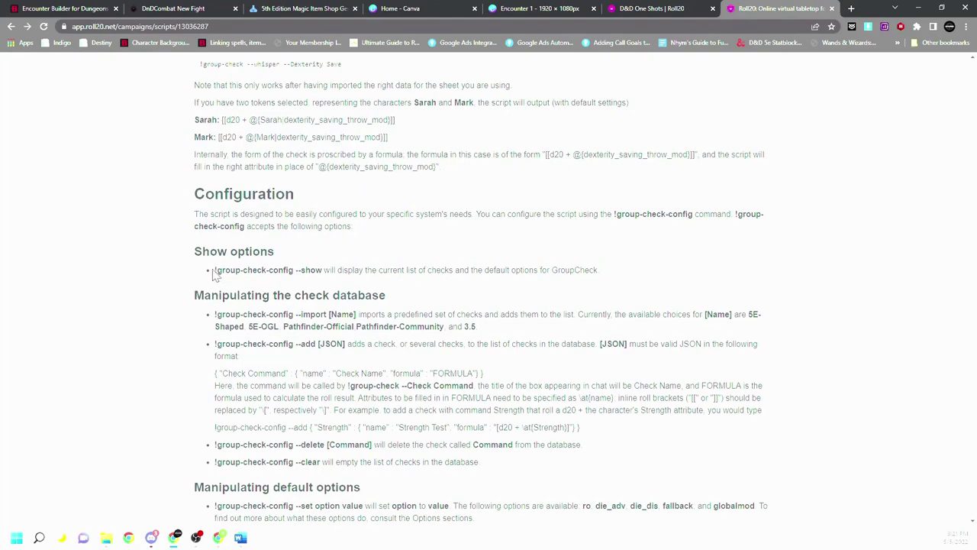
pyautogui.moveTo(215, 275); pyautogui.dragTo(298, 282)
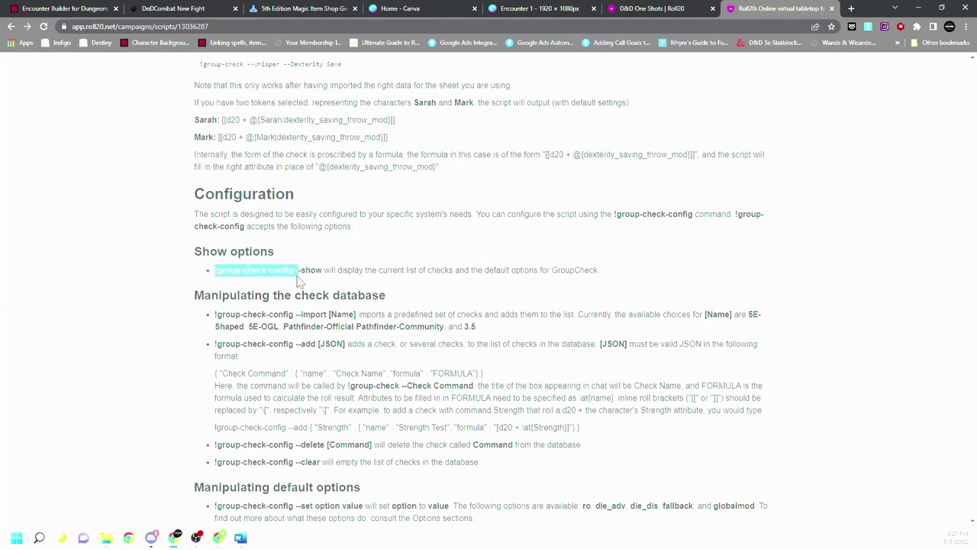
# Step: Return to the D&D One Shots game and send the !group-check-config command in the chat
pyautogui.click(46, 8)
pyautogui.click(653, 8)
pyautogui.write('!group-check-config --show')
pyautogui.press('Return')
# Step: Copy the import command from the GroupCheck help text and send "!group-check-config --import 5E-OGL" in the chat
pyautogui.scroll(10, 970, 306)
pyautogui.scroll(10, 972, 396)
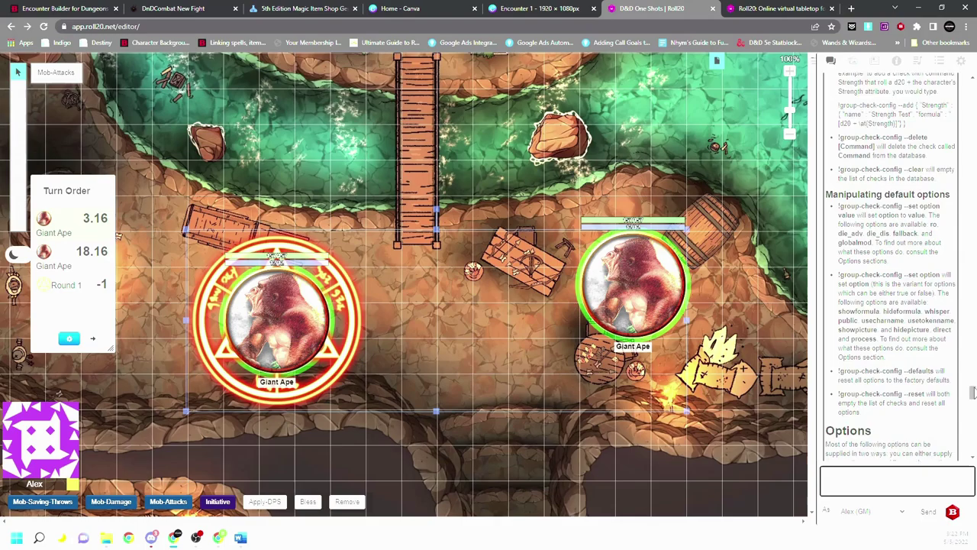
pyautogui.scroll(3, 893, 268)
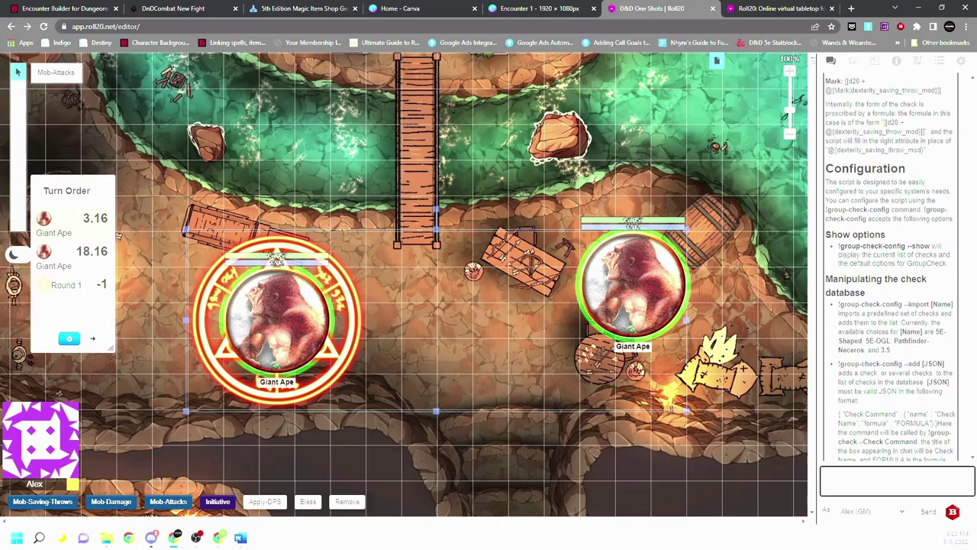
pyautogui.moveTo(838, 304); pyautogui.dragTo(929, 304)
pyautogui.hotkey('ctrl', 'c')
pyautogui.scroll(-1, 940, 362)
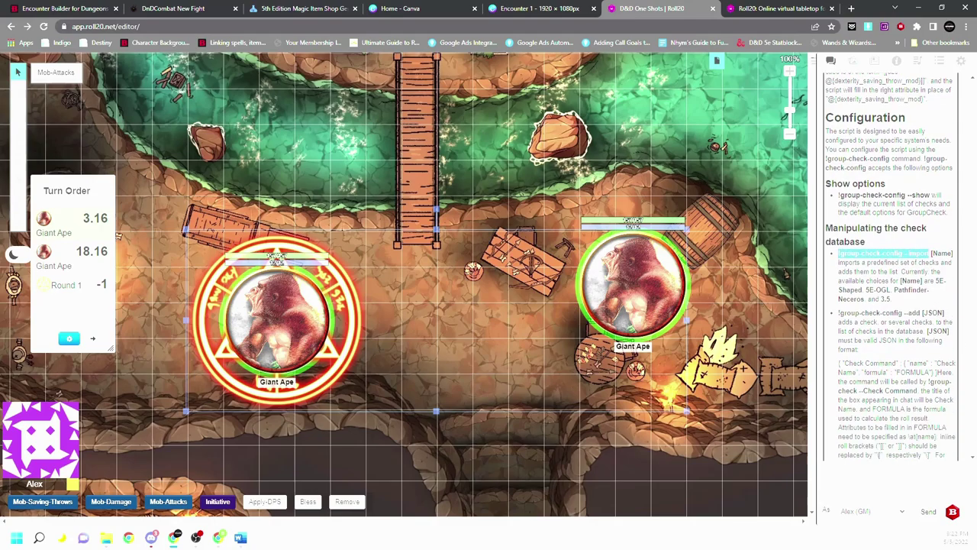
pyautogui.hotkey('ctrl', 'v')
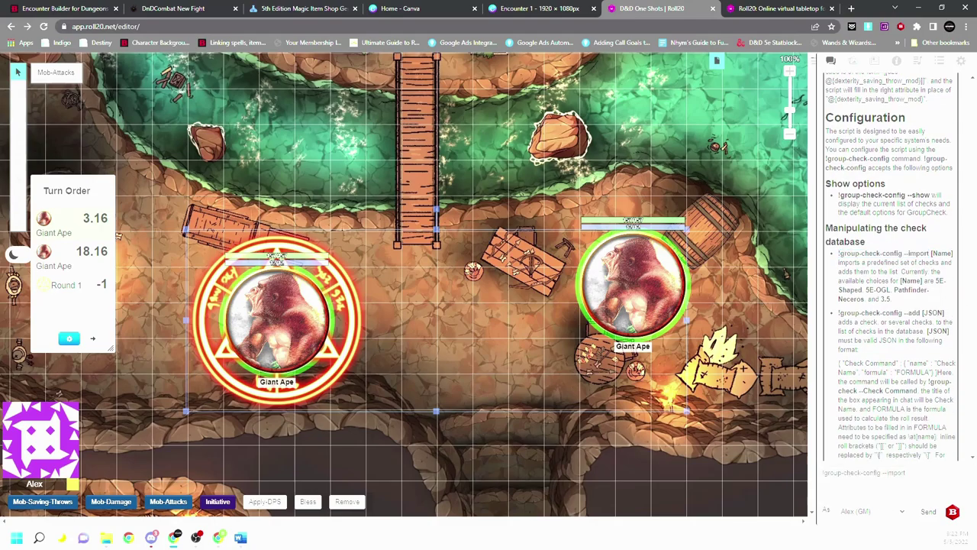
pyautogui.moveTo(937, 281); pyautogui.dragTo(883, 291)
pyautogui.click(906, 473)
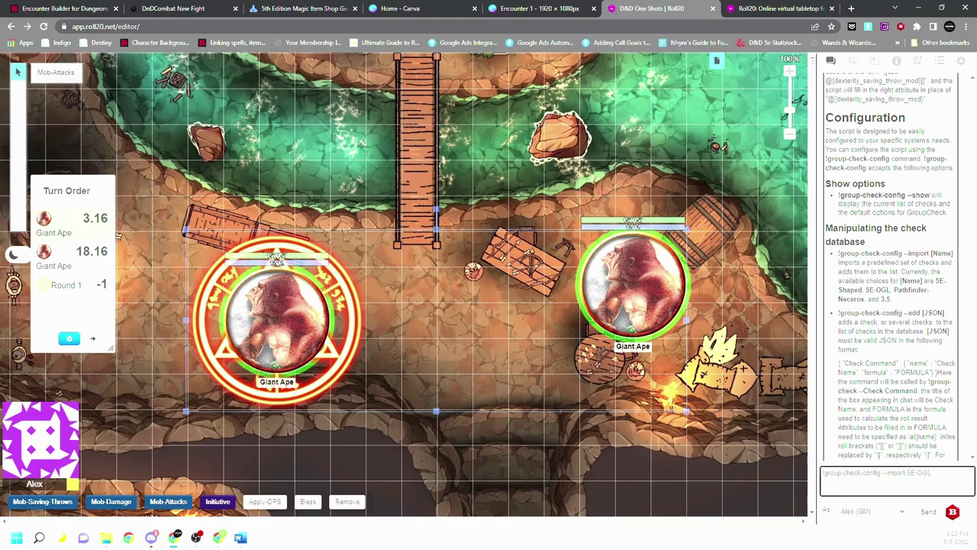
pyautogui.press('Return')
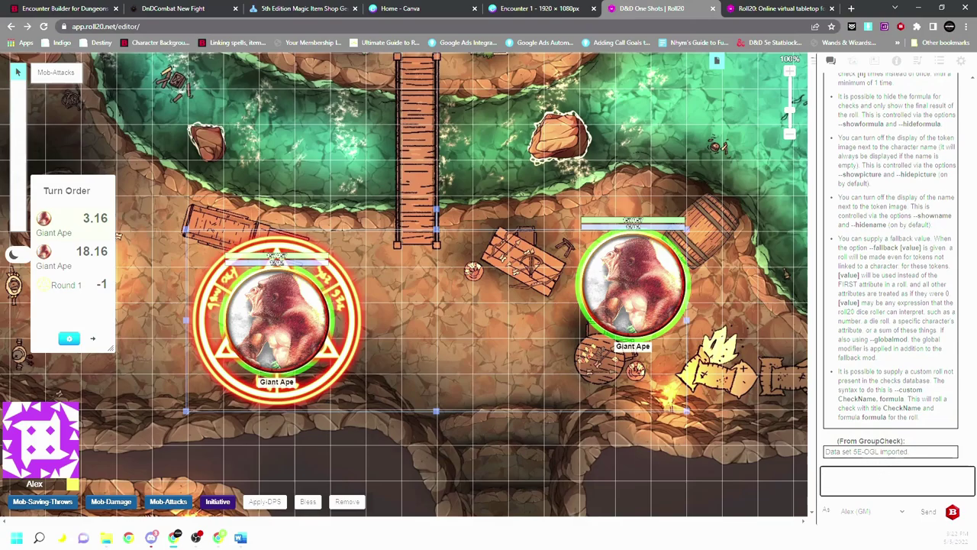
# Step: Run Apply-DPS on both Giant Ape tokens with a Dexterity save, DC 17 and 36 damage, halved on a save, and apply the damage
pyautogui.click(265, 502)
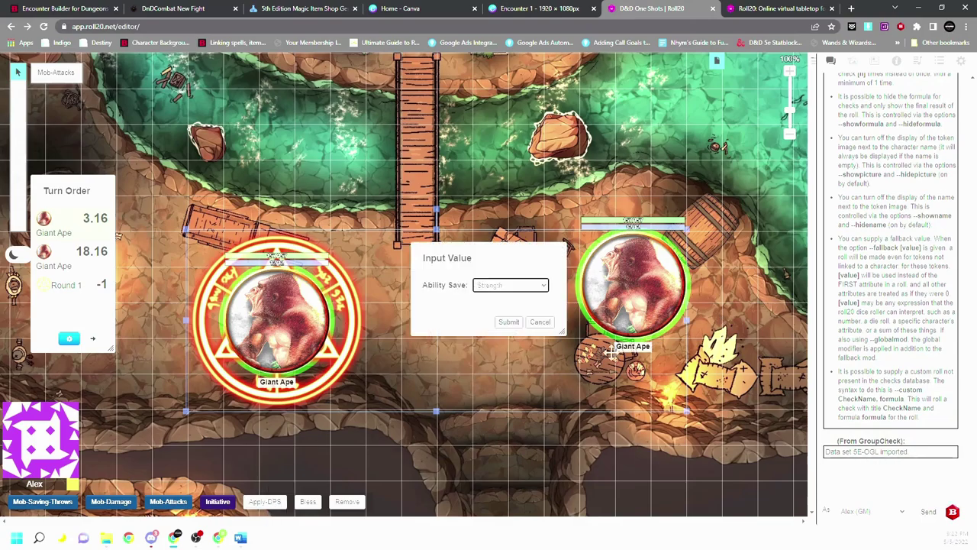
pyautogui.click(517, 286)
pyautogui.click(505, 303)
pyautogui.click(509, 321)
pyautogui.click(494, 321)
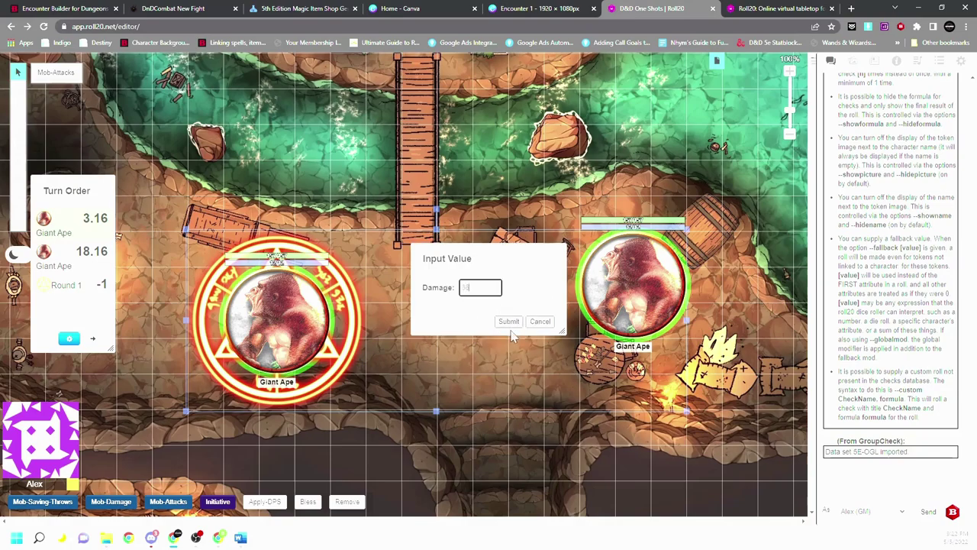
pyautogui.click(507, 321)
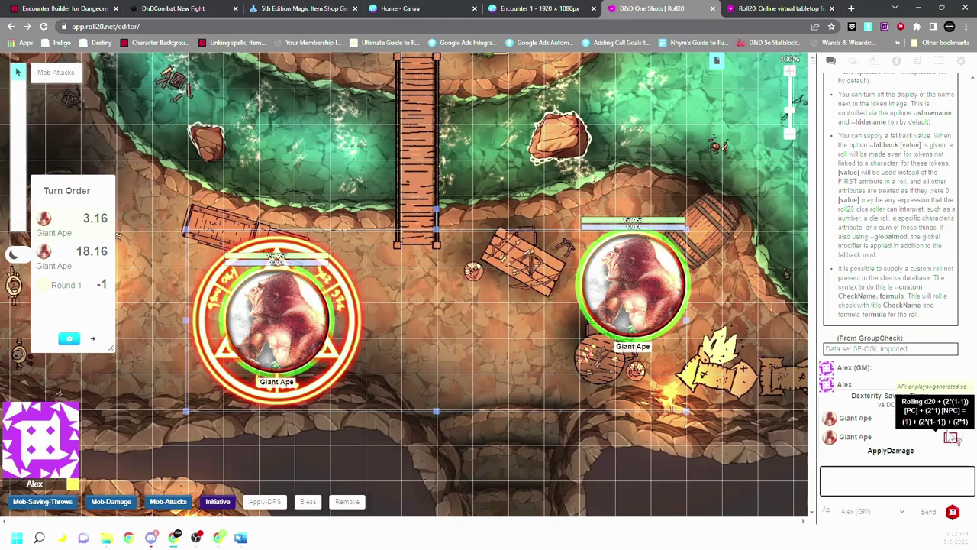
pyautogui.click(888, 451)
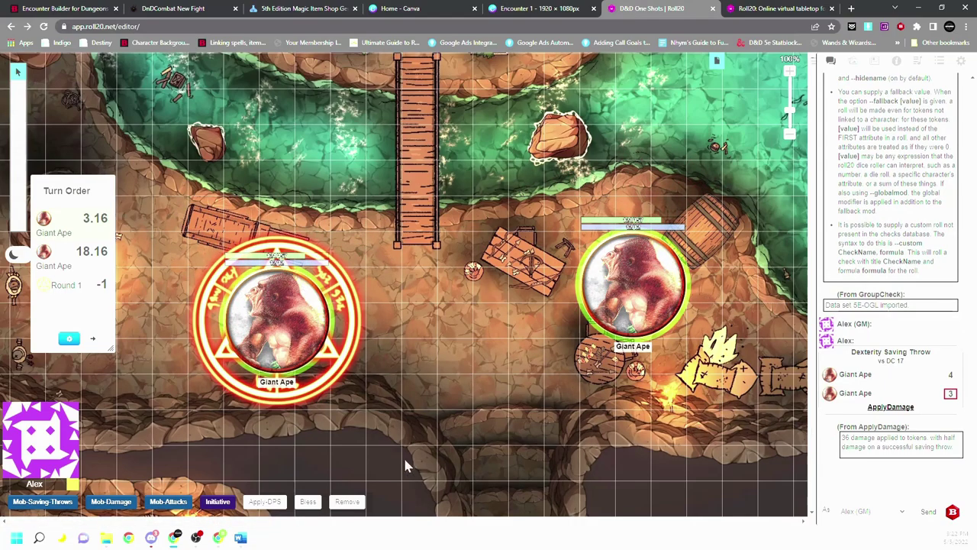
# Step: Start Apply-DPS for only the Giant Ape token beside the barrels, with a Dexterity save at DC 50
pyautogui.click(644, 291)
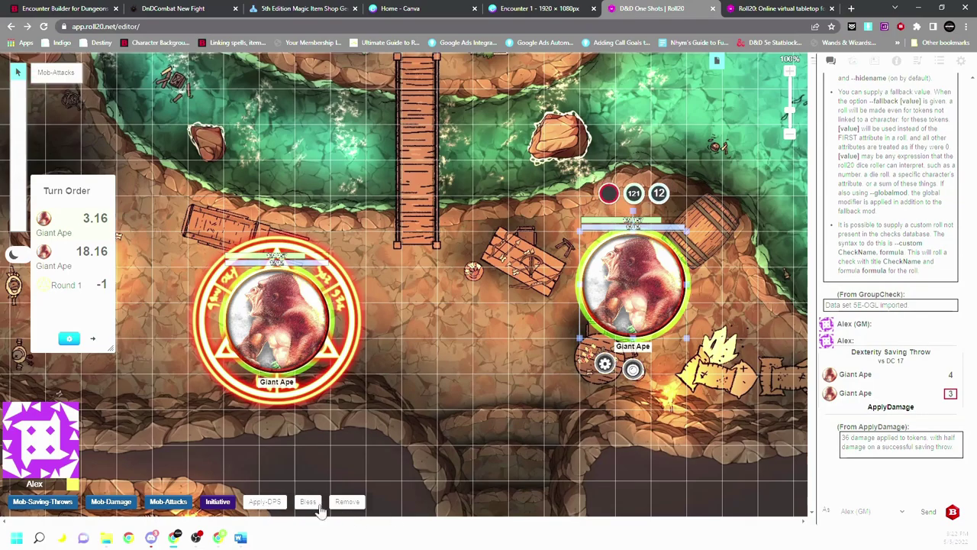
pyautogui.click(278, 502)
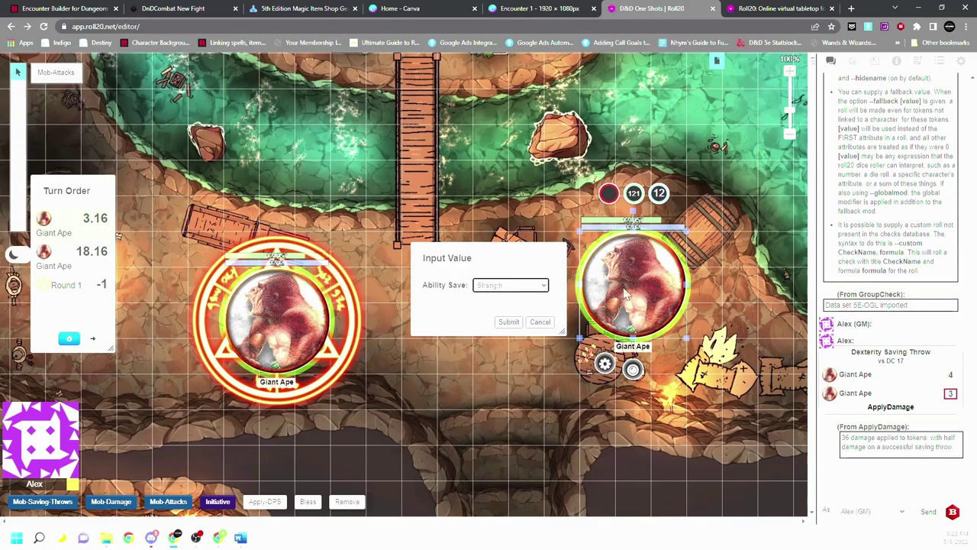
pyautogui.click(489, 287)
pyautogui.click(497, 313)
pyautogui.click(508, 322)
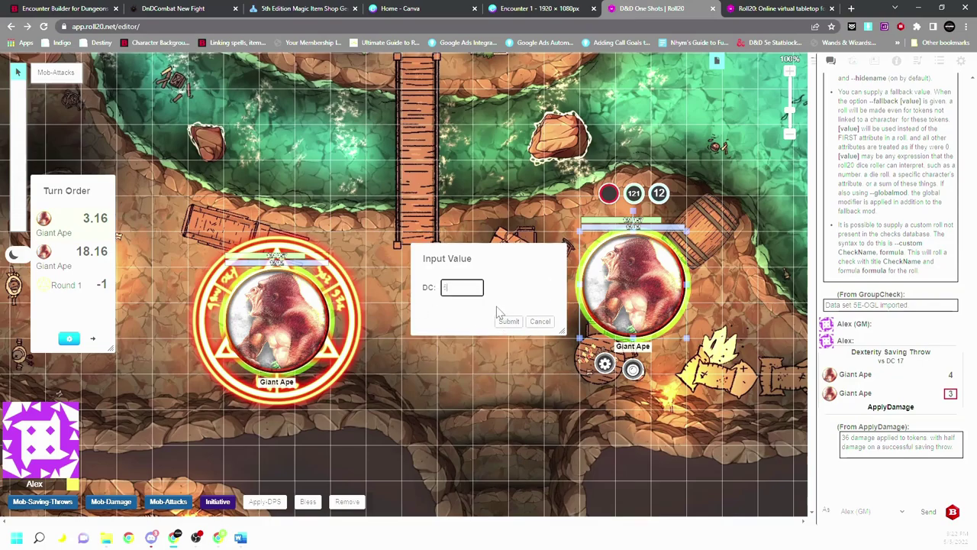
pyautogui.click(498, 324)
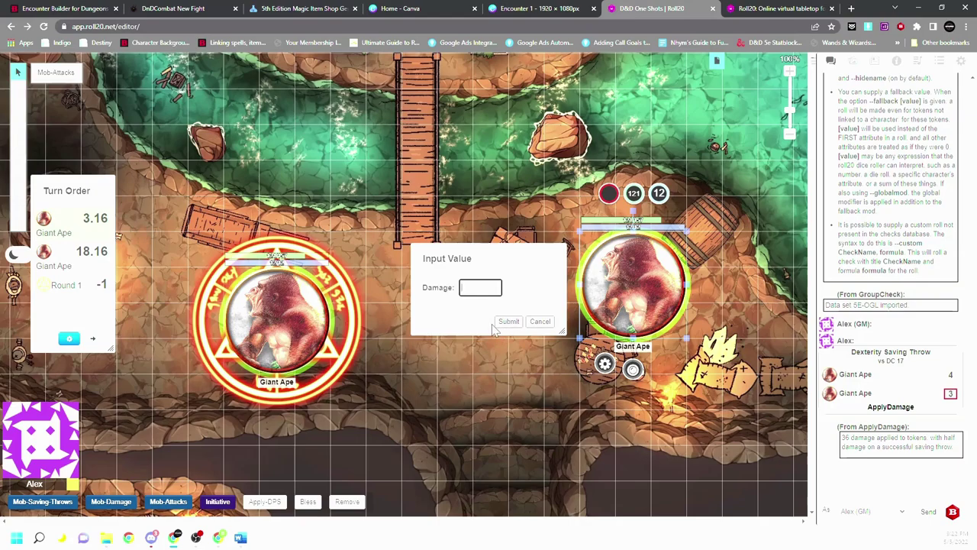
# Step: Submit 31 damage with half damage on a save and apply it to the selected Giant Ape
pyautogui.click(509, 322)
pyautogui.click(508, 322)
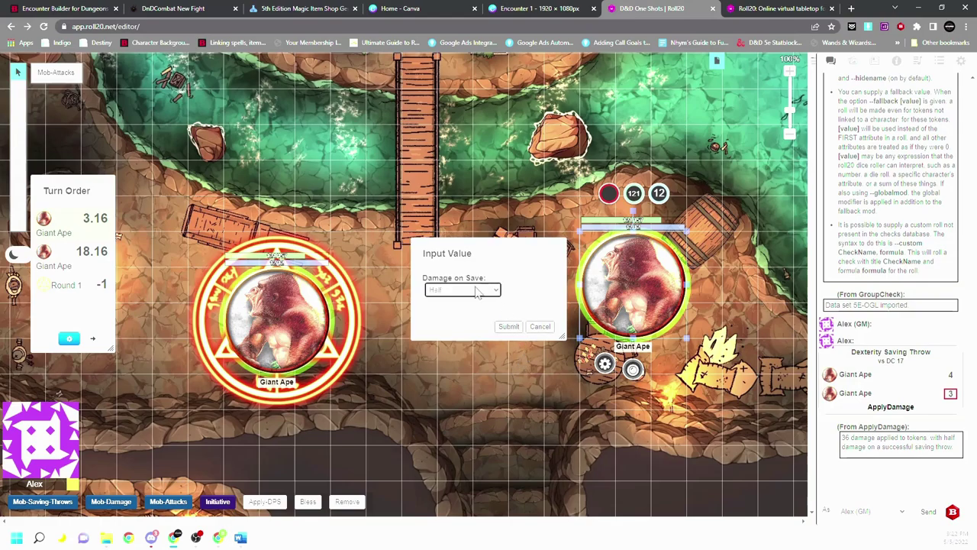
pyautogui.click(475, 291)
pyautogui.click(475, 300)
pyautogui.click(508, 326)
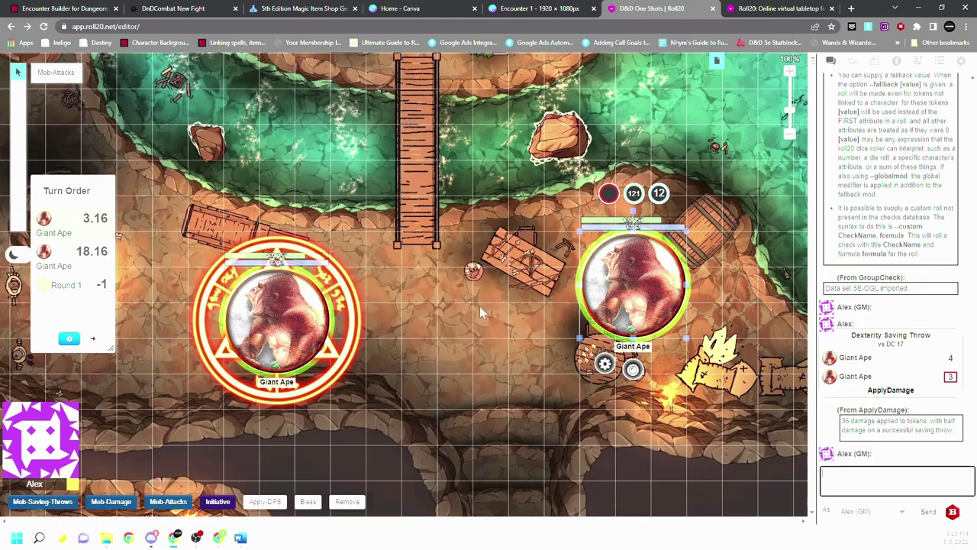
pyautogui.click(894, 452)
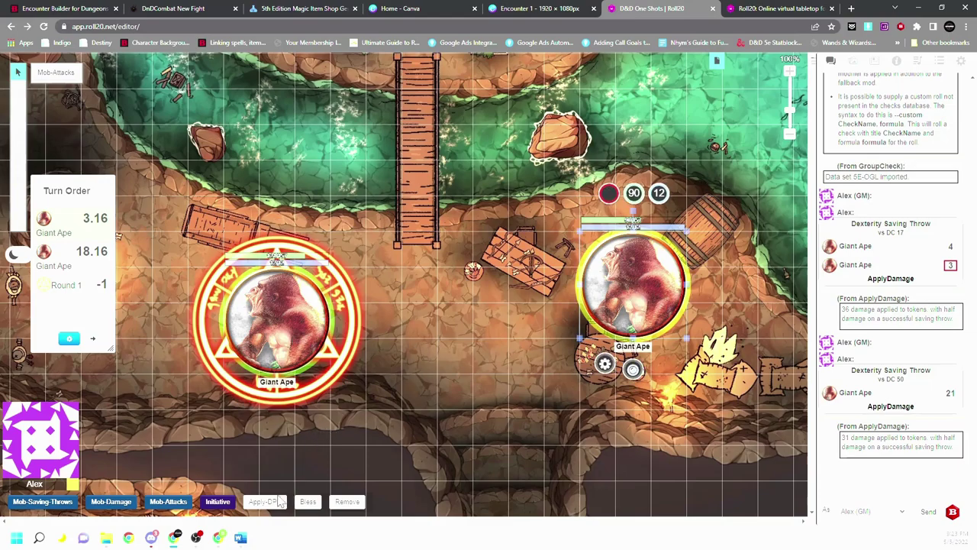
pyautogui.click(265, 502)
pyautogui.click(552, 324)
pyautogui.click(260, 333)
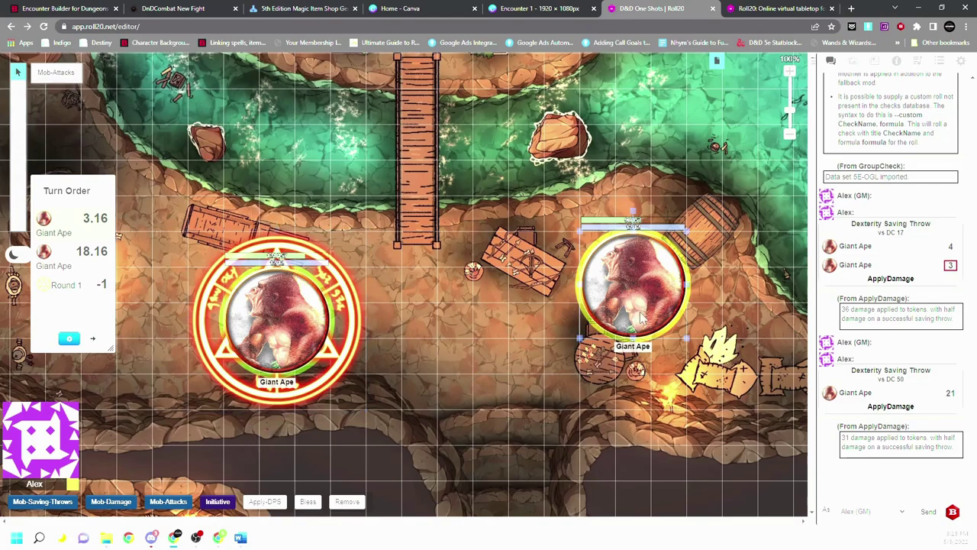
# Step: Restore both Giant Ape tokens' Bar 1 hit points to 157 and save the token settings
pyautogui.keyDown('shift'); pyautogui.click(611, 305); pyautogui.keyUp('shift')
pyautogui.click(213, 349)
pyautogui.click(685, 298)
pyautogui.click(518, 330)
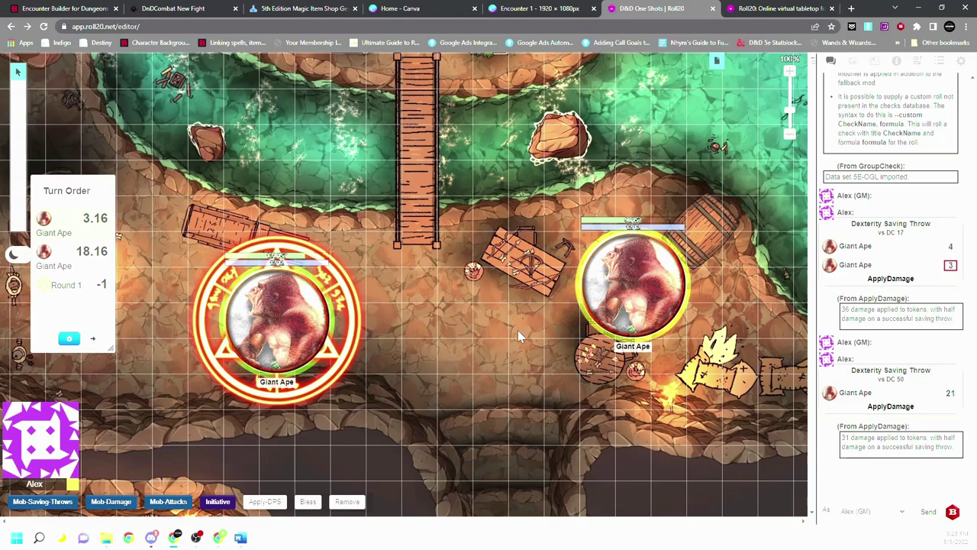
pyautogui.doubleClick(644, 245)
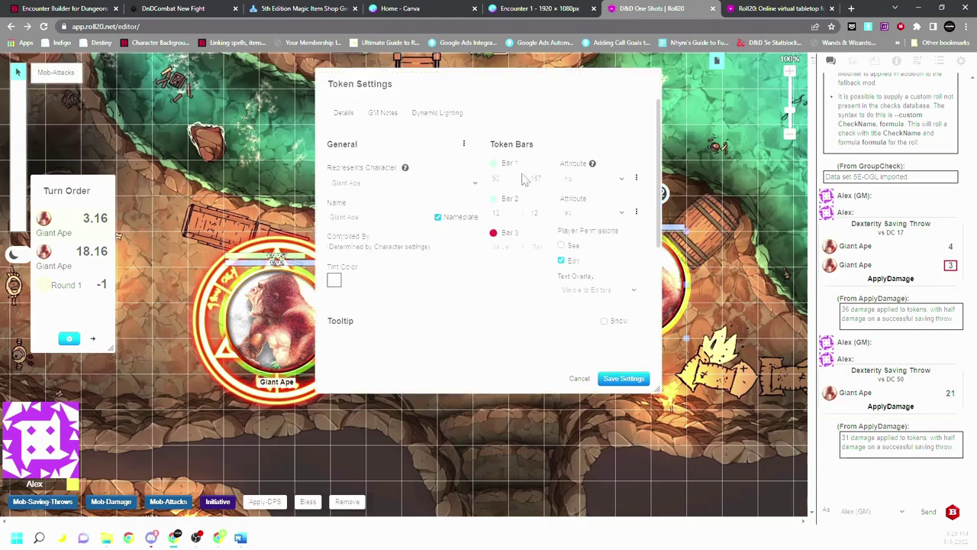
pyautogui.click(623, 378)
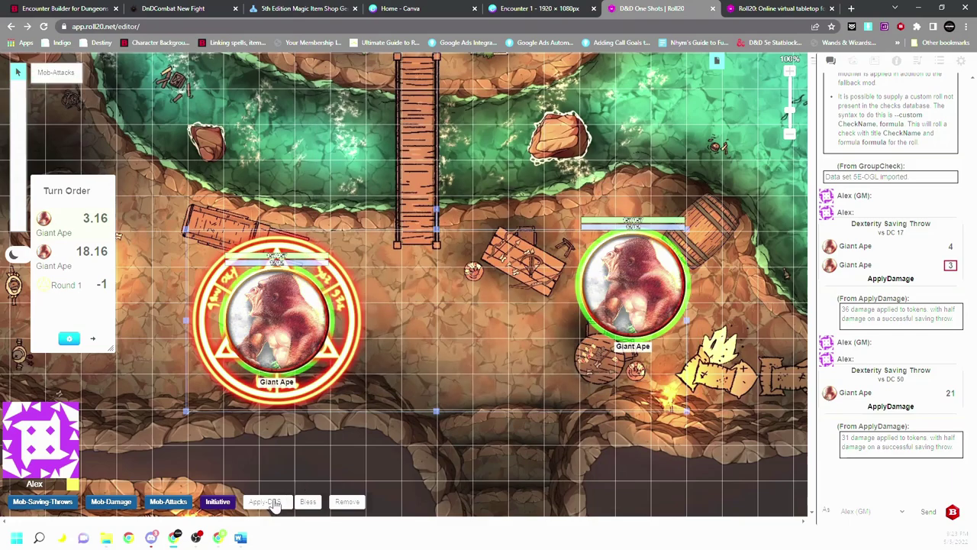
pyautogui.click(264, 501)
pyautogui.click(508, 286)
pyautogui.click(513, 331)
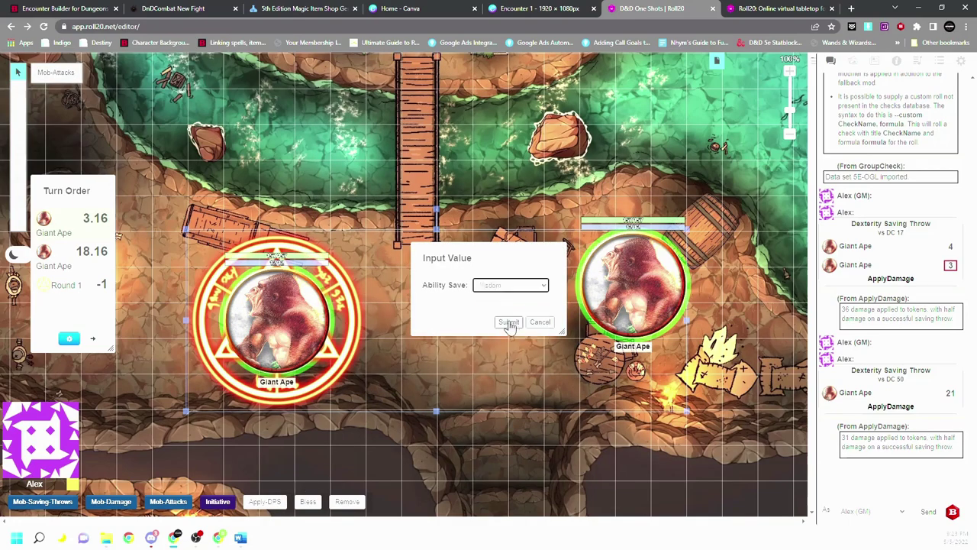
pyautogui.click(508, 321)
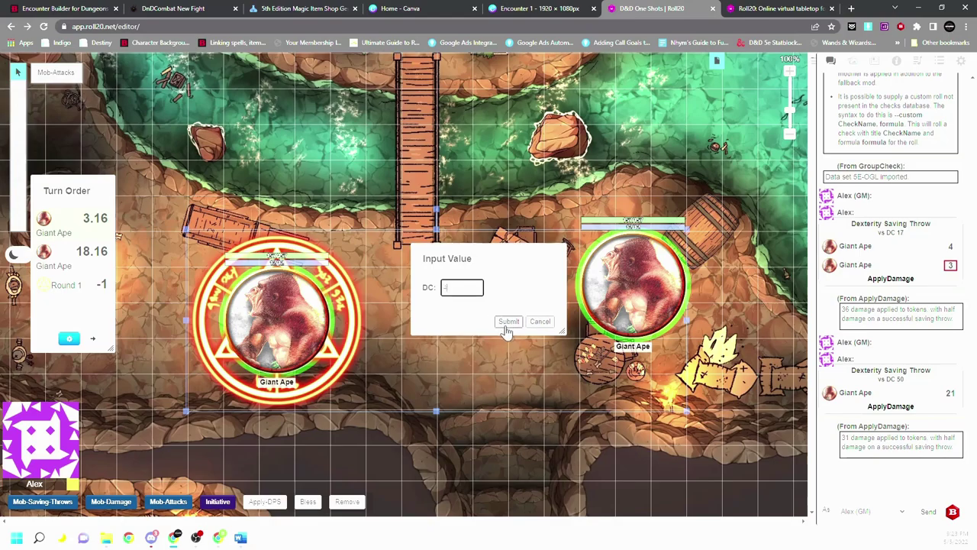
pyautogui.click(507, 322)
pyautogui.click(541, 321)
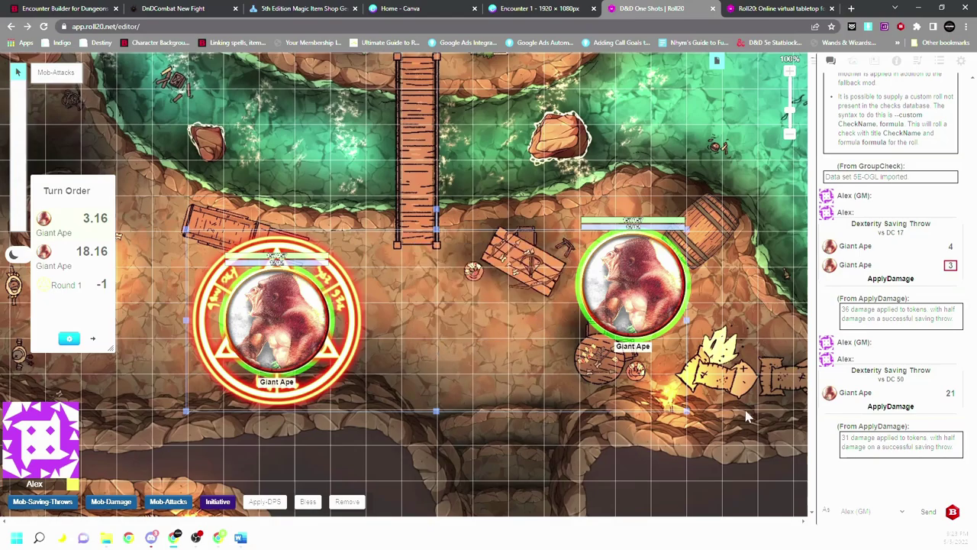
# Step: Run Apply-DPS on both Giant Apes with a Constitution save, DC 17 and 40 damage, halved on a save, and apply the damage
pyautogui.moveTo(649, 416); pyautogui.dragTo(271, 283)
pyautogui.click(264, 502)
pyautogui.click(504, 285)
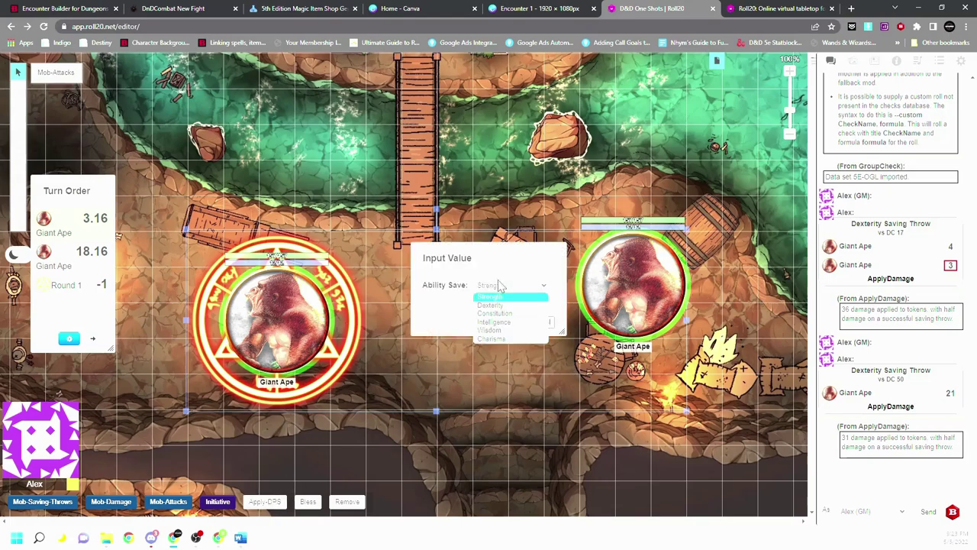
pyautogui.click(505, 315)
pyautogui.click(506, 324)
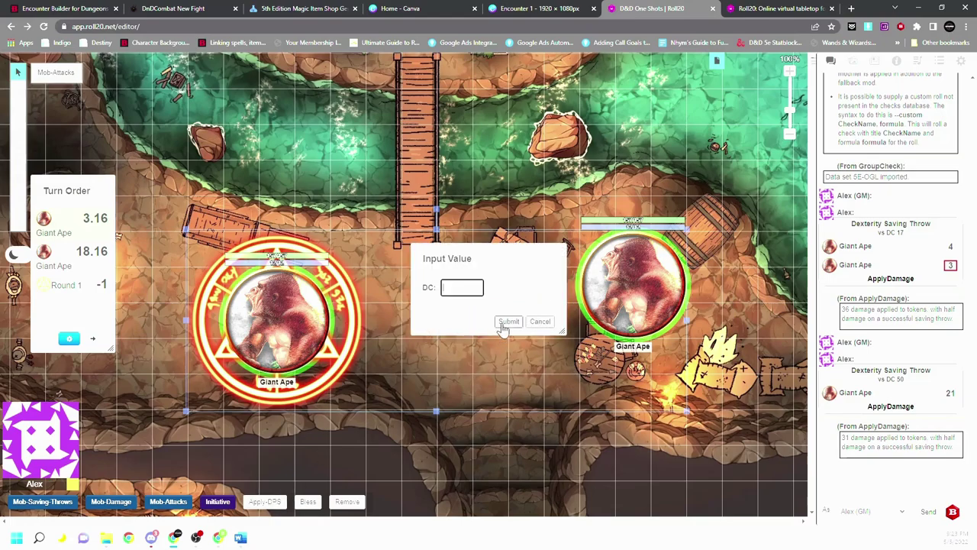
pyautogui.write('15')
pyautogui.click(508, 321)
pyautogui.write('40')
pyautogui.click(509, 321)
pyautogui.click(508, 329)
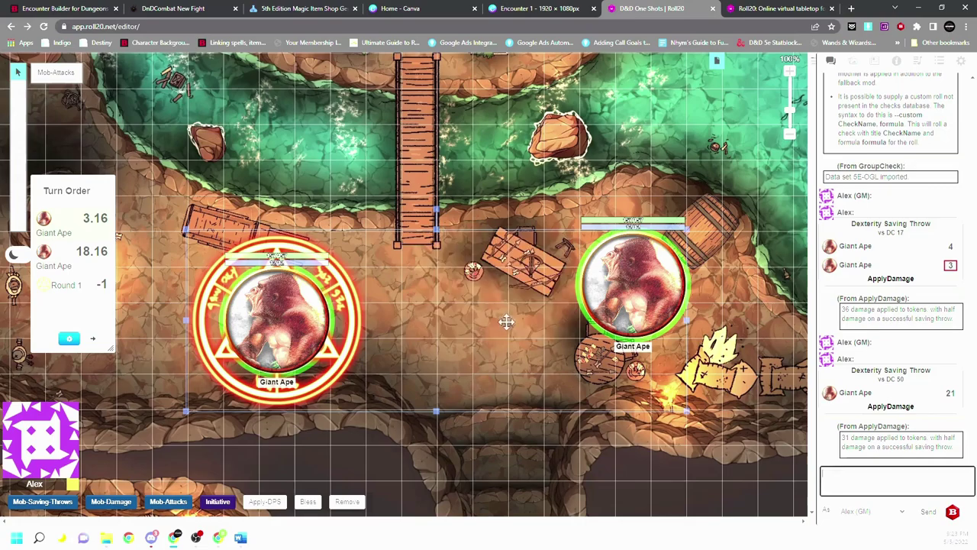
pyautogui.click(894, 451)
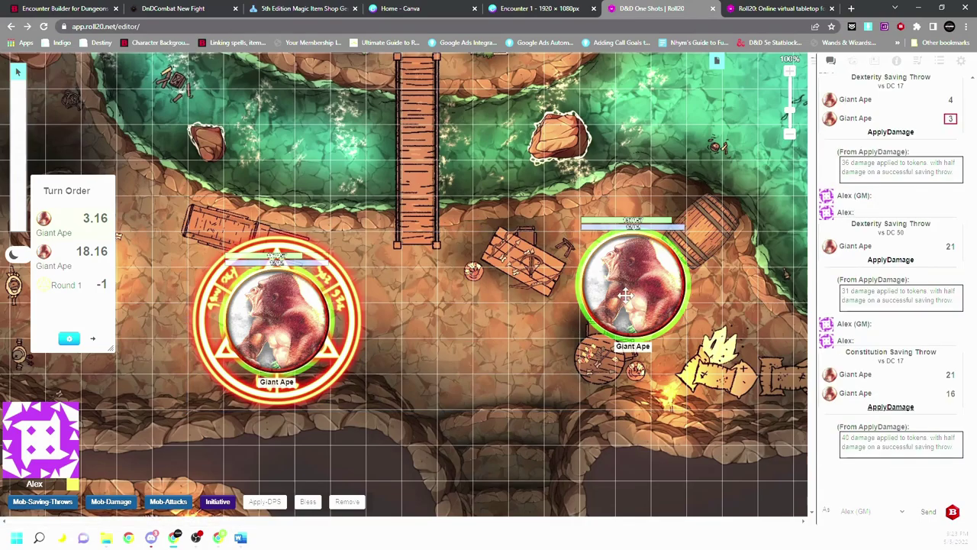
# Step: Restore both Giant Apes' hit points to 157 and apply the 40 damage from the Constitution save again
pyautogui.doubleClick(602, 283)
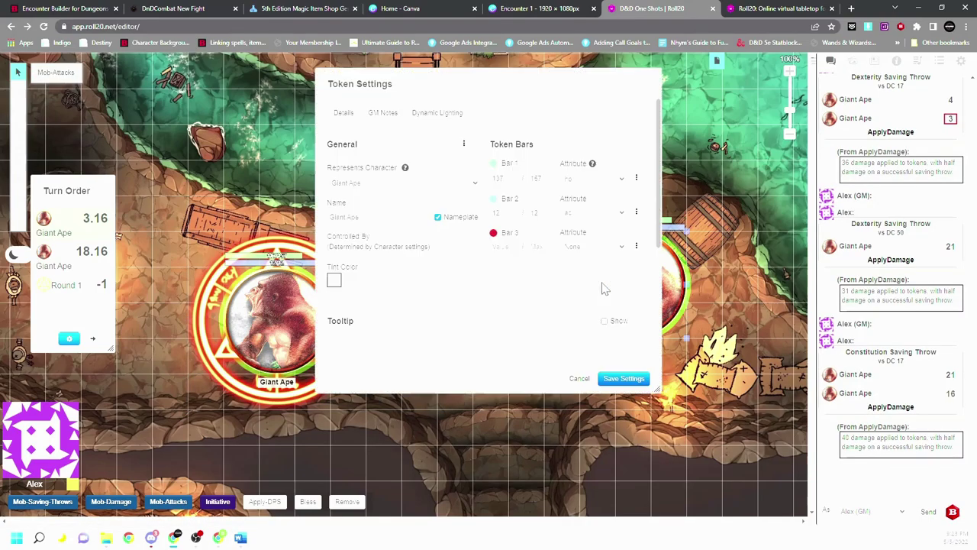
pyautogui.click(504, 178)
pyautogui.click(624, 379)
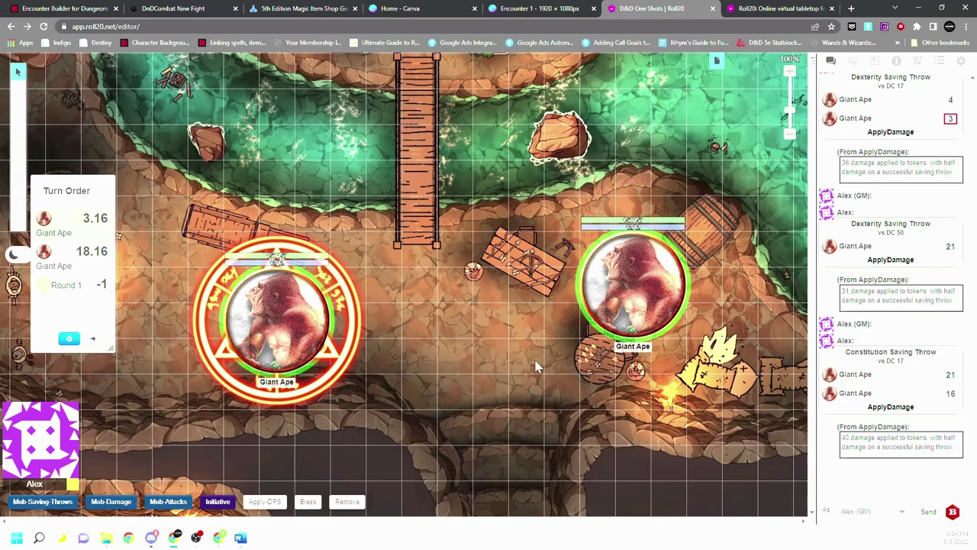
pyautogui.click(891, 407)
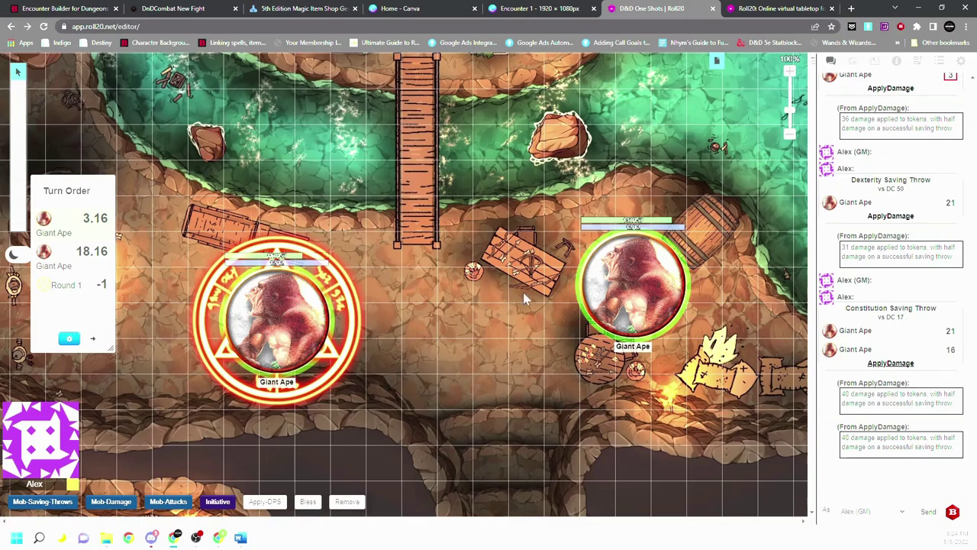
# Step: Reset the Bar 1 hit points of both Giant Ape tokens to 157
pyautogui.doubleClick(322, 319)
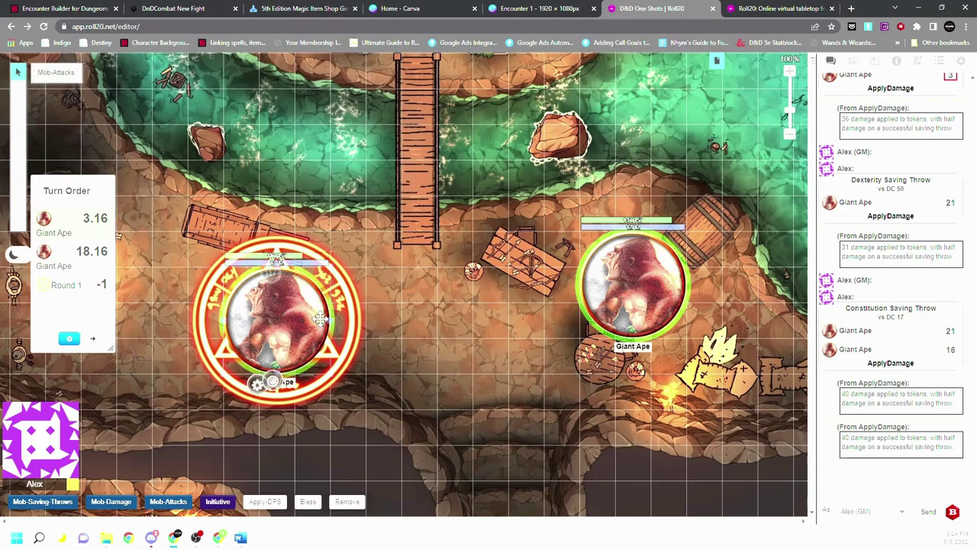
pyautogui.click(503, 178)
pyautogui.write('19')
pyautogui.click(622, 378)
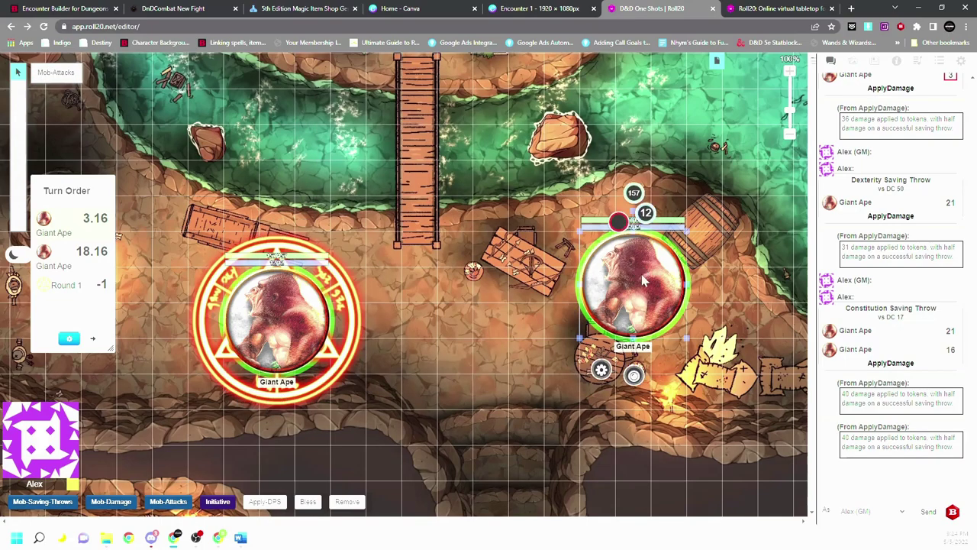
pyautogui.click(578, 378)
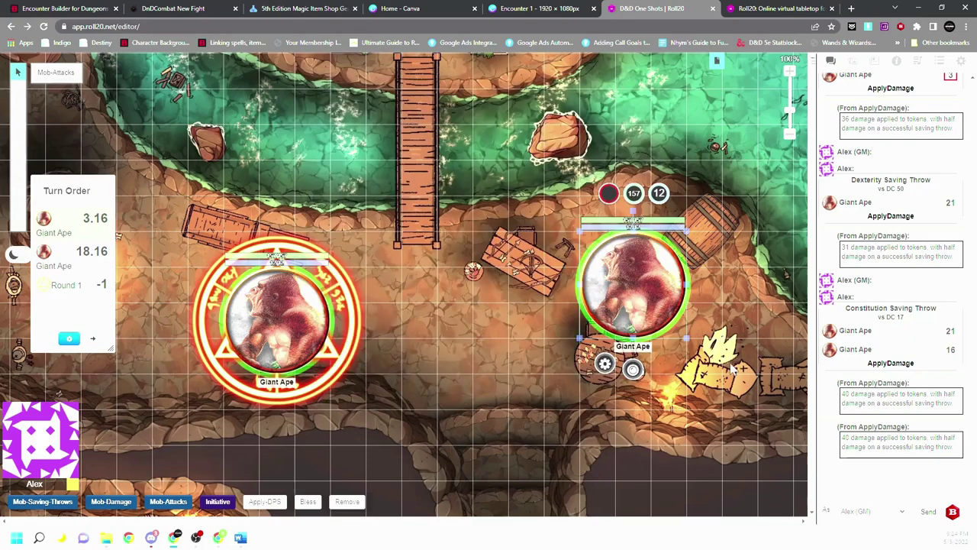
# Step: Move the Alexander The Great token up to the passage just below the Orcs' room
pyautogui.click(940, 61)
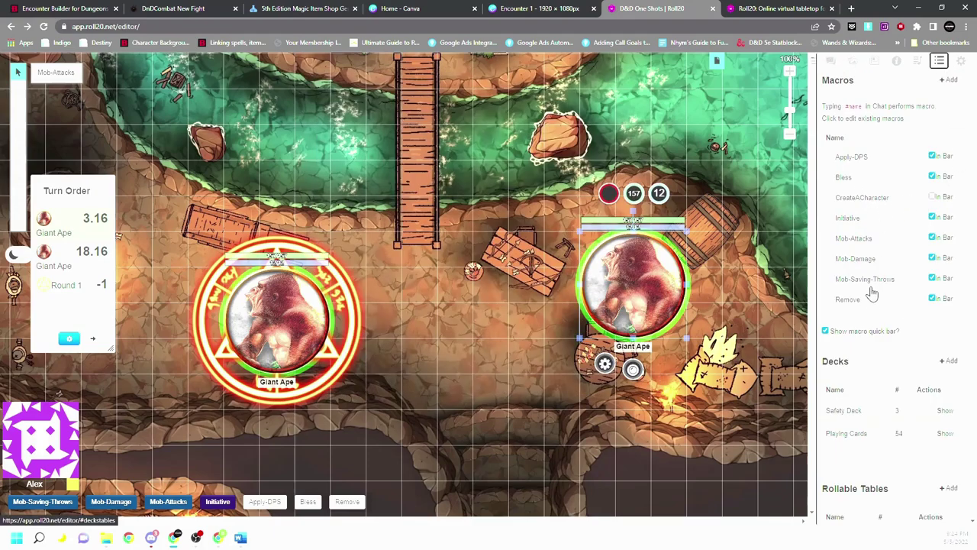
pyautogui.scroll(-10, 551, 310)
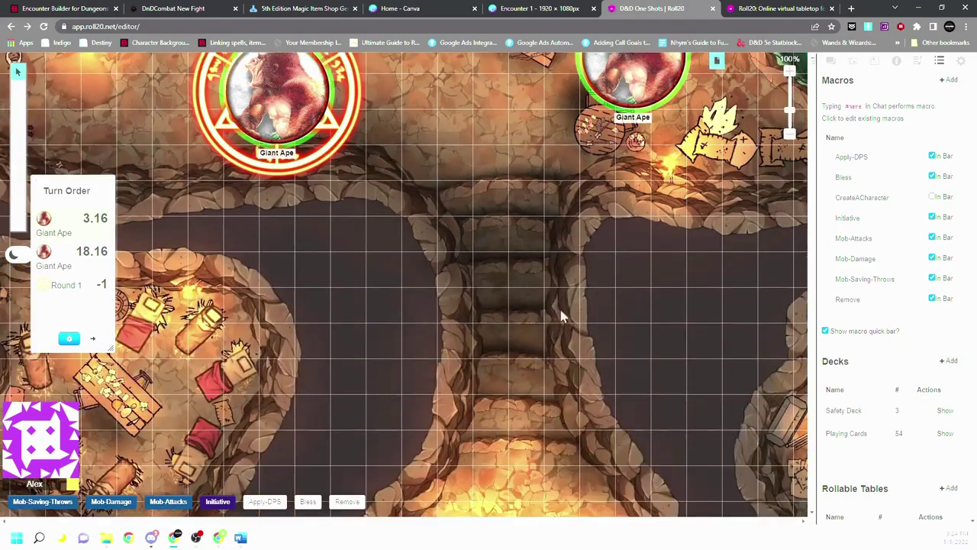
pyautogui.scroll(-6, 534, 346)
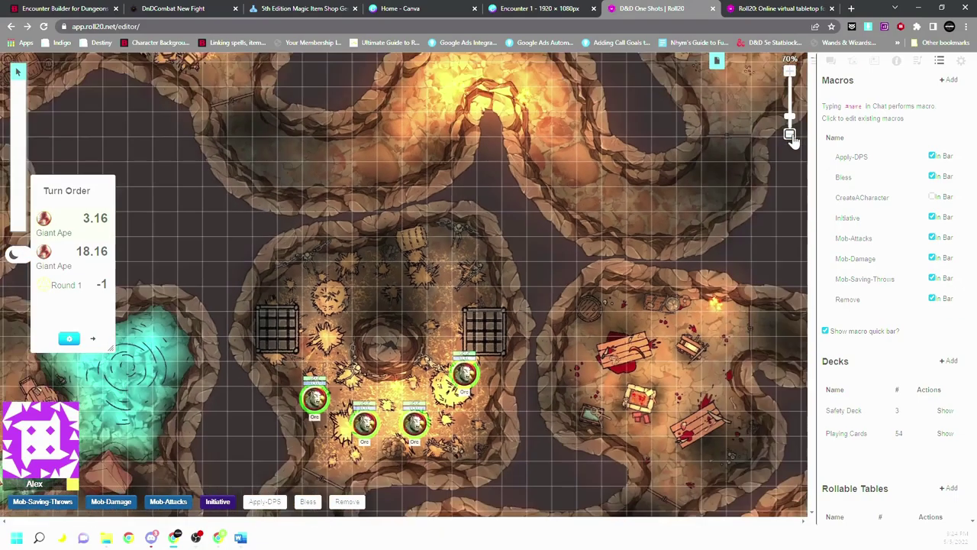
pyautogui.scroll(-3, 473, 285)
pyautogui.scroll(5, 412, 229)
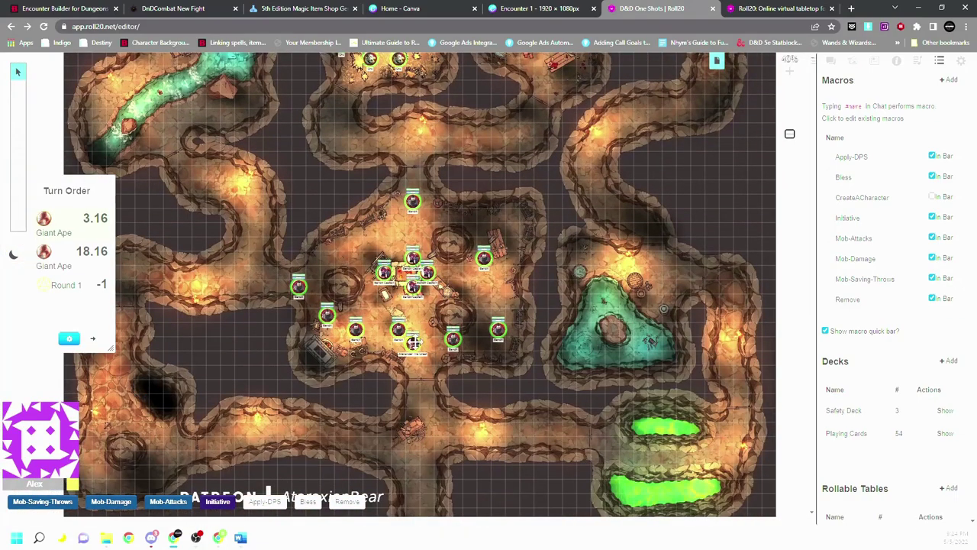
pyautogui.moveTo(367, 126); pyautogui.dragTo(334, 93)
pyautogui.scroll(4, 412, 252)
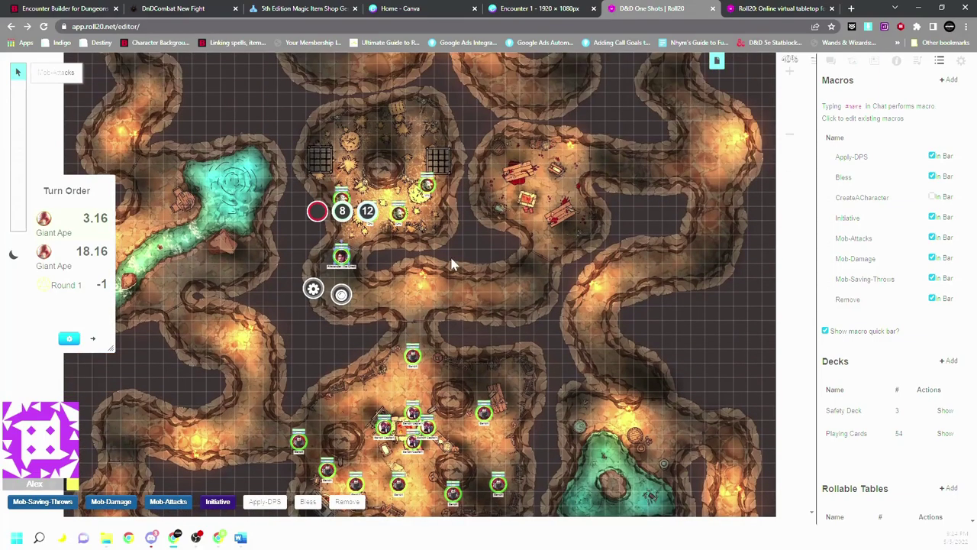
# Step: Run the Bless macro targeting Alexander The Great and the two Orcs standing side by side
pyautogui.click(307, 504)
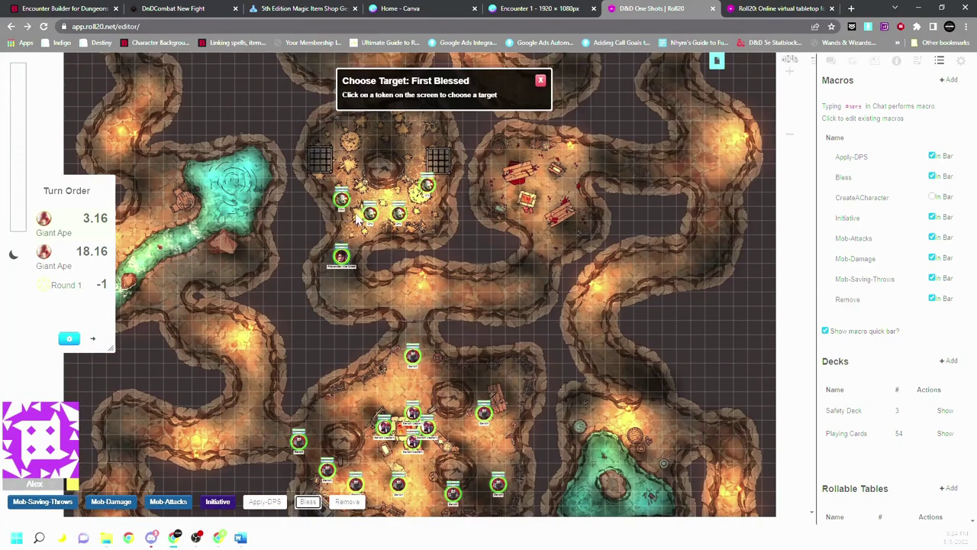
pyautogui.click(341, 256)
pyautogui.click(369, 213)
pyautogui.click(398, 213)
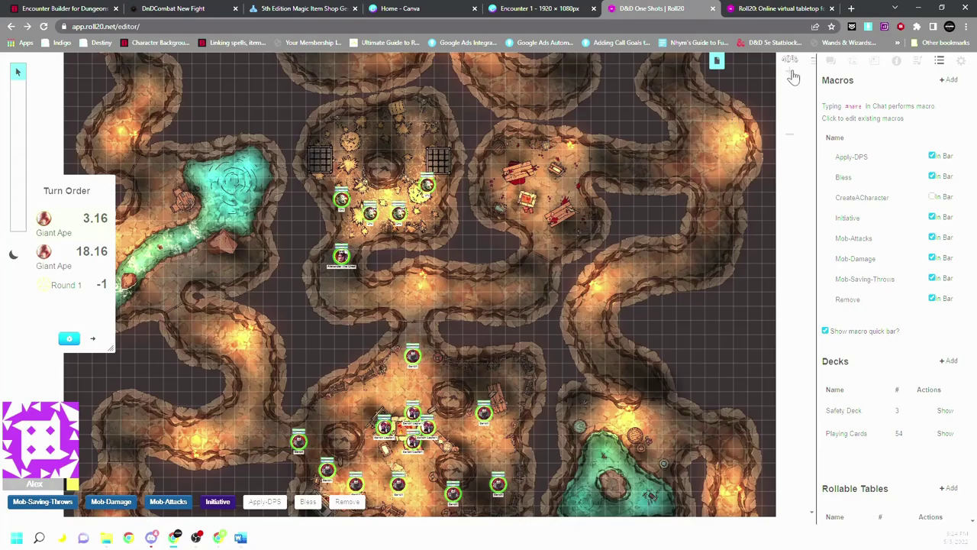
# Step: Lower Alexander The Great's hit points to 7 to trigger a concentration save, and restore them to 8
pyautogui.scroll(7, 574, 271)
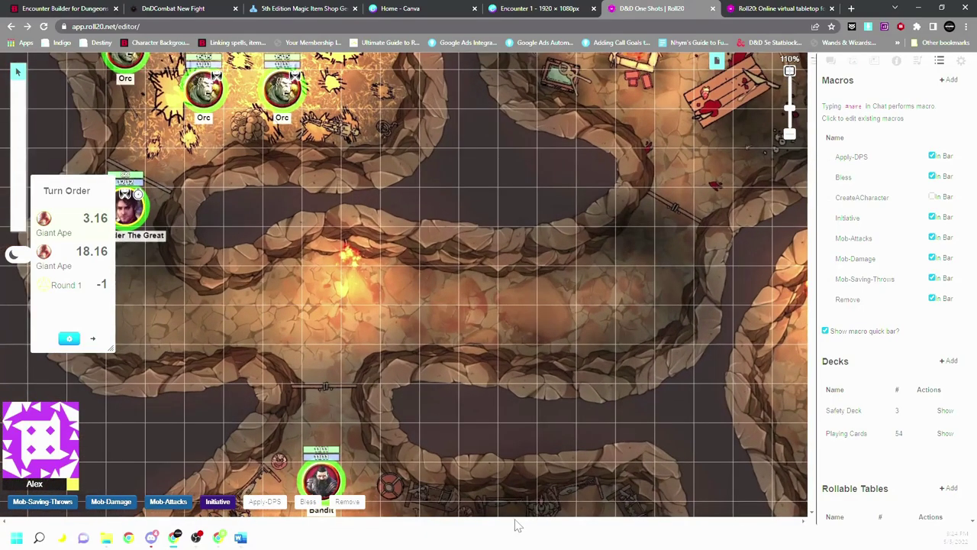
pyautogui.moveTo(344, 236); pyautogui.dragTo(591, 310)
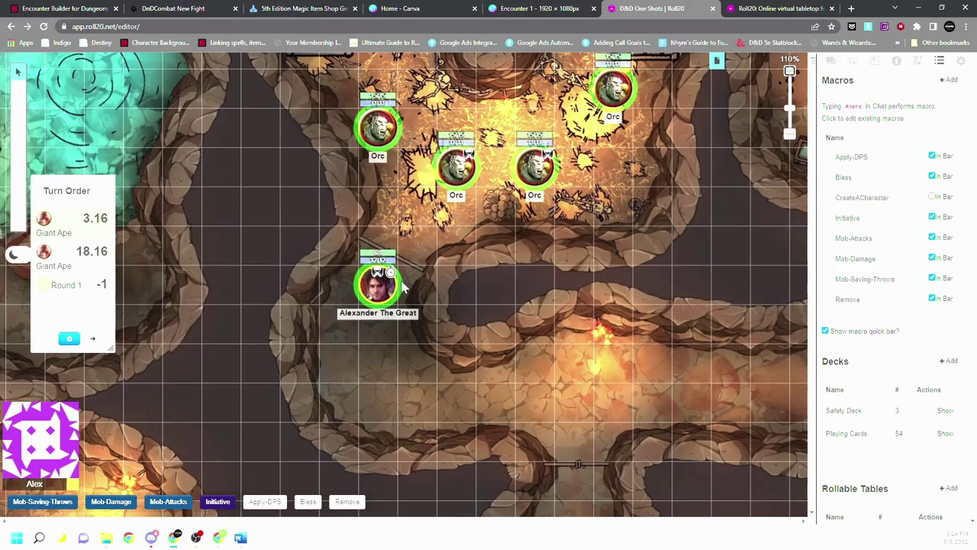
pyautogui.click(831, 60)
pyautogui.doubleClick(378, 284)
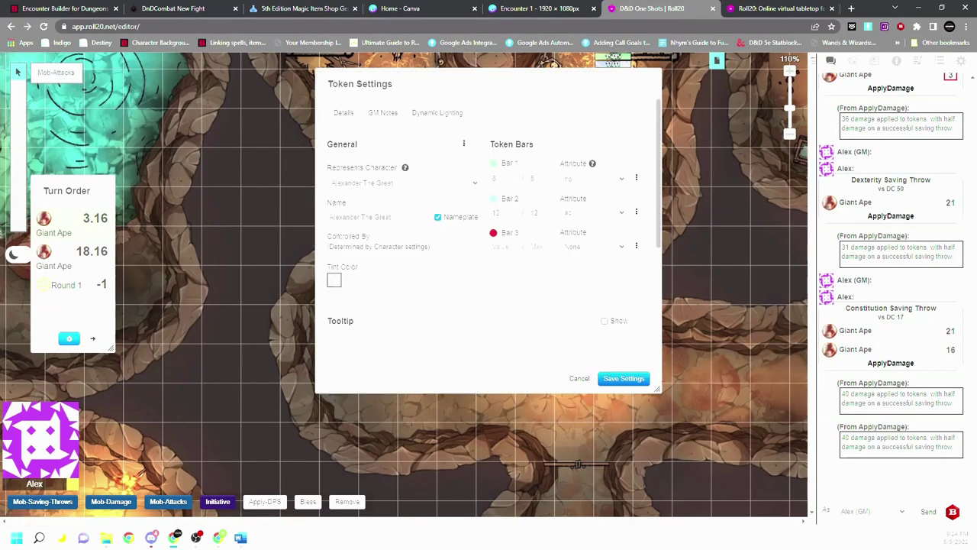
pyautogui.click(632, 374)
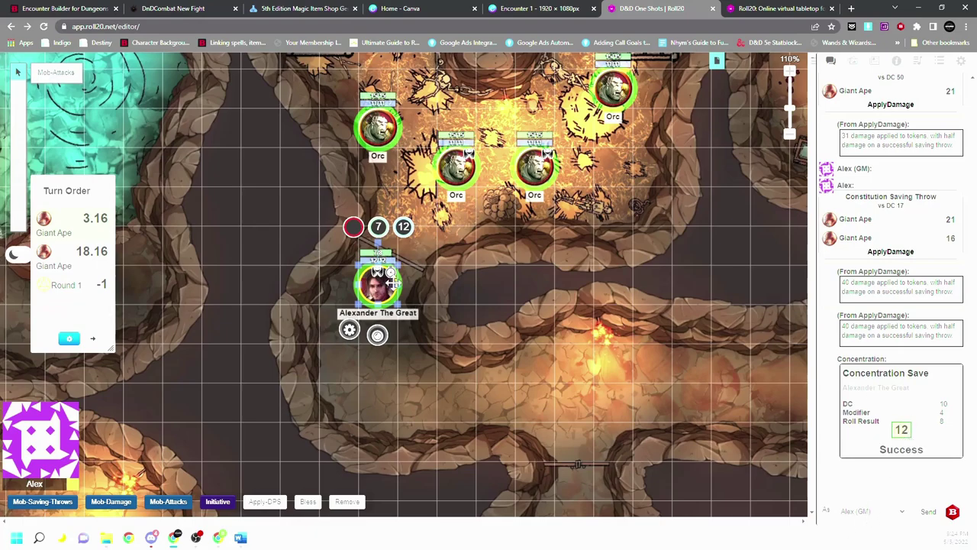
pyautogui.doubleClick(410, 272)
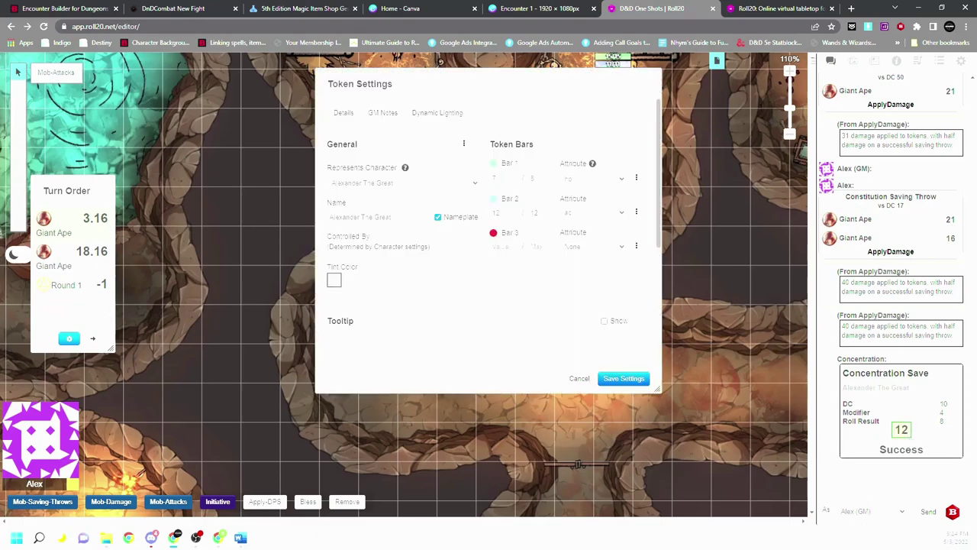
pyautogui.click(623, 378)
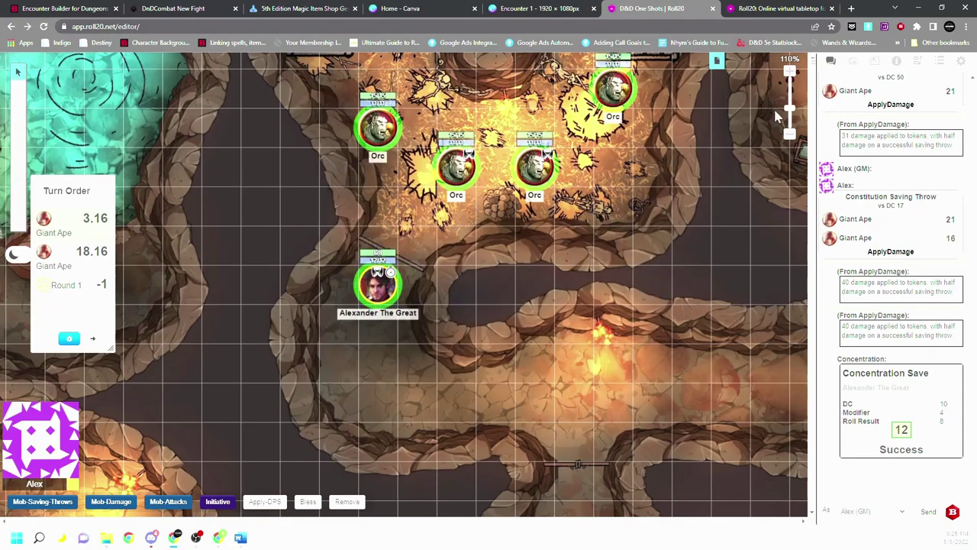
# Step: Run the Remove macro on Alexander The Great and the two blessed Orcs to clear their Bless markers
pyautogui.moveTo(598, 369); pyautogui.dragTo(347, 95)
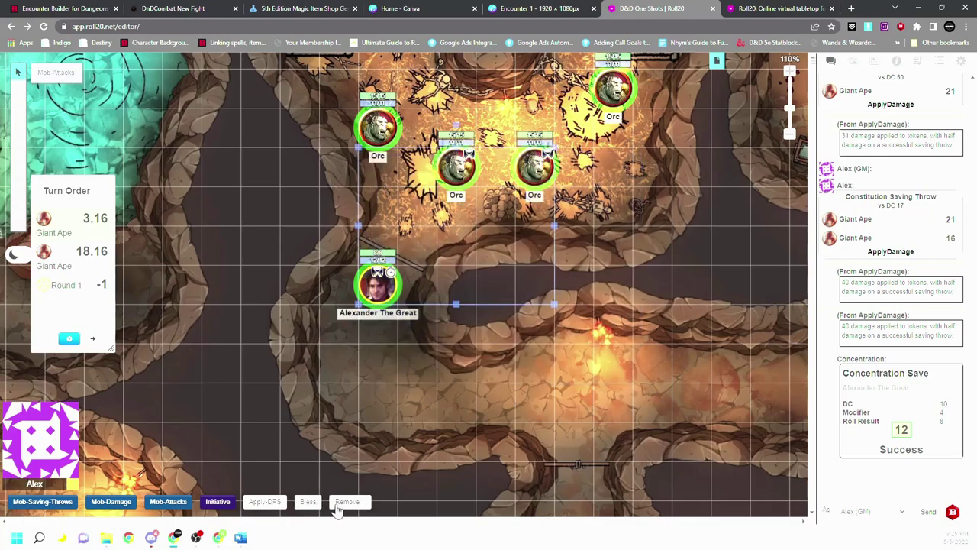
pyautogui.click(348, 502)
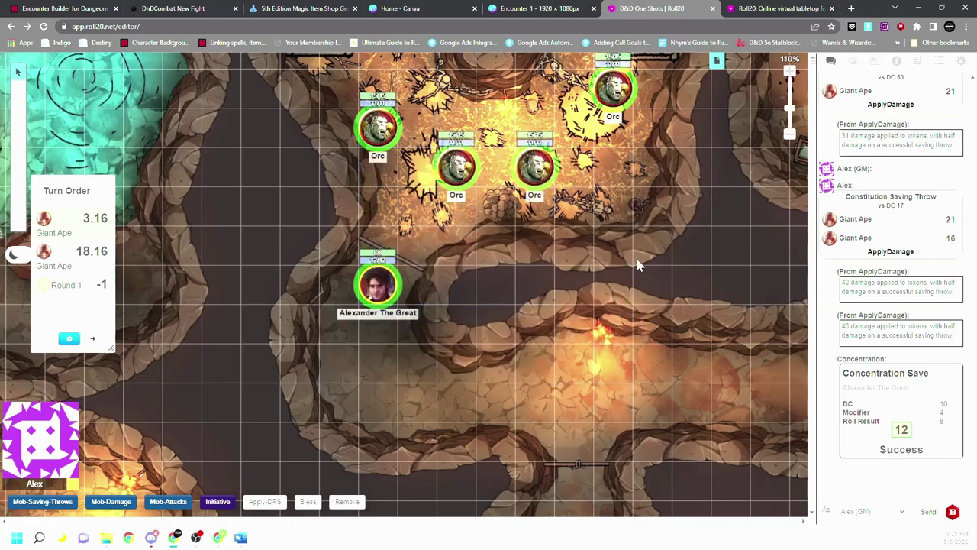
# Step: Color the Apply-DPS macro in the quick bar red
pyautogui.click(790, 136)
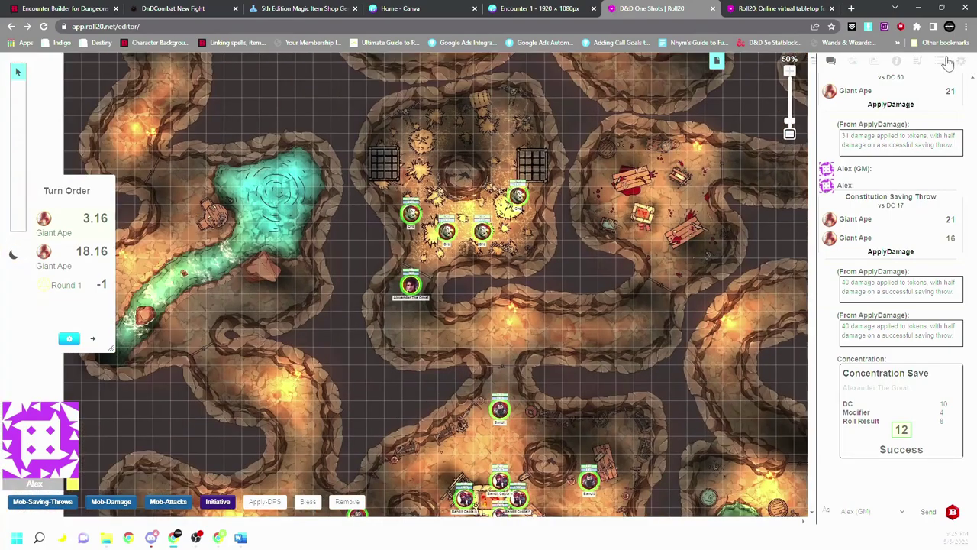
pyautogui.click(946, 62)
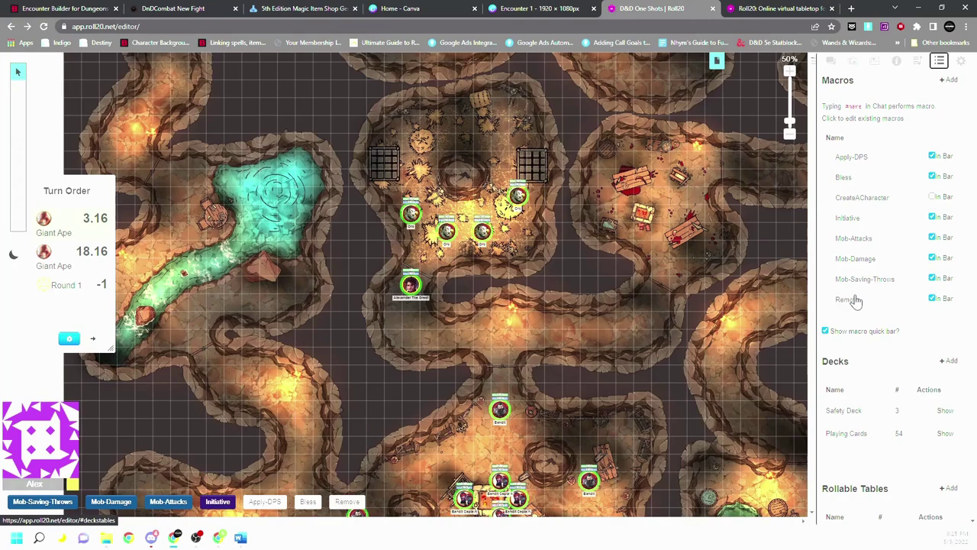
pyautogui.rightClick(261, 504)
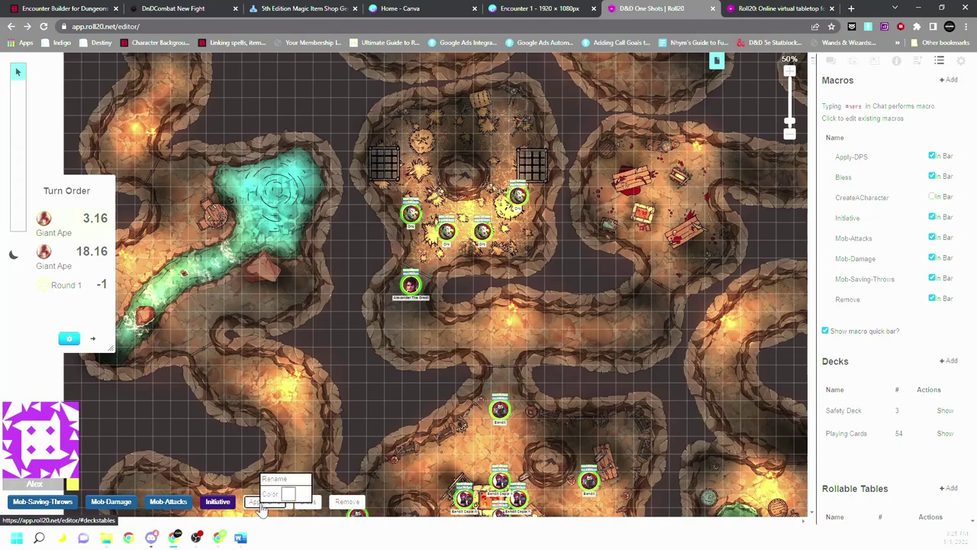
pyautogui.click(288, 494)
pyautogui.click(283, 429)
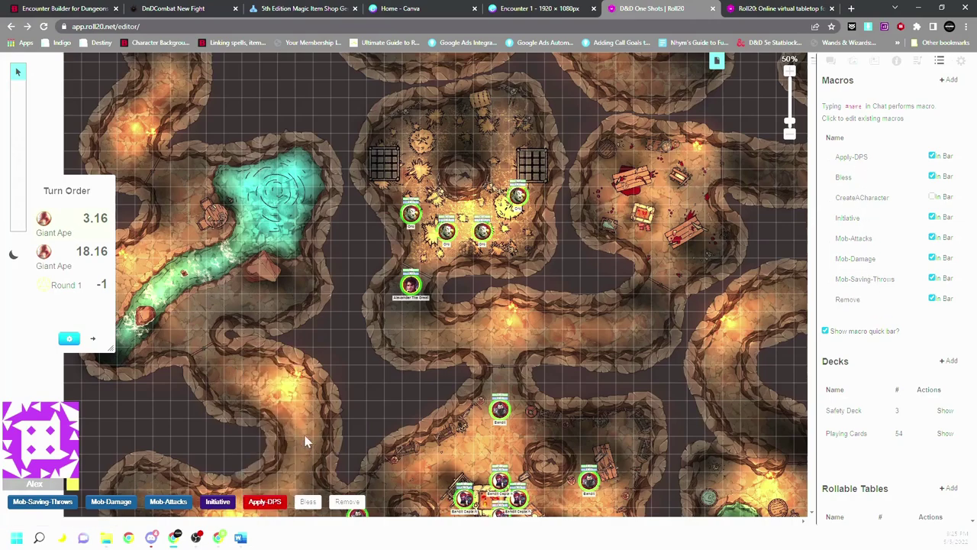
# Step: Color the Bless macro in the quick bar yellow and try to set a color for the Remove macro
pyautogui.rightClick(306, 504)
pyautogui.click(329, 494)
pyautogui.click(313, 433)
pyautogui.rightClick(349, 504)
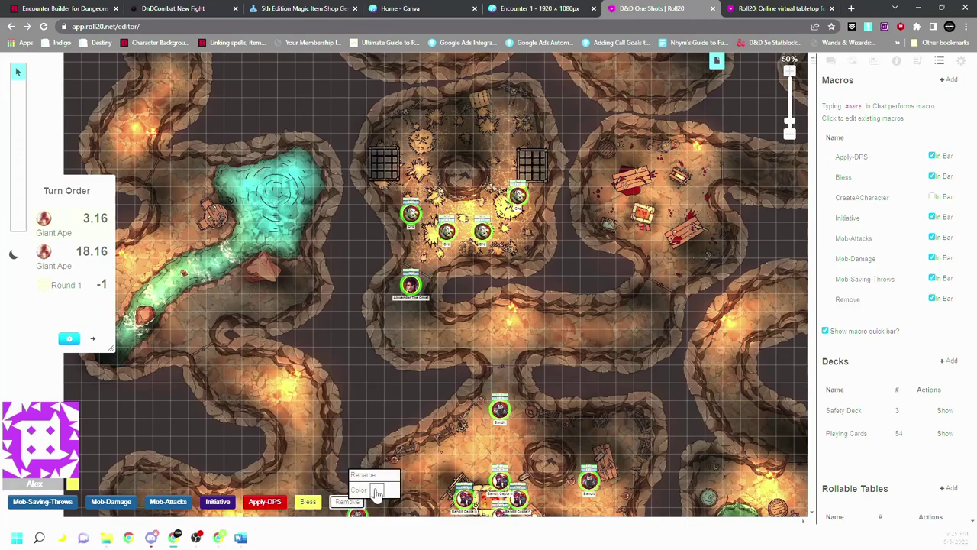
pyautogui.click(332, 427)
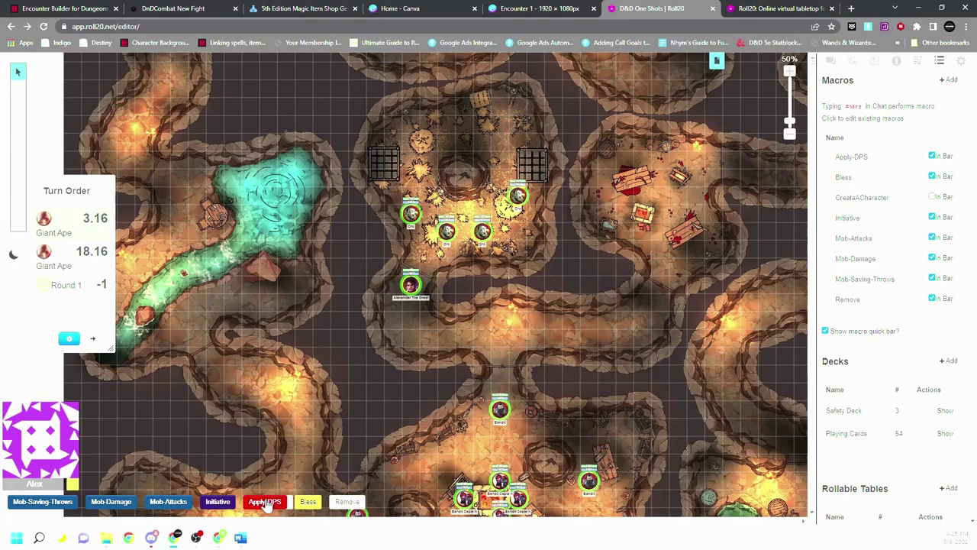
# Step: Reorder the macro quick bar so Initiative and Apply-DPS come last, after Bless and Remove
pyautogui.moveTo(274, 506); pyautogui.dragTo(342, 501)
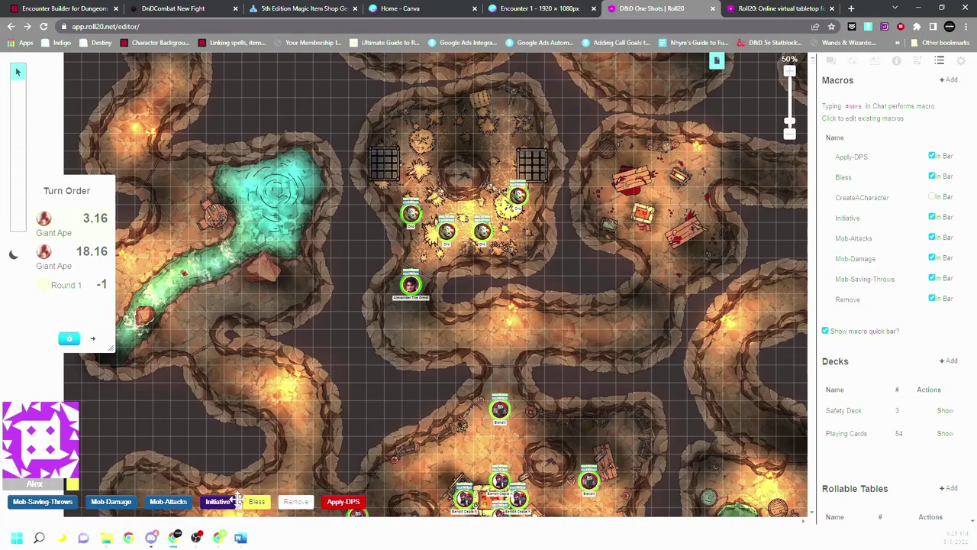
pyautogui.moveTo(241, 500); pyautogui.dragTo(313, 506)
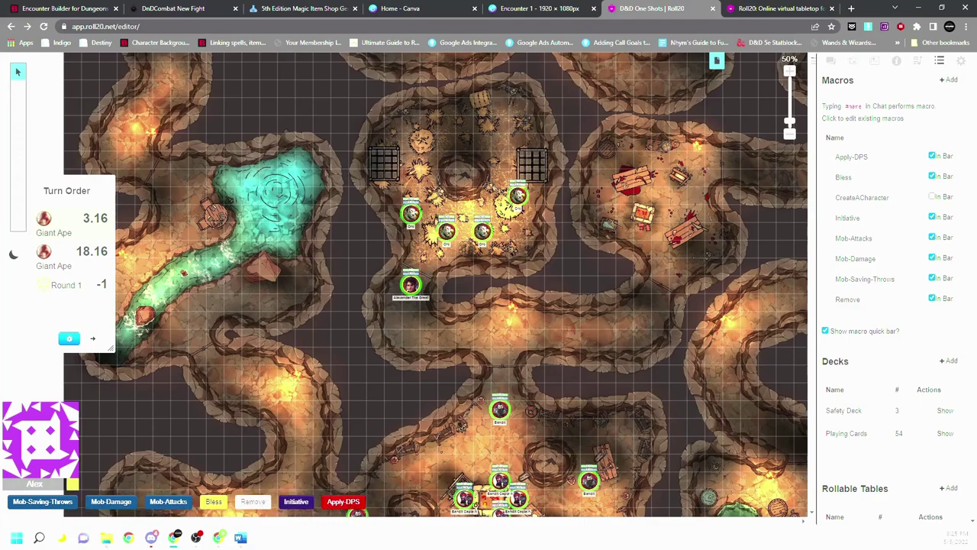
# Step: Skim the game's chat log and review the GroupCheck documentation on the API Scripts page
pyautogui.click(830, 64)
pyautogui.scroll(10, 910, 302)
pyautogui.scroll(-5, 893, 305)
pyautogui.click(790, 8)
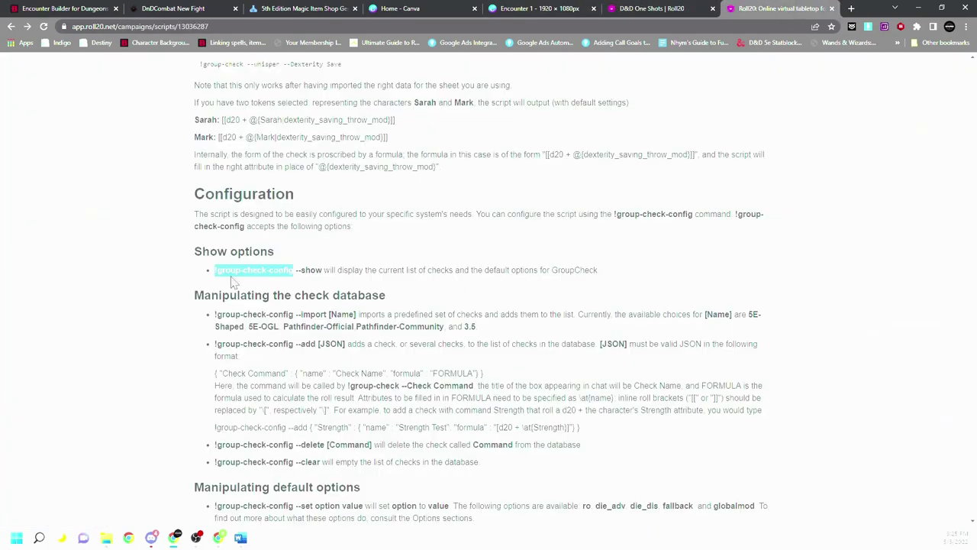
pyautogui.scroll(7, 252, 278)
pyautogui.scroll(-3, 271, 274)
pyautogui.scroll(-3, 271, 273)
pyautogui.scroll(6, 338, 336)
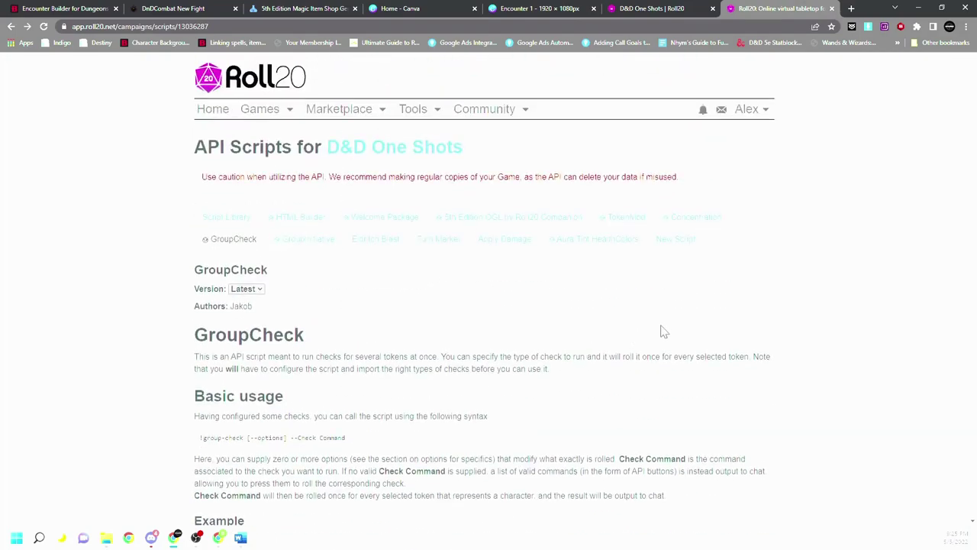
# Step: Look through the TokenMod, Aura/Tint HealthColors, Apply Damage, Turn Marker and GroupInitiative script pages
pyautogui.click(624, 218)
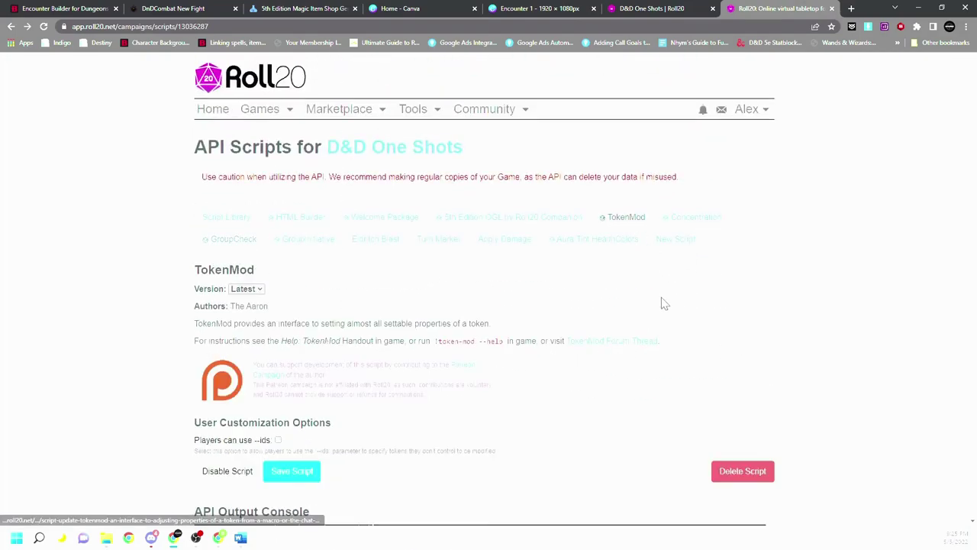
pyautogui.click(561, 241)
pyautogui.click(507, 243)
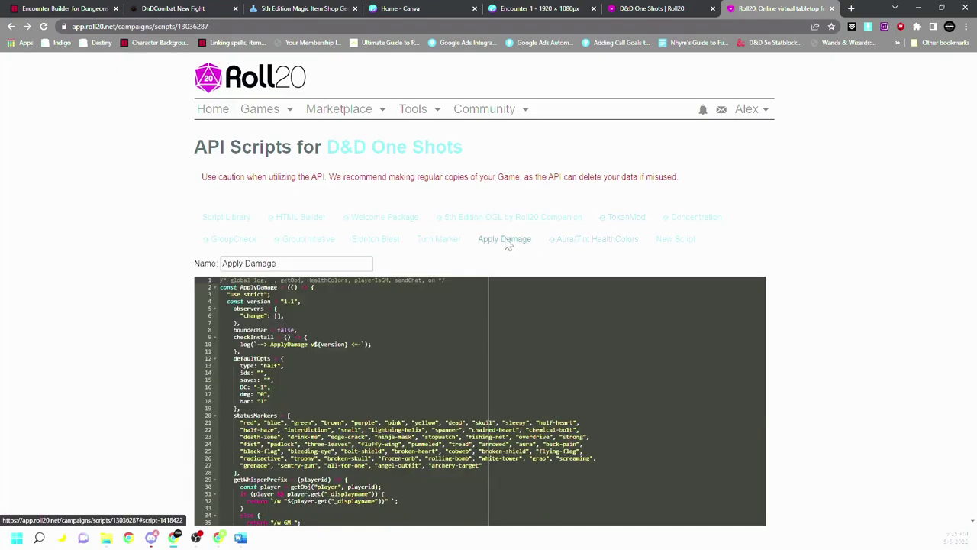
pyautogui.click(454, 241)
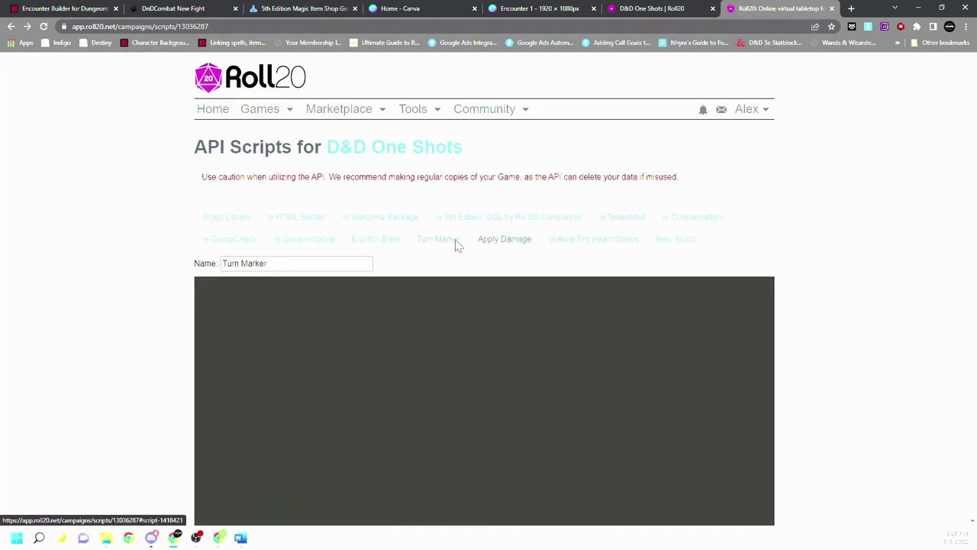
pyautogui.click(357, 245)
pyautogui.click(321, 245)
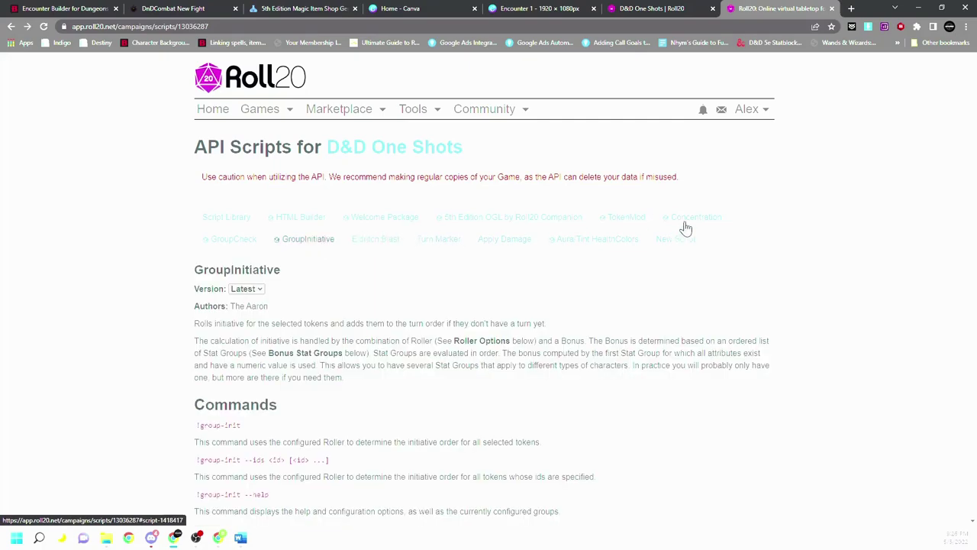
# Step: Review the Concentration, HTML Builder, TokenMod and Turn Marker scripts, and examine the menu command in the Aura/Tint HealthColors description
pyautogui.click(690, 220)
pyautogui.click(314, 219)
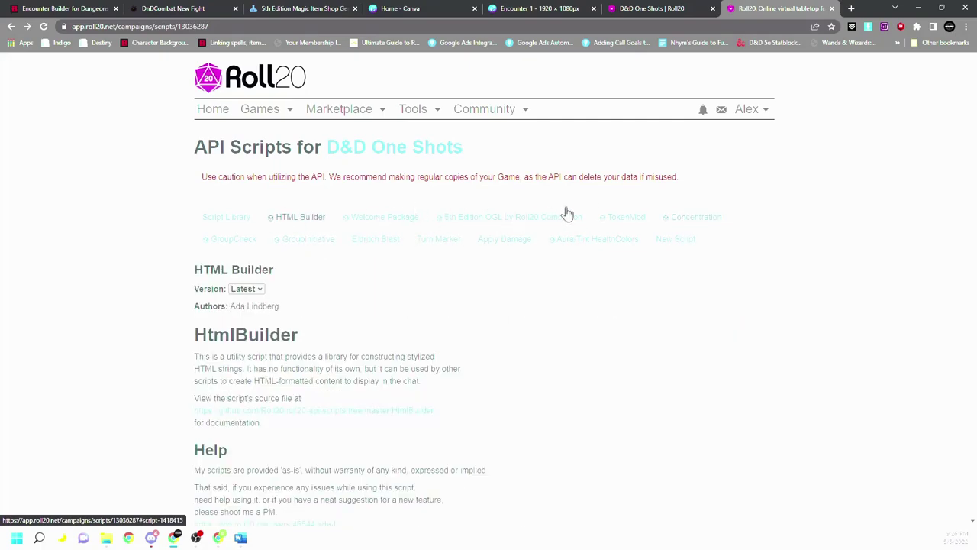
pyautogui.click(620, 217)
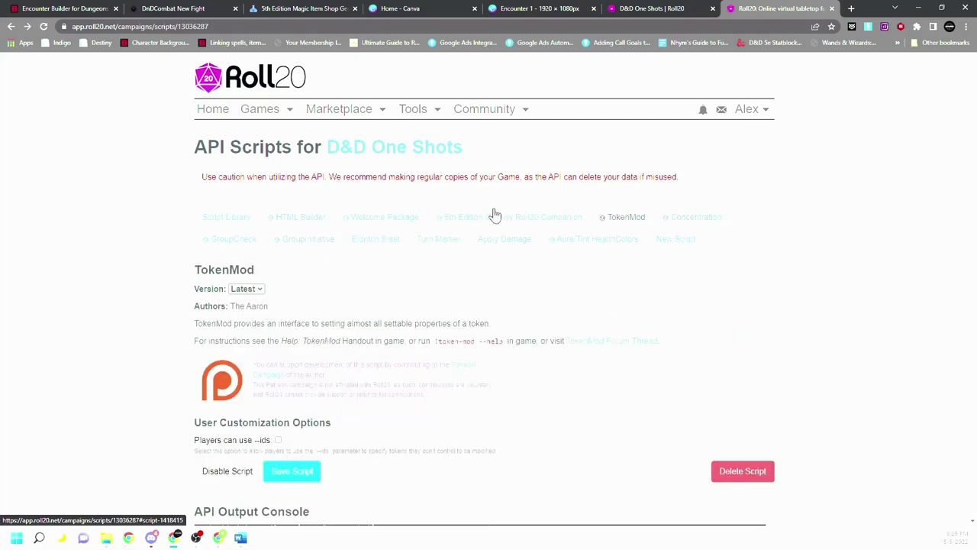
pyautogui.click(425, 243)
pyautogui.click(567, 241)
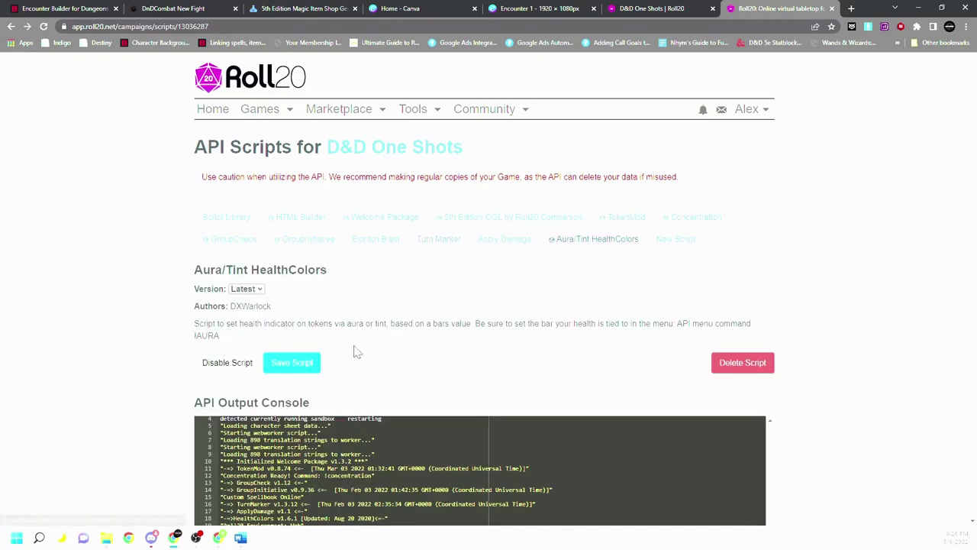
pyautogui.moveTo(196, 339); pyautogui.dragTo(242, 343)
pyautogui.click(229, 221)
pyautogui.tripleClick(222, 340)
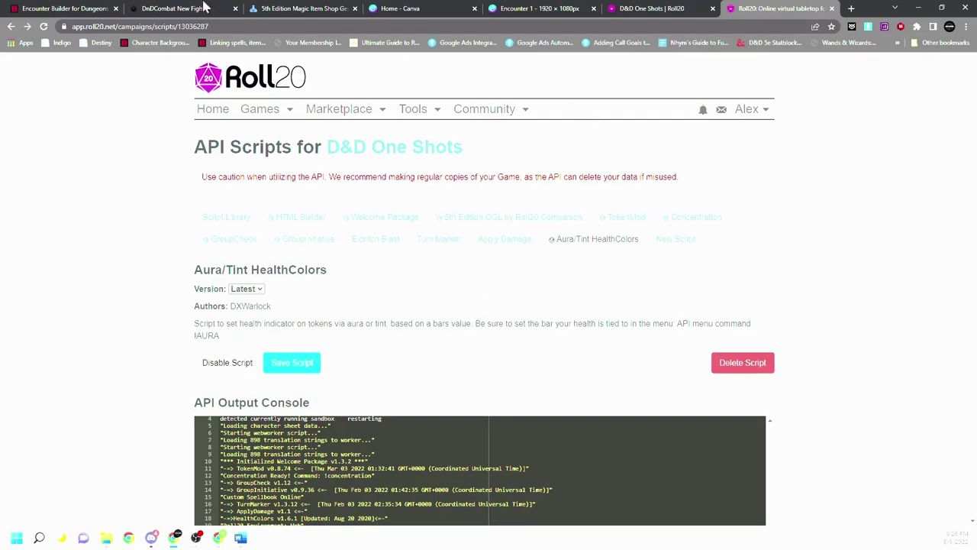
# Step: Return to the D&D One Shots game and reorder the quick bar to start with Mob-Attacks, Mob-Damage and Mob-Saving-Throws
pyautogui.click(623, 8)
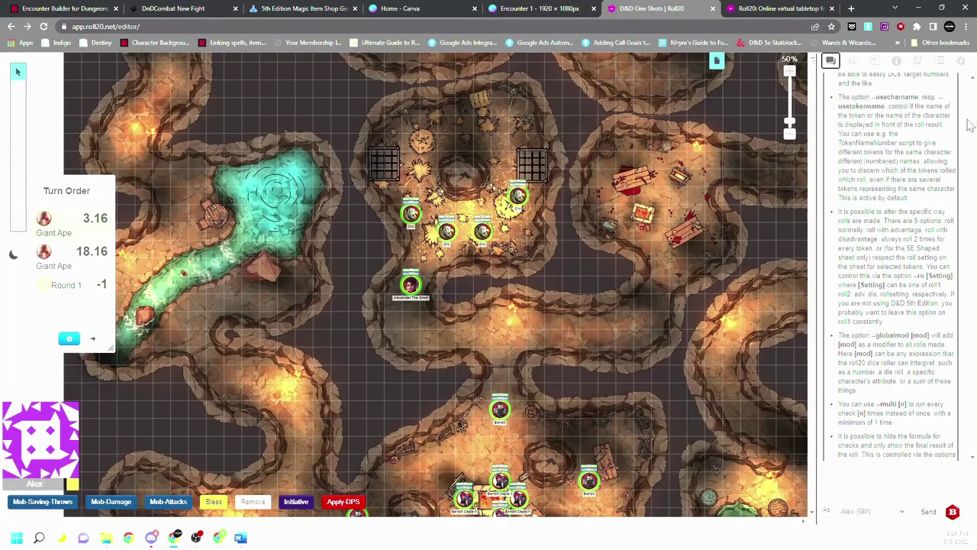
pyautogui.click(939, 62)
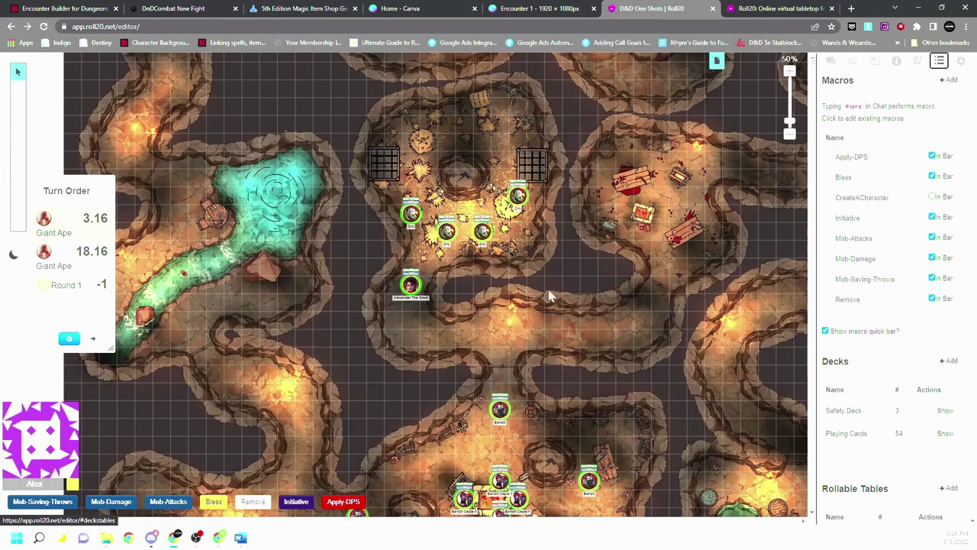
pyautogui.scroll(-1, 462, 324)
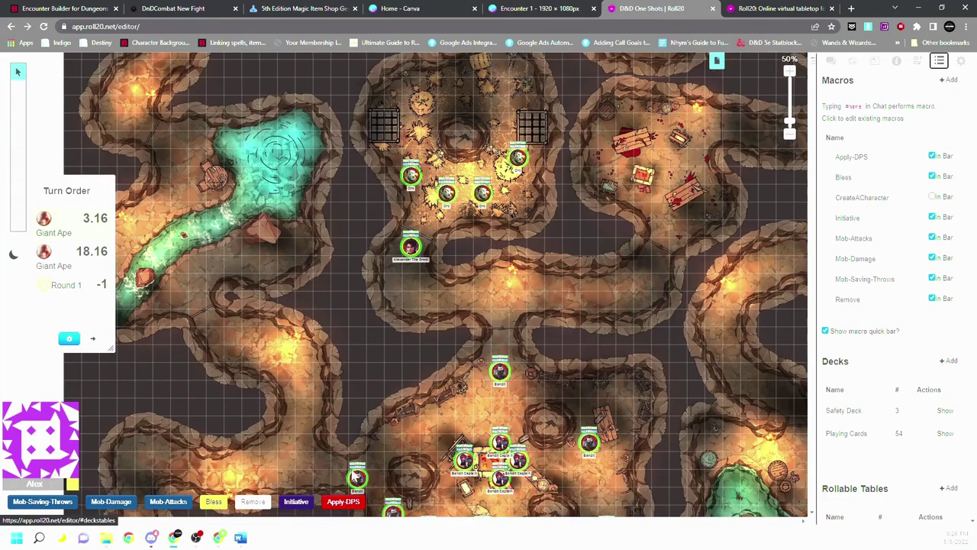
pyautogui.click(932, 197)
pyautogui.moveTo(119, 507); pyautogui.dragTo(214, 503)
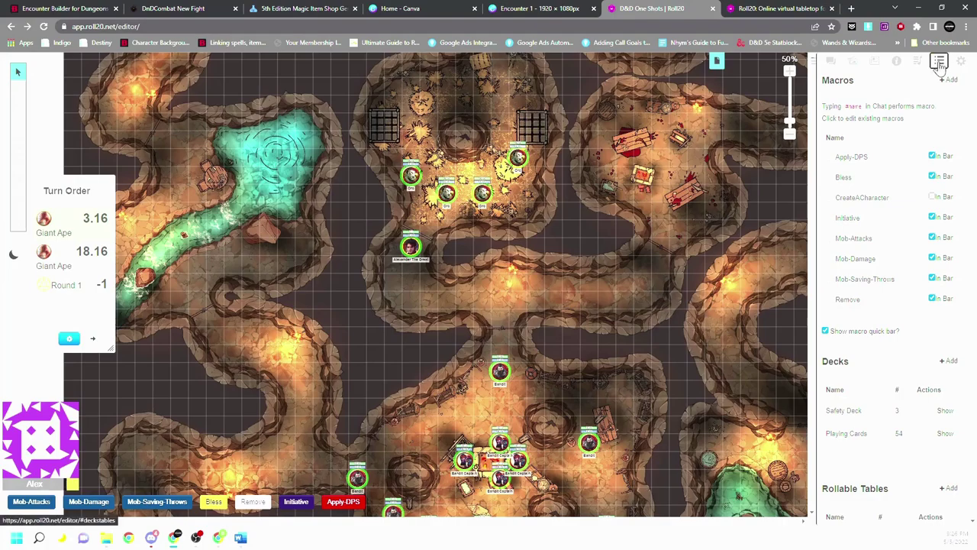
# Step: Browse the installed API scripts to GroupInitiative and read its commands and Roller Options, especially Least-All-Roll
pyautogui.click(739, 7)
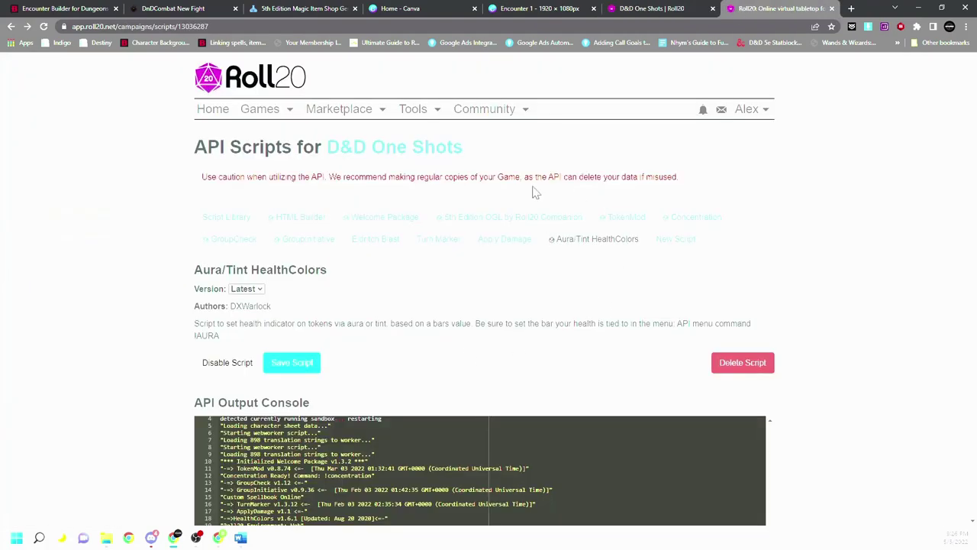
pyautogui.click(484, 235)
pyautogui.click(418, 241)
pyautogui.click(357, 240)
pyautogui.click(309, 240)
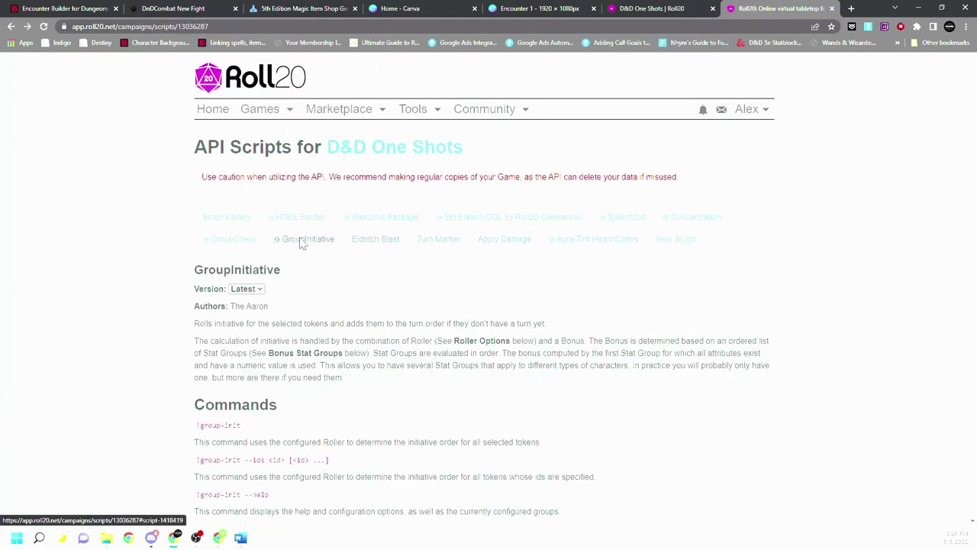
pyautogui.scroll(-5, 406, 356)
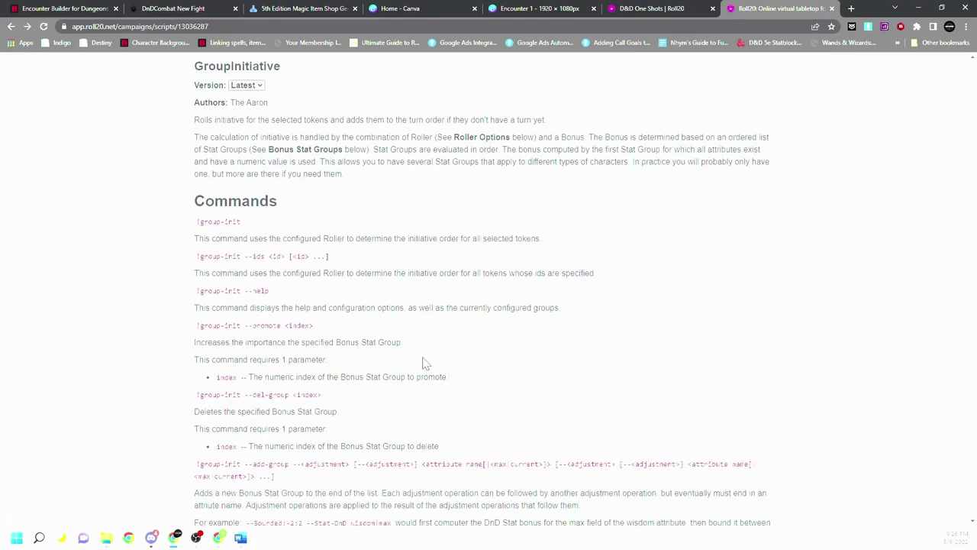
pyautogui.scroll(-4, 309, 338)
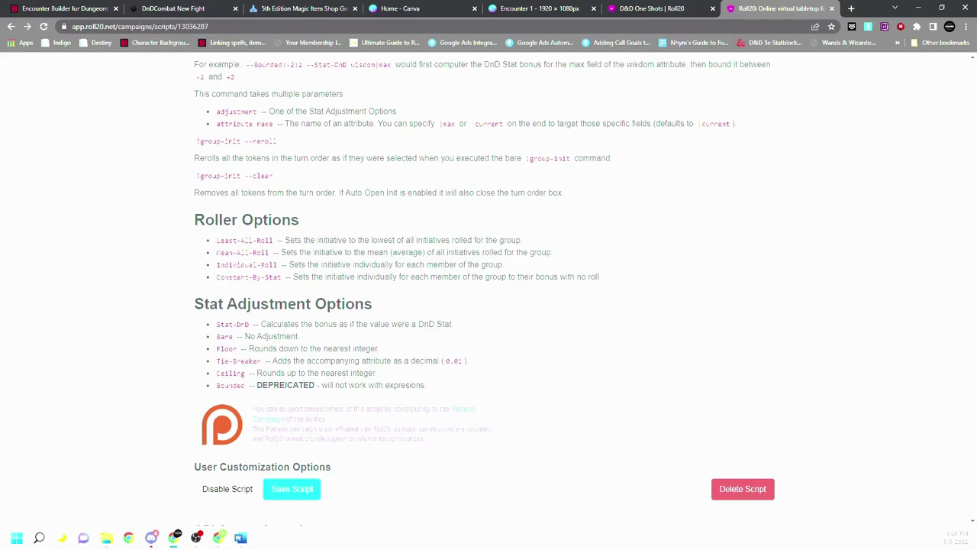
pyautogui.moveTo(273, 239); pyautogui.dragTo(218, 240)
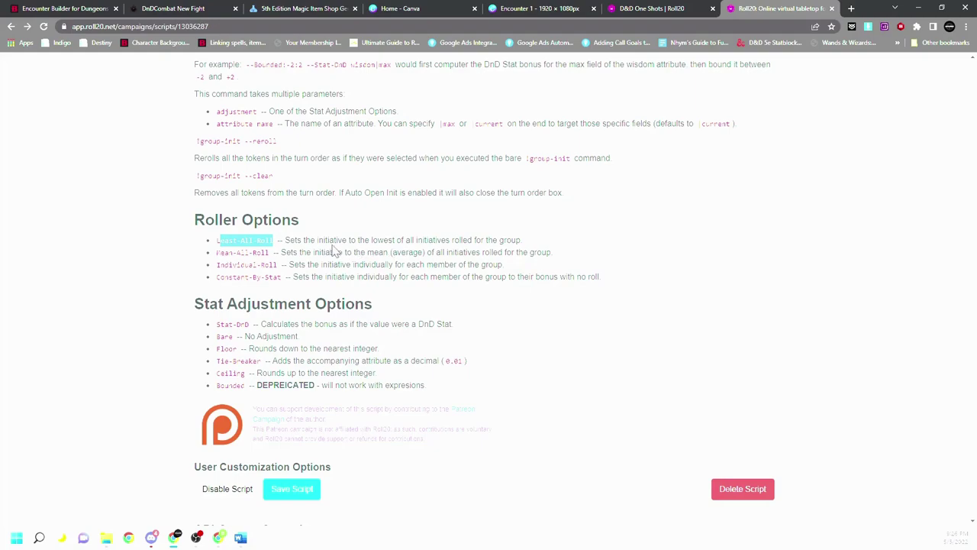
pyautogui.moveTo(524, 241); pyautogui.dragTo(284, 249)
pyautogui.click(583, 277)
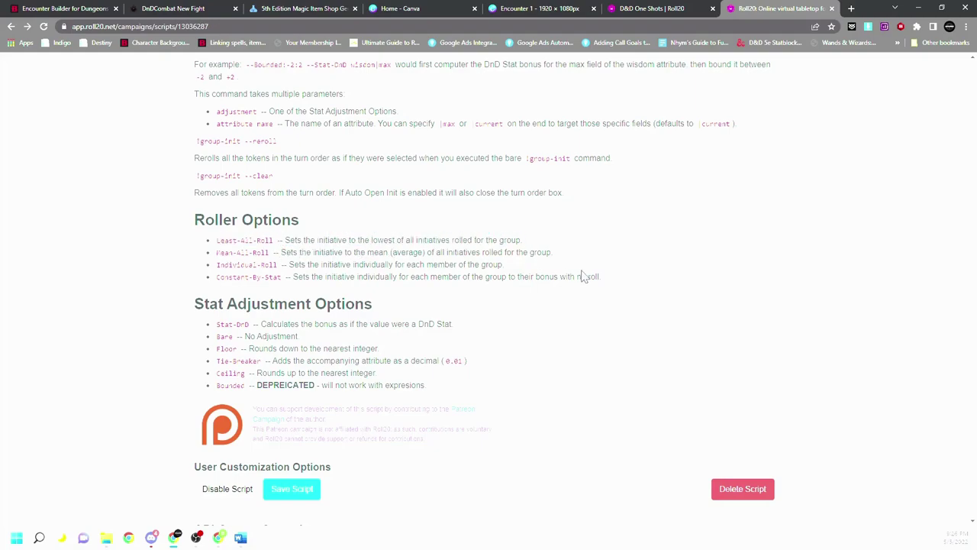
# Step: Copy the Least-All-Roll option from the GroupInitiative documentation and send it in the game's chat
pyautogui.moveTo(275, 243); pyautogui.dragTo(217, 241)
pyautogui.hotkey('ctrl', 'c')
pyautogui.click(649, 9)
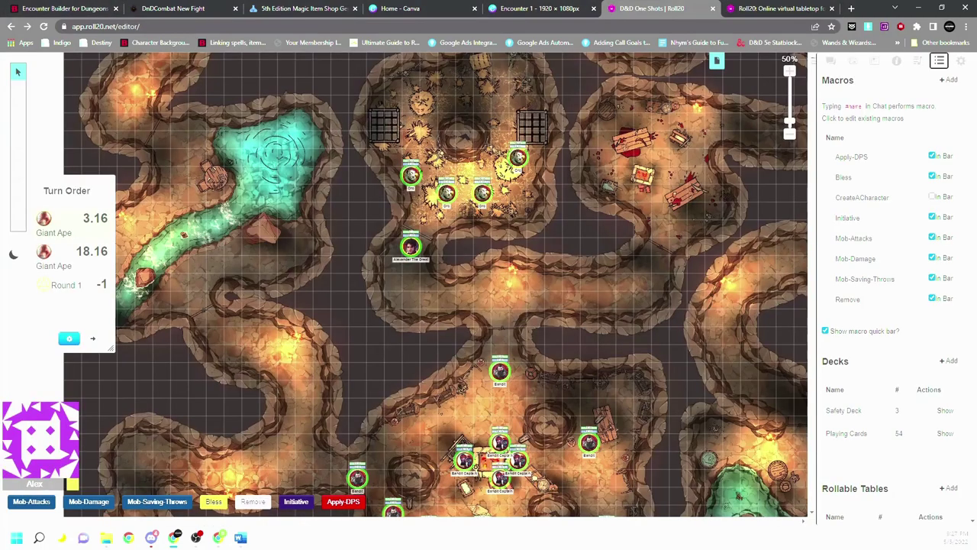
pyautogui.click(830, 60)
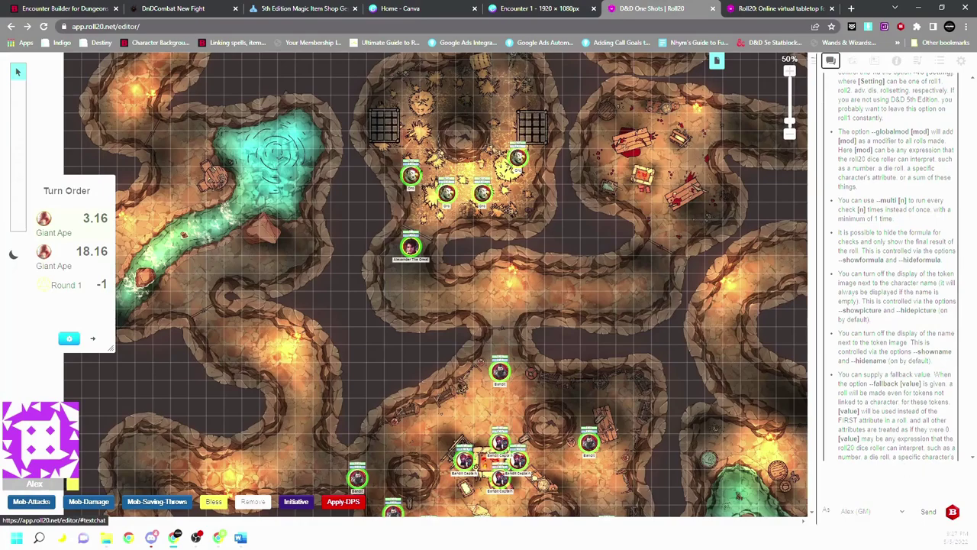
pyautogui.click(878, 481)
pyautogui.hotkey('ctrl', 'v')
pyautogui.press('Return')
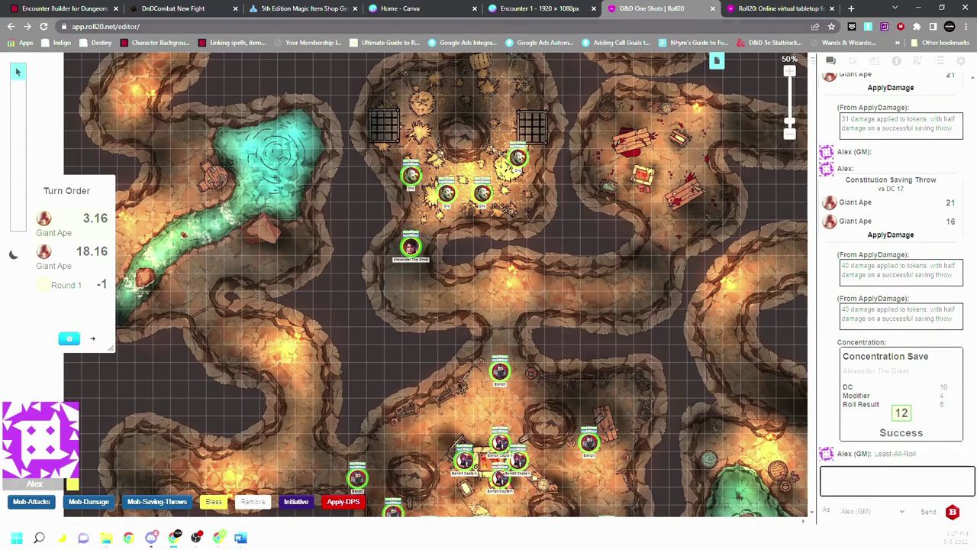
# Step: Go back to the GroupInitiative documentation and reread its commands and Roller Options
pyautogui.click(762, 13)
pyautogui.click(246, 240)
pyautogui.scroll(2, 527, 324)
pyautogui.scroll(2, 526, 311)
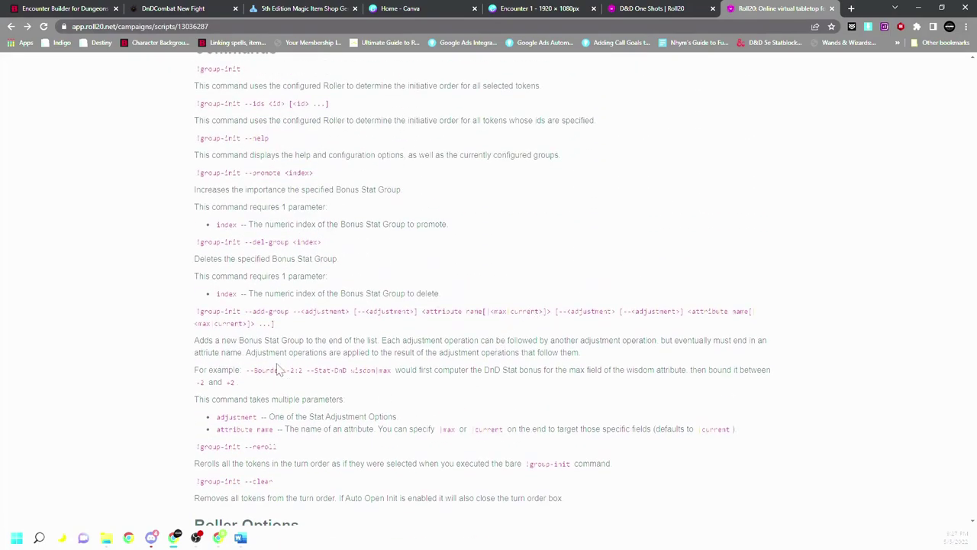
pyautogui.scroll(4, 375, 344)
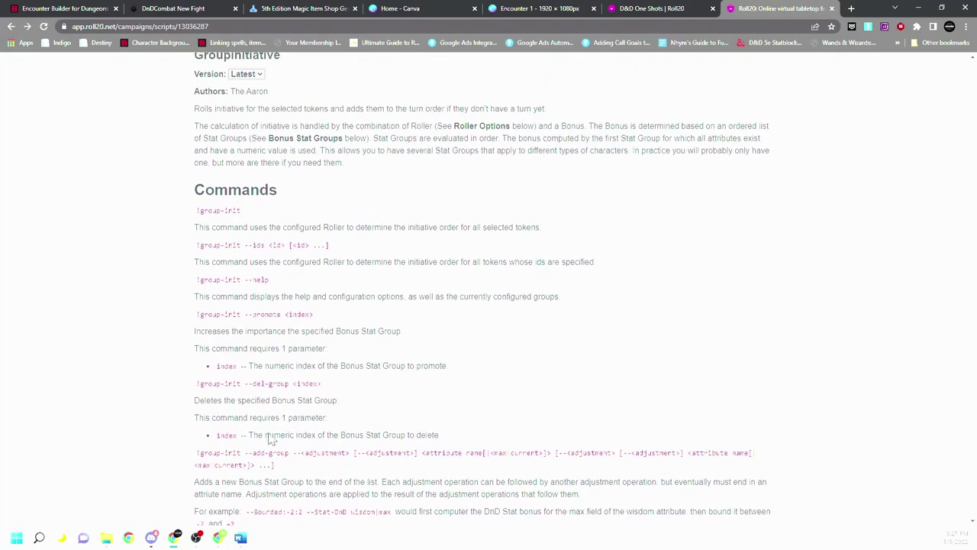
pyautogui.scroll(-8, 375, 343)
pyautogui.scroll(9, 379, 365)
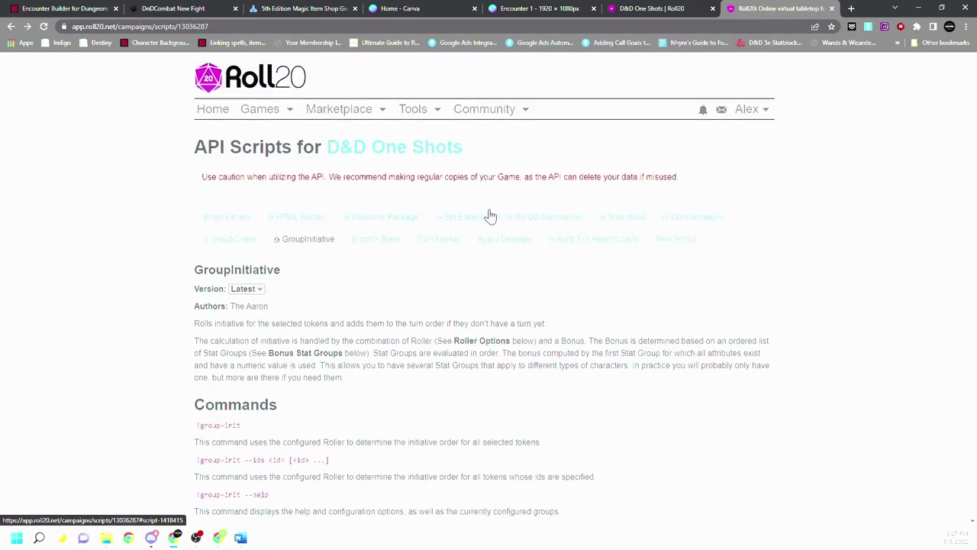
# Step: Look through the Apply Damage, Turn Marker and Aura/Tint HealthColors scripts, and read the 5th Edition OGL by Roll20 Companion commands
pyautogui.click(509, 249)
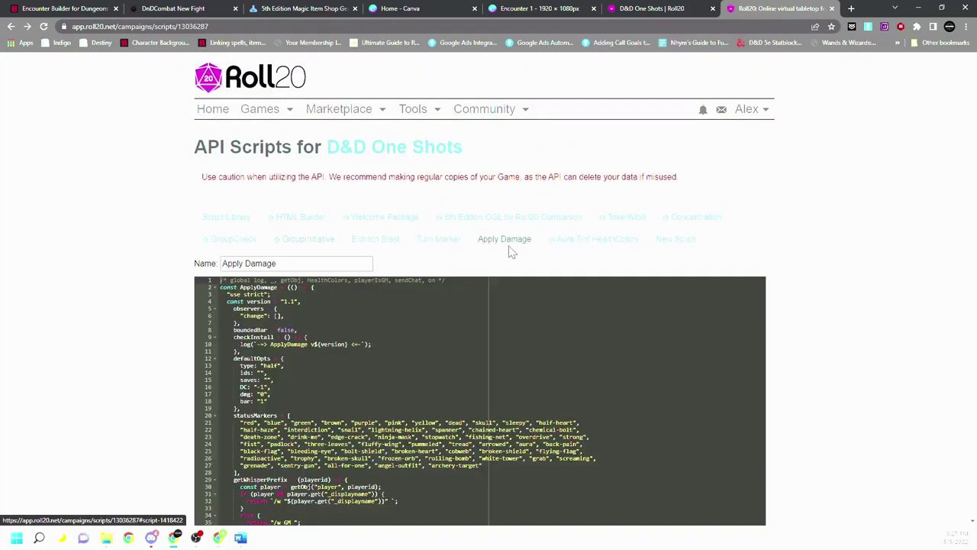
pyautogui.click(442, 247)
pyautogui.click(602, 249)
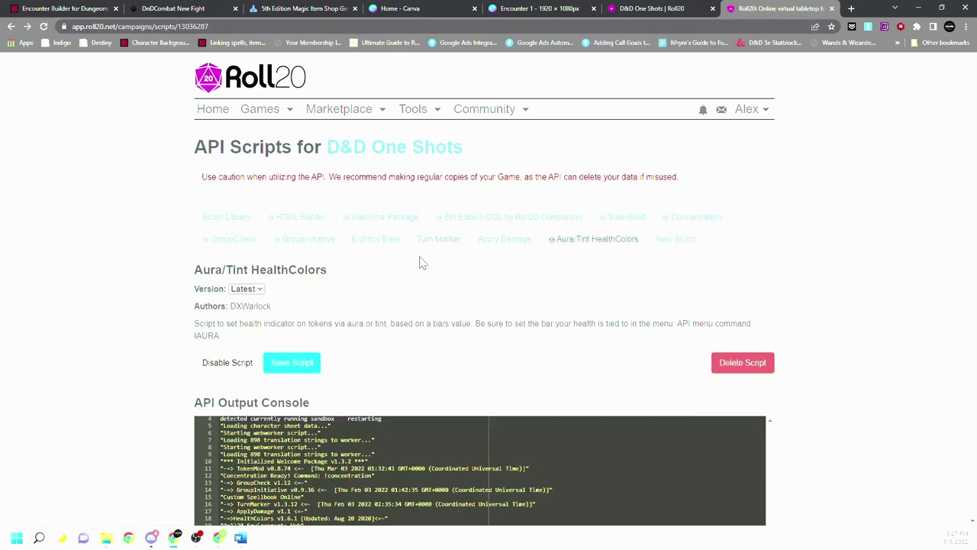
pyautogui.click(518, 220)
pyautogui.scroll(-3, 336, 321)
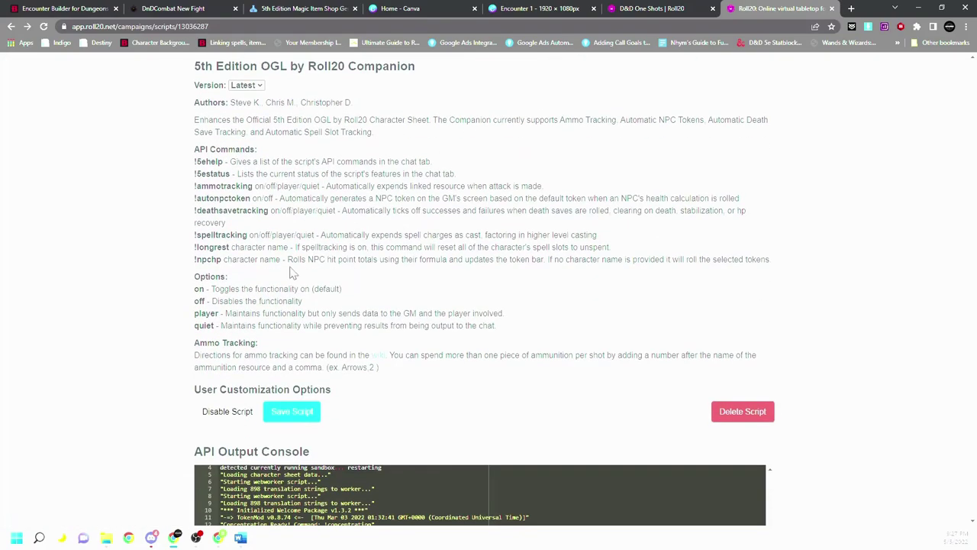
pyautogui.scroll(2, 428, 221)
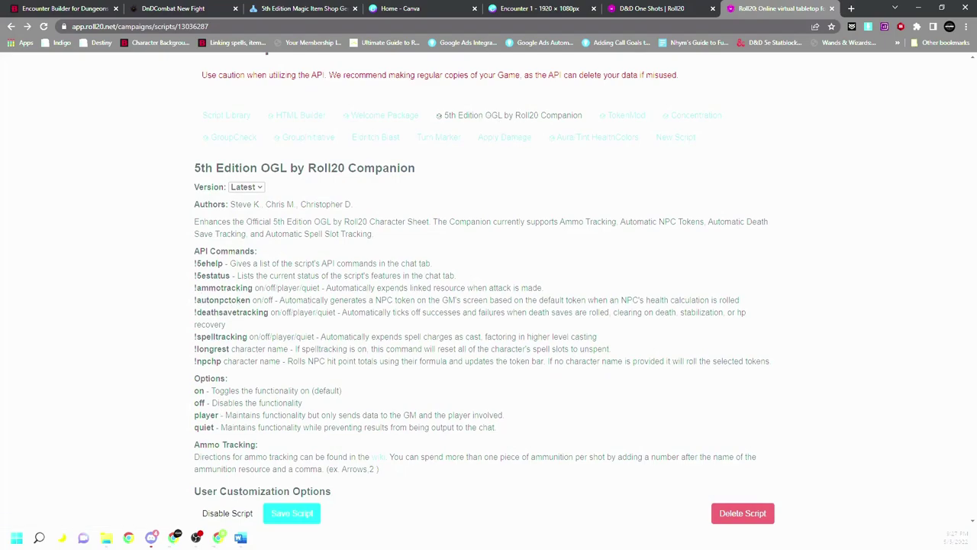
pyautogui.moveTo(193, 291); pyautogui.dragTo(260, 298)
pyautogui.click(260, 298)
pyautogui.scroll(3, 586, 375)
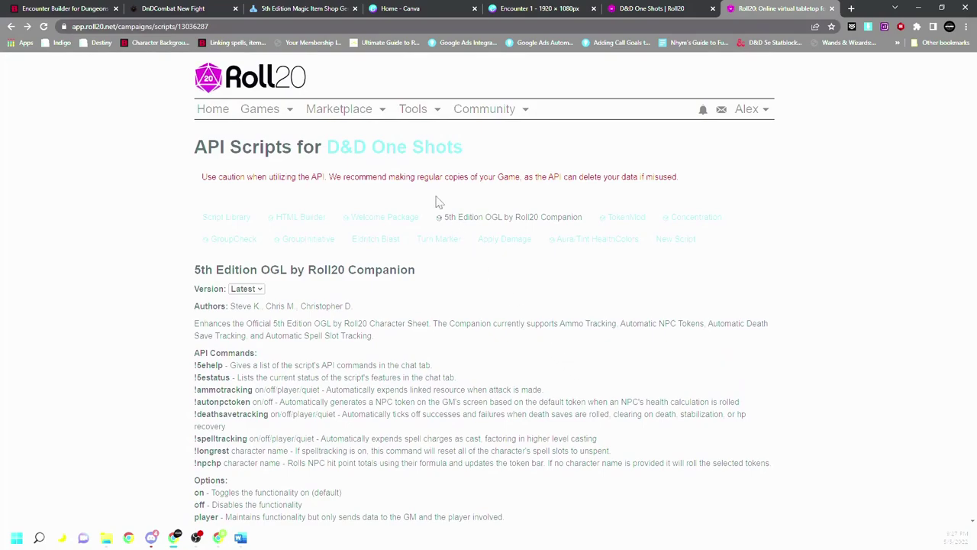